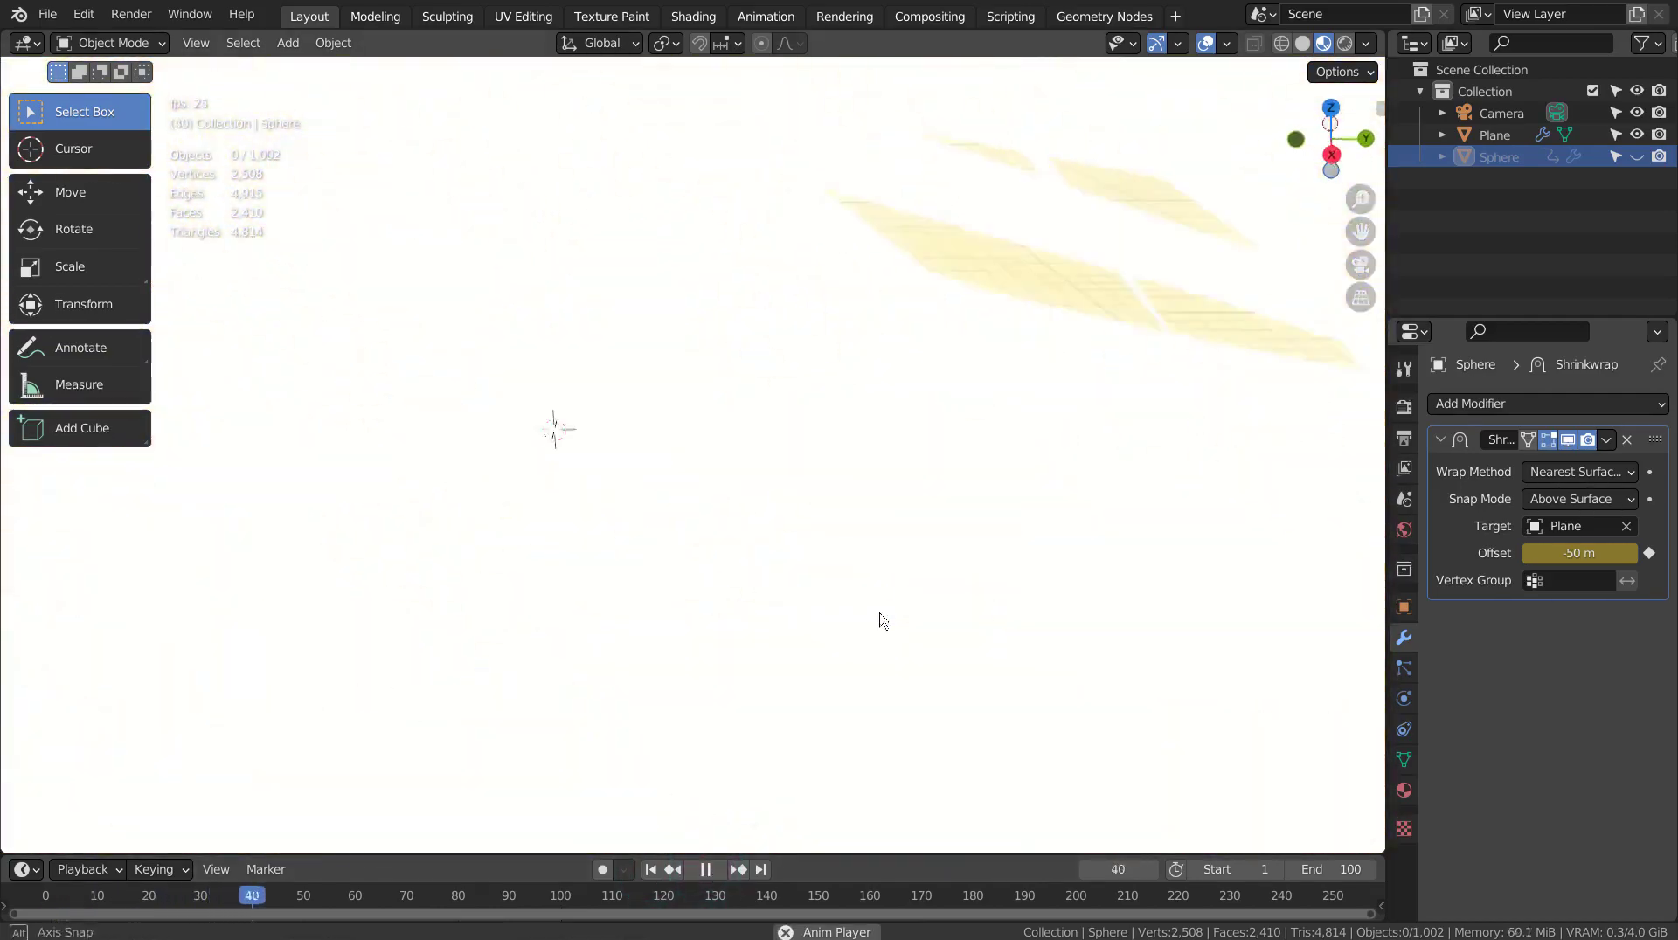
Stop the spark animation playback and orbit around the scene
middle_drag(881, 619, 933, 573)
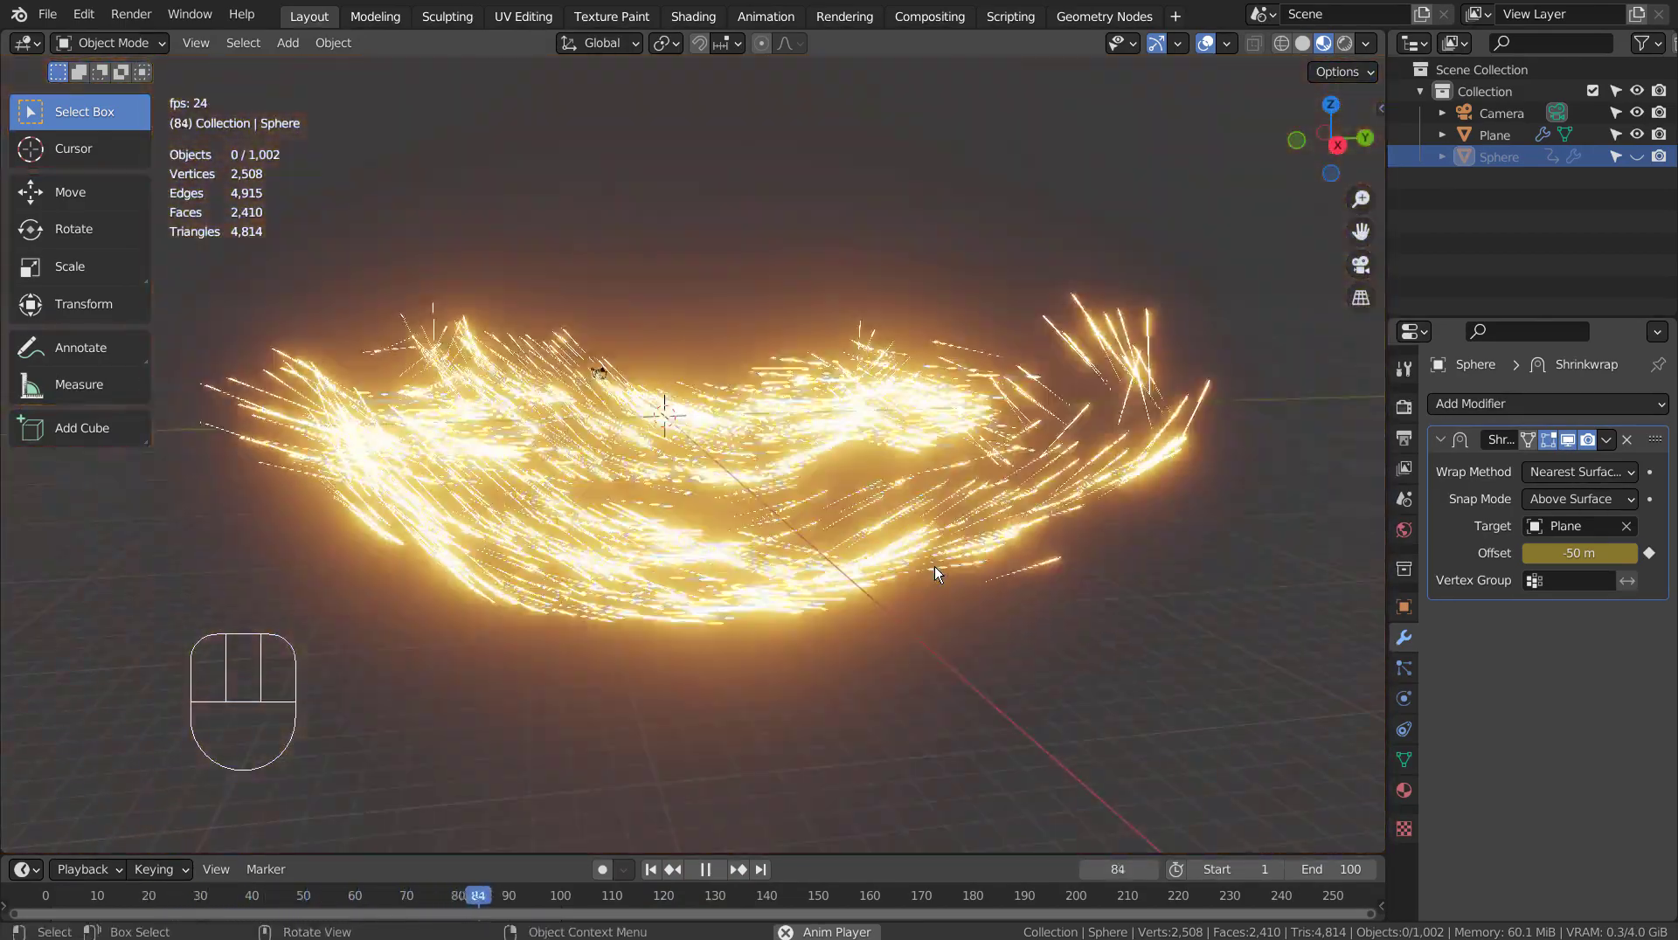
scroll(935, 573, up, 6)
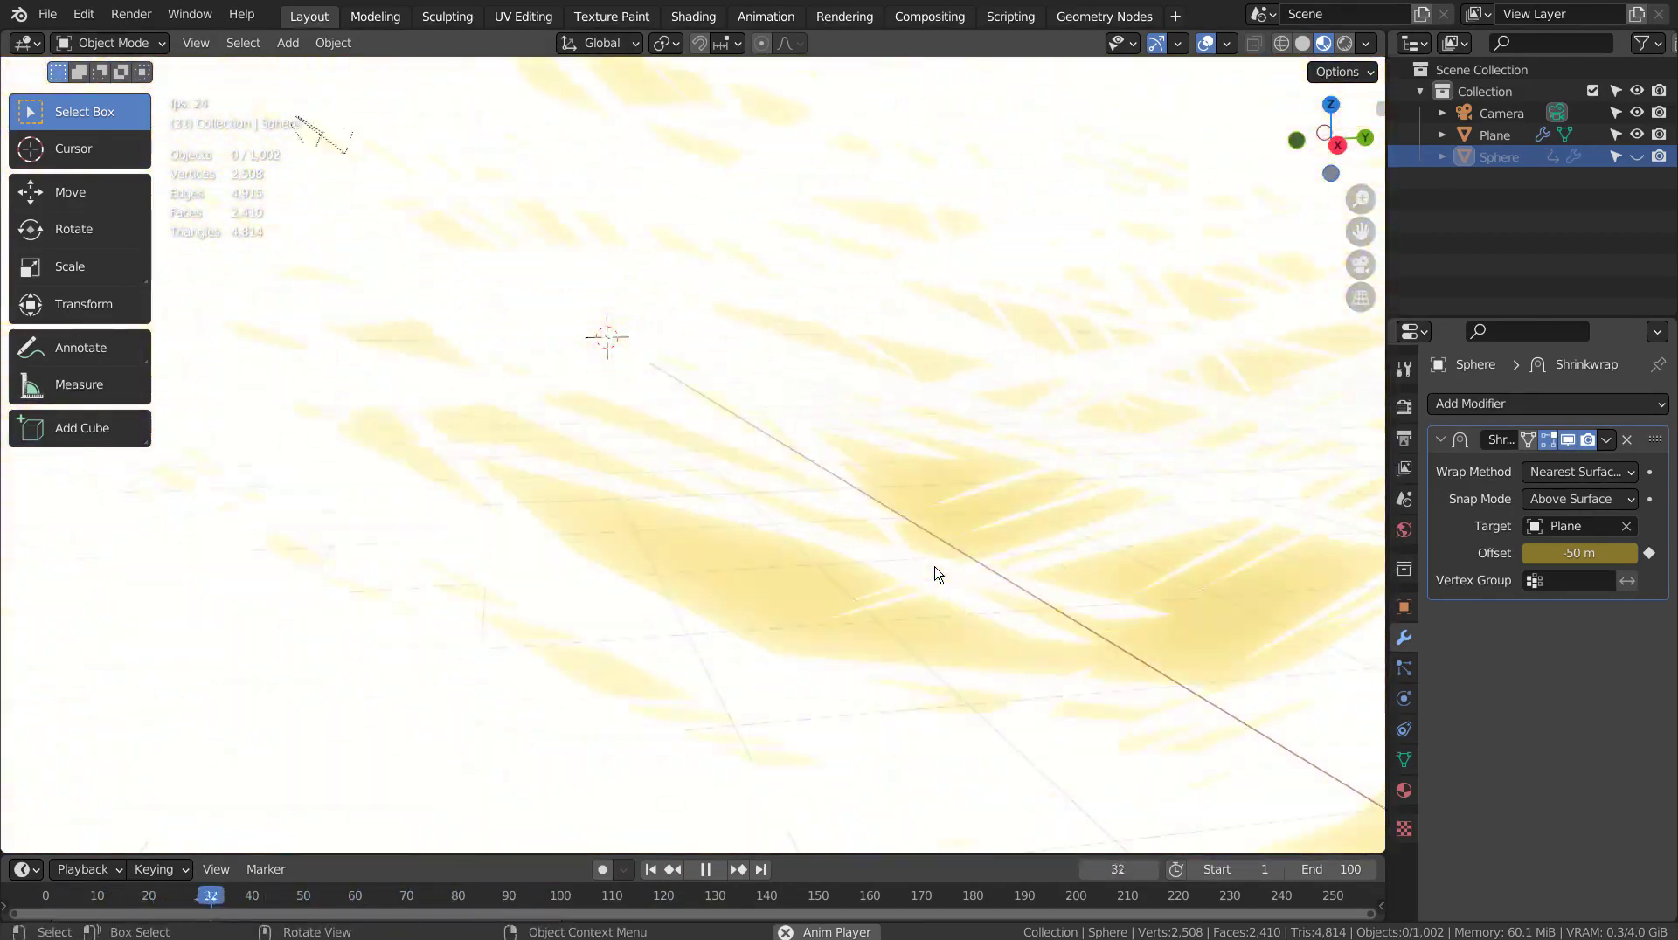
middle_drag(1019, 573, 940, 588)
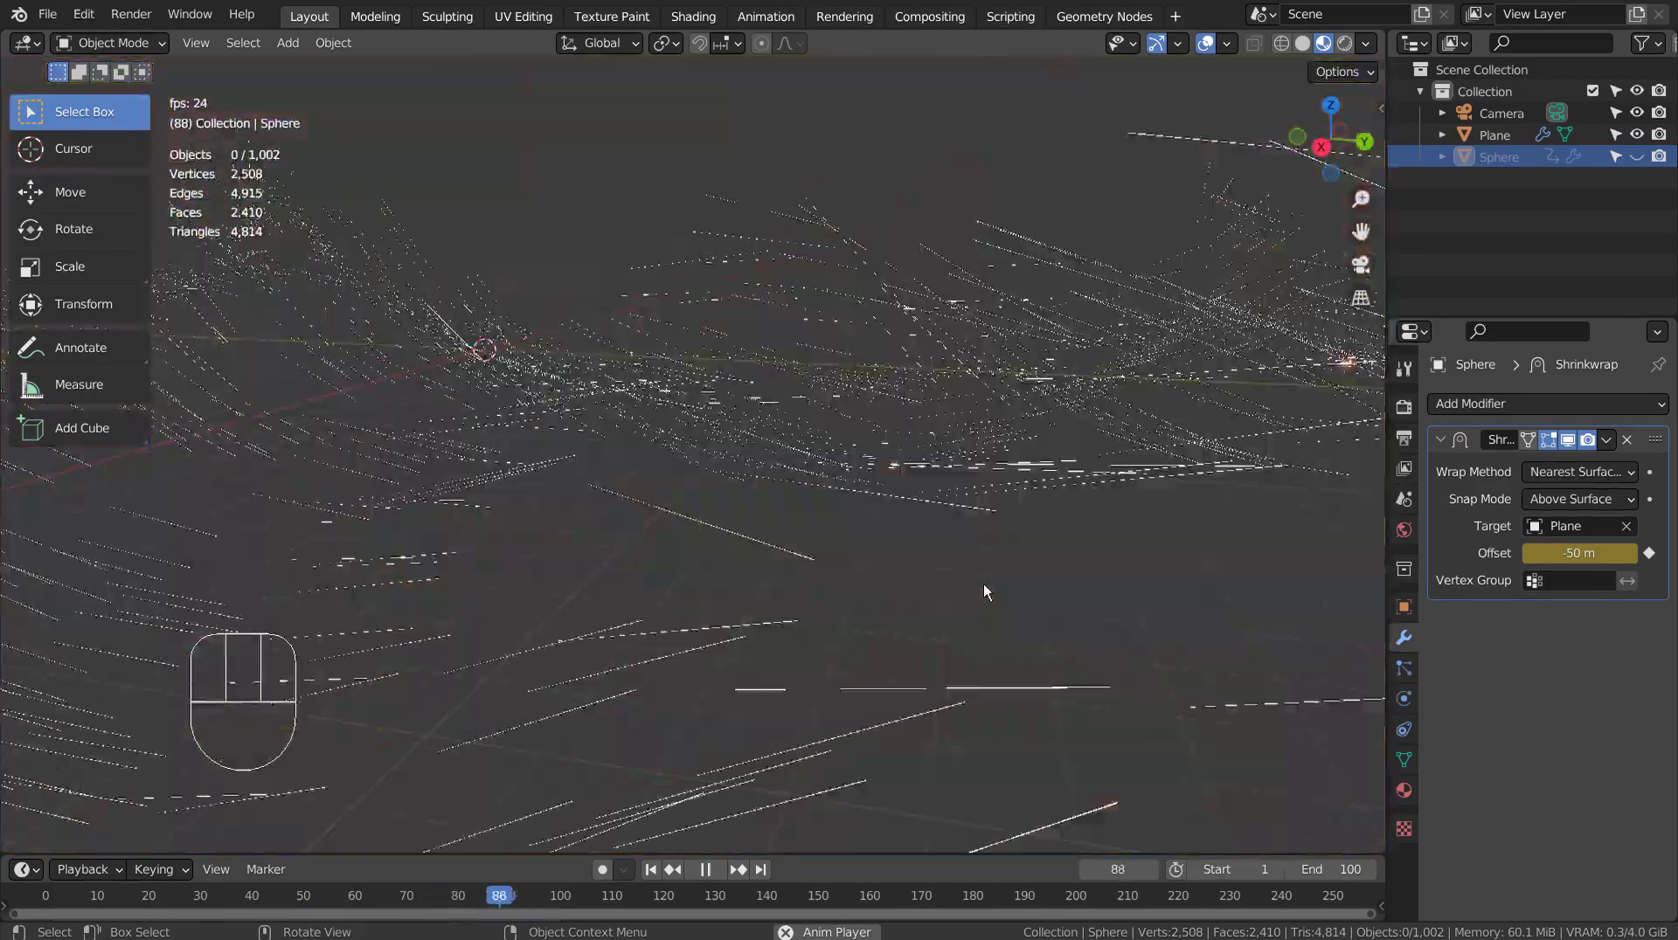
key(space)
middle_drag(983, 584, 350, 585)
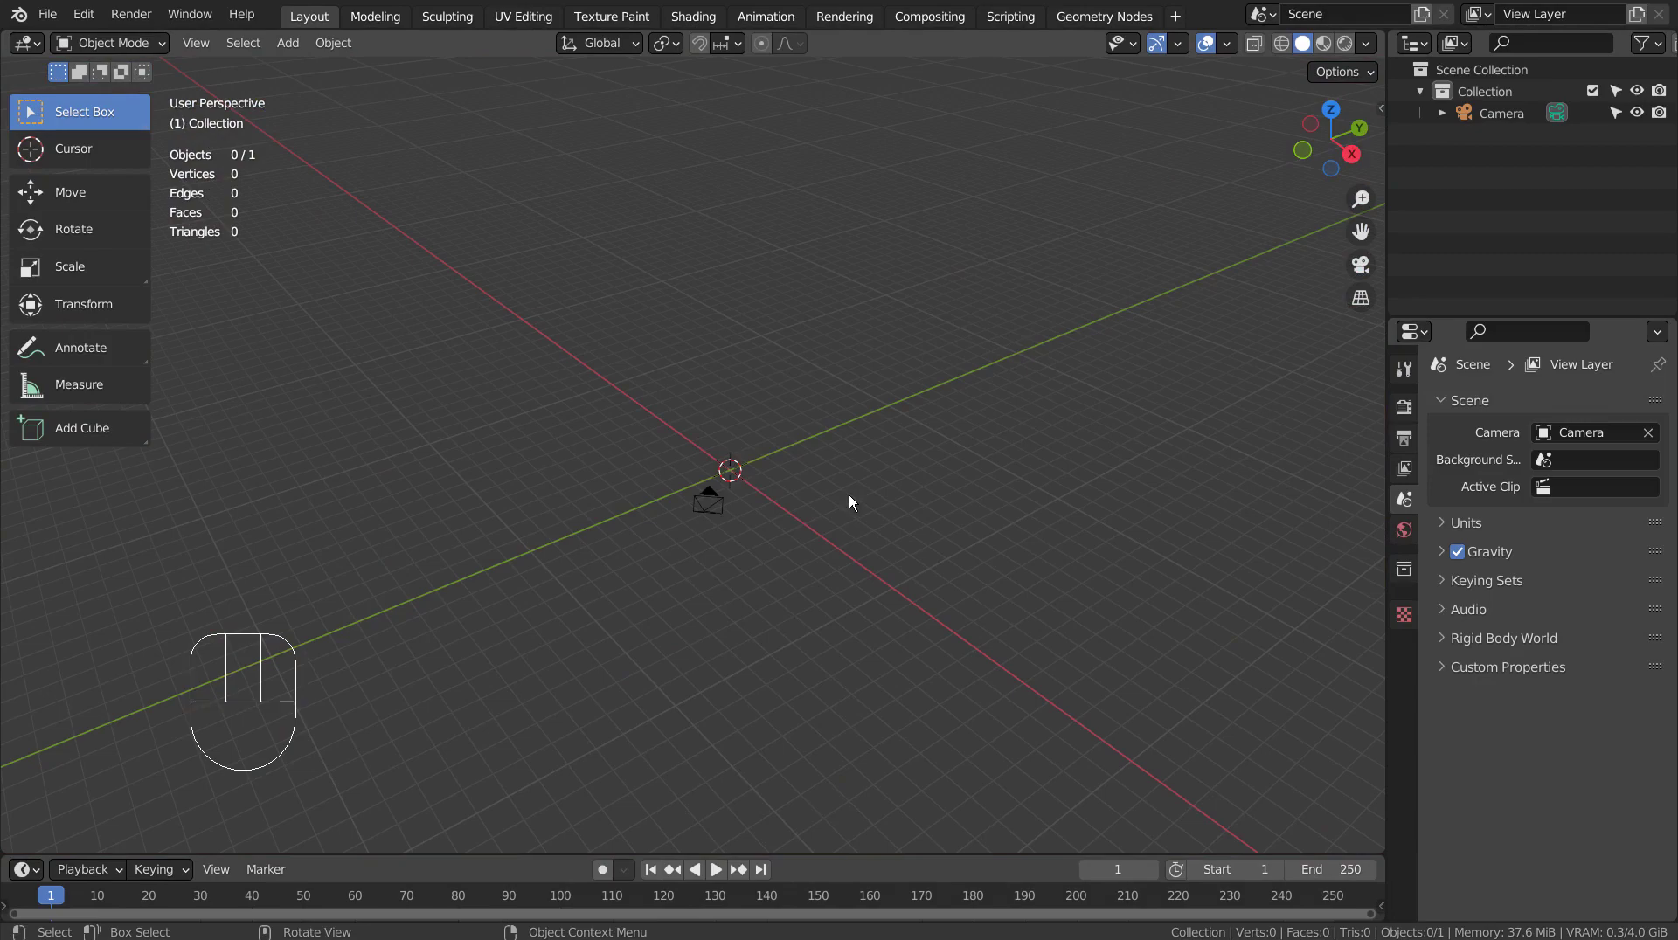
Add a plane and give it an Ocean modifier
key(shift+a)
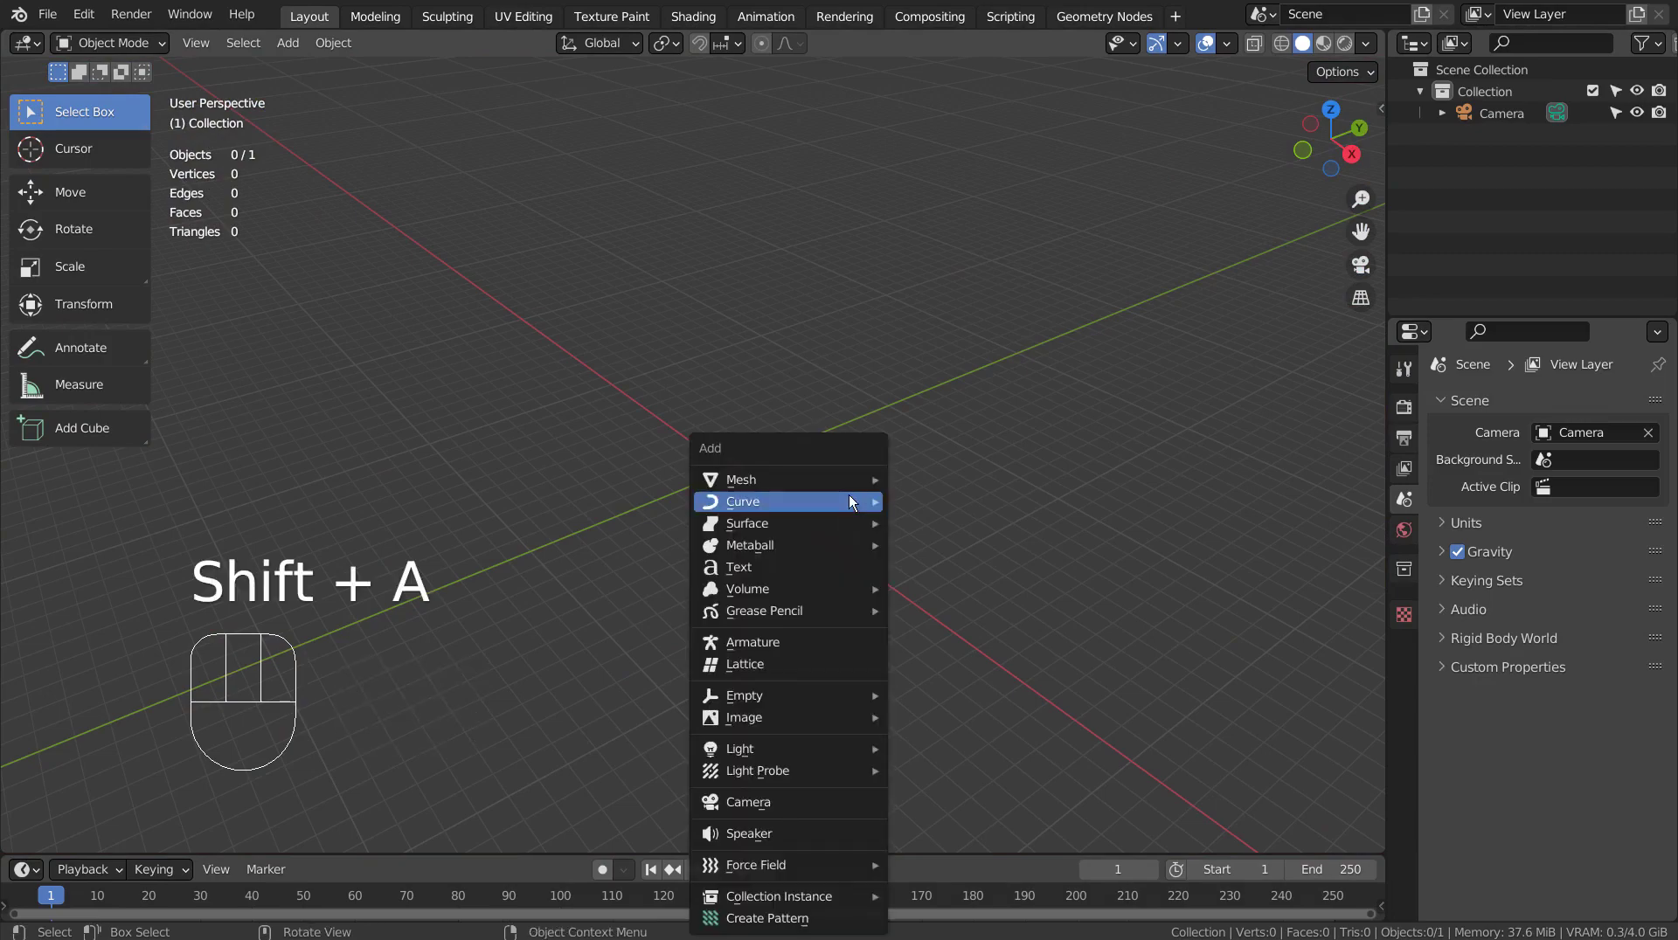
mouse_move(837, 484)
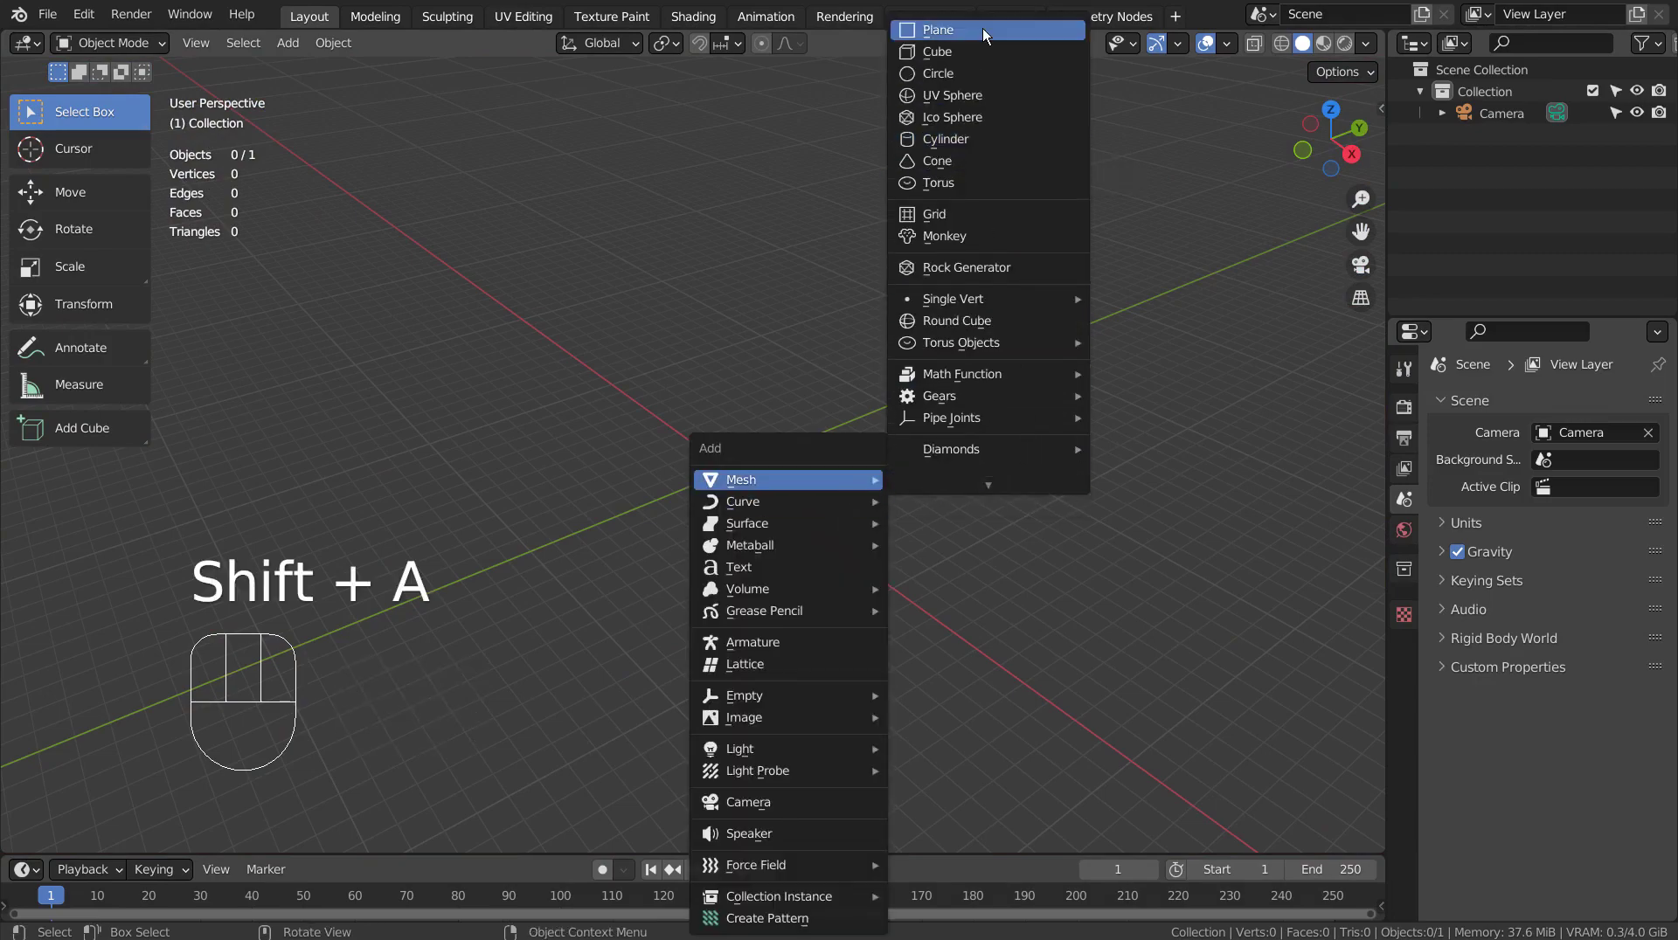
click(984, 35)
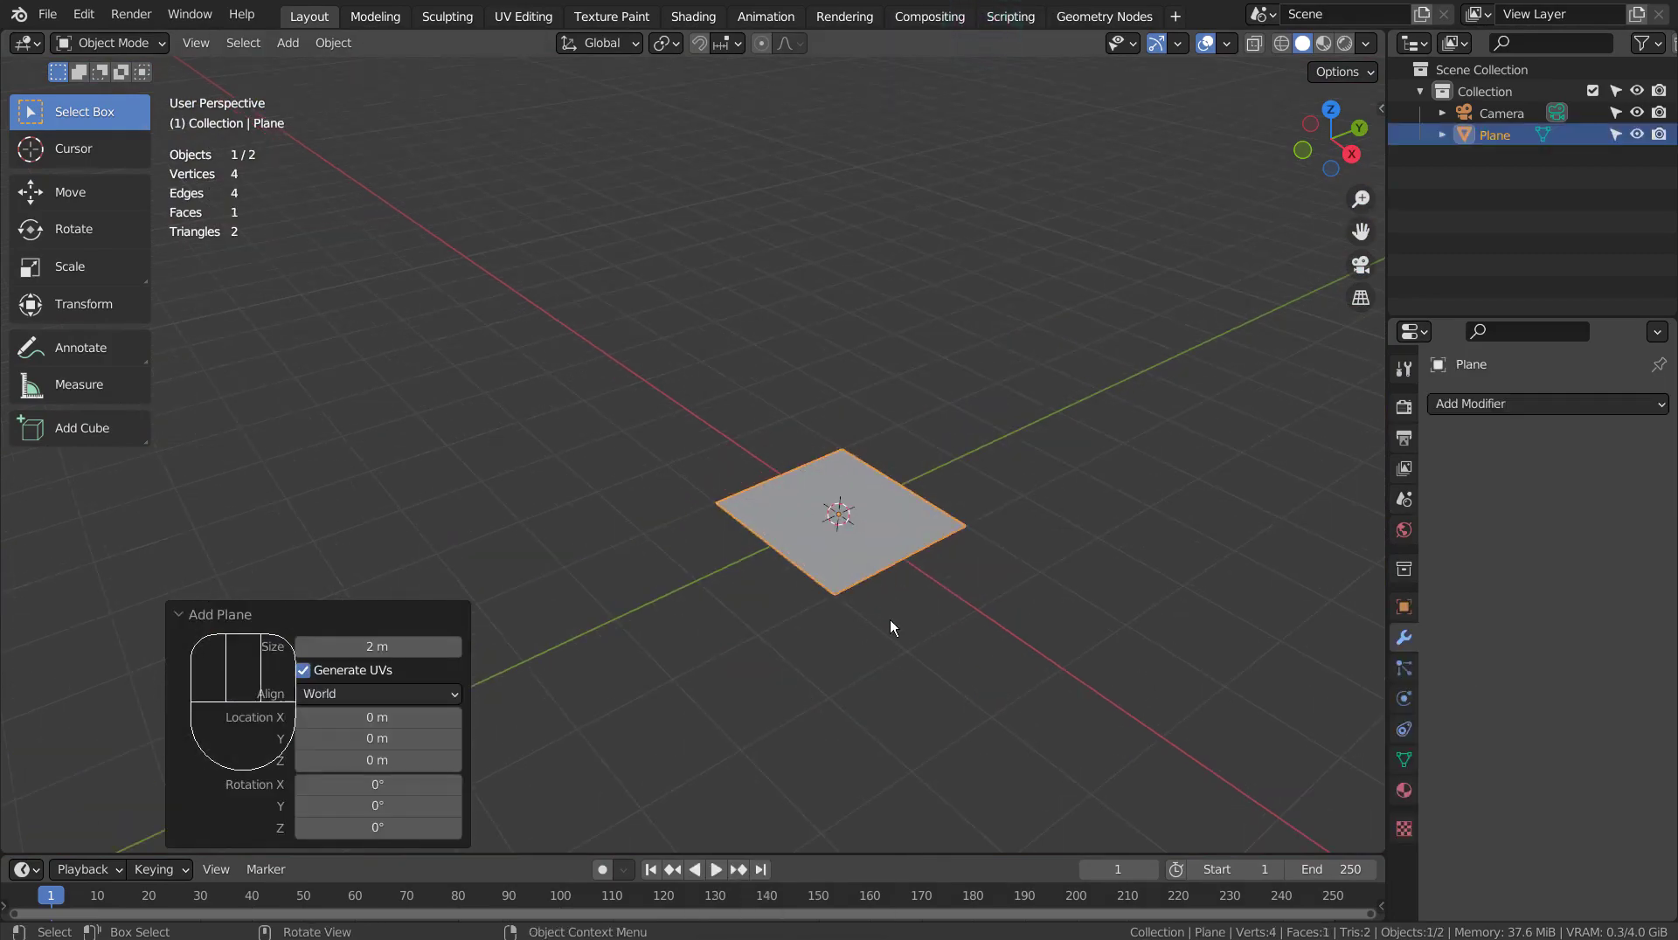
key(Tab)
key(Tab)
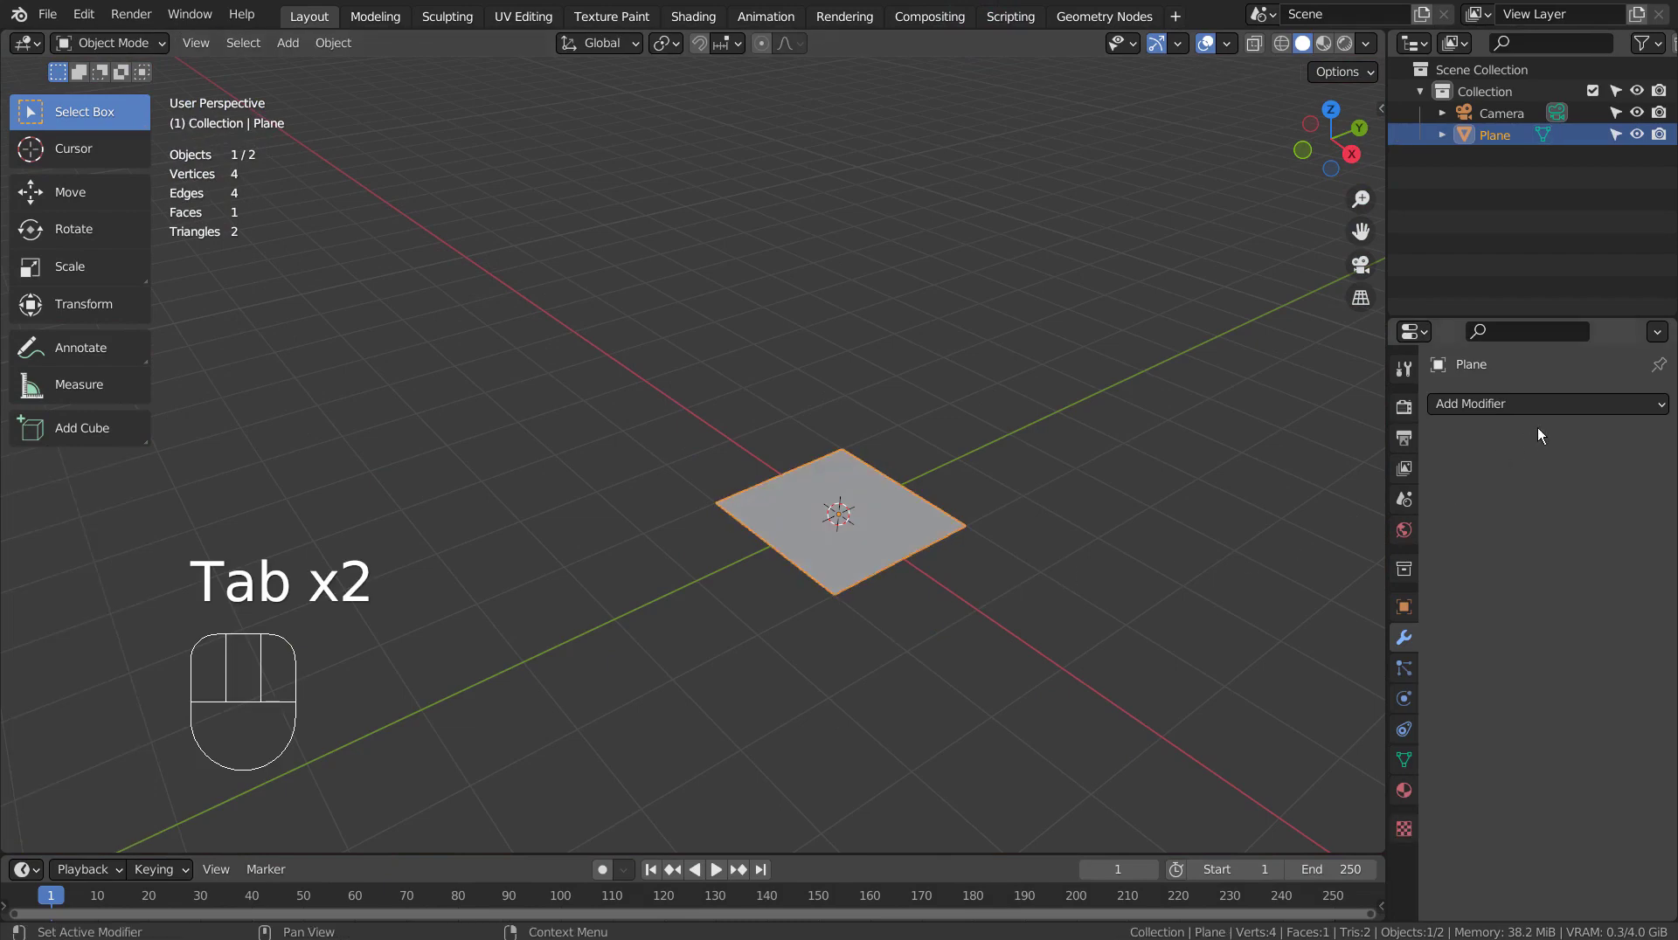
click(1573, 406)
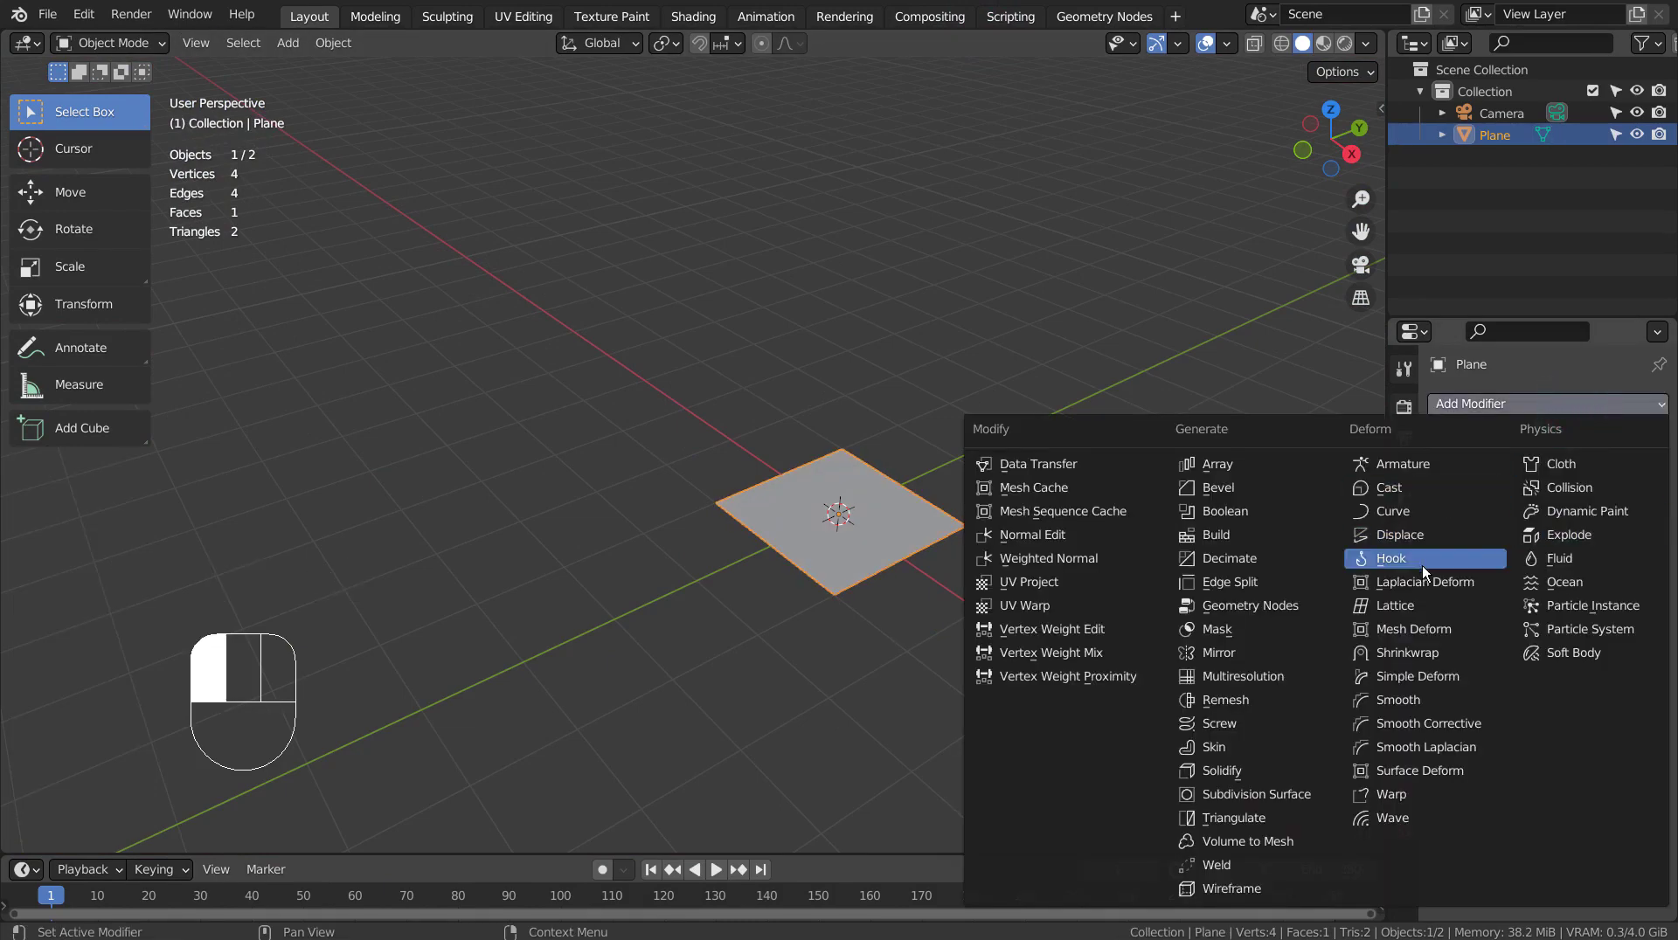
click(1564, 582)
scroll(1078, 579, down, 6)
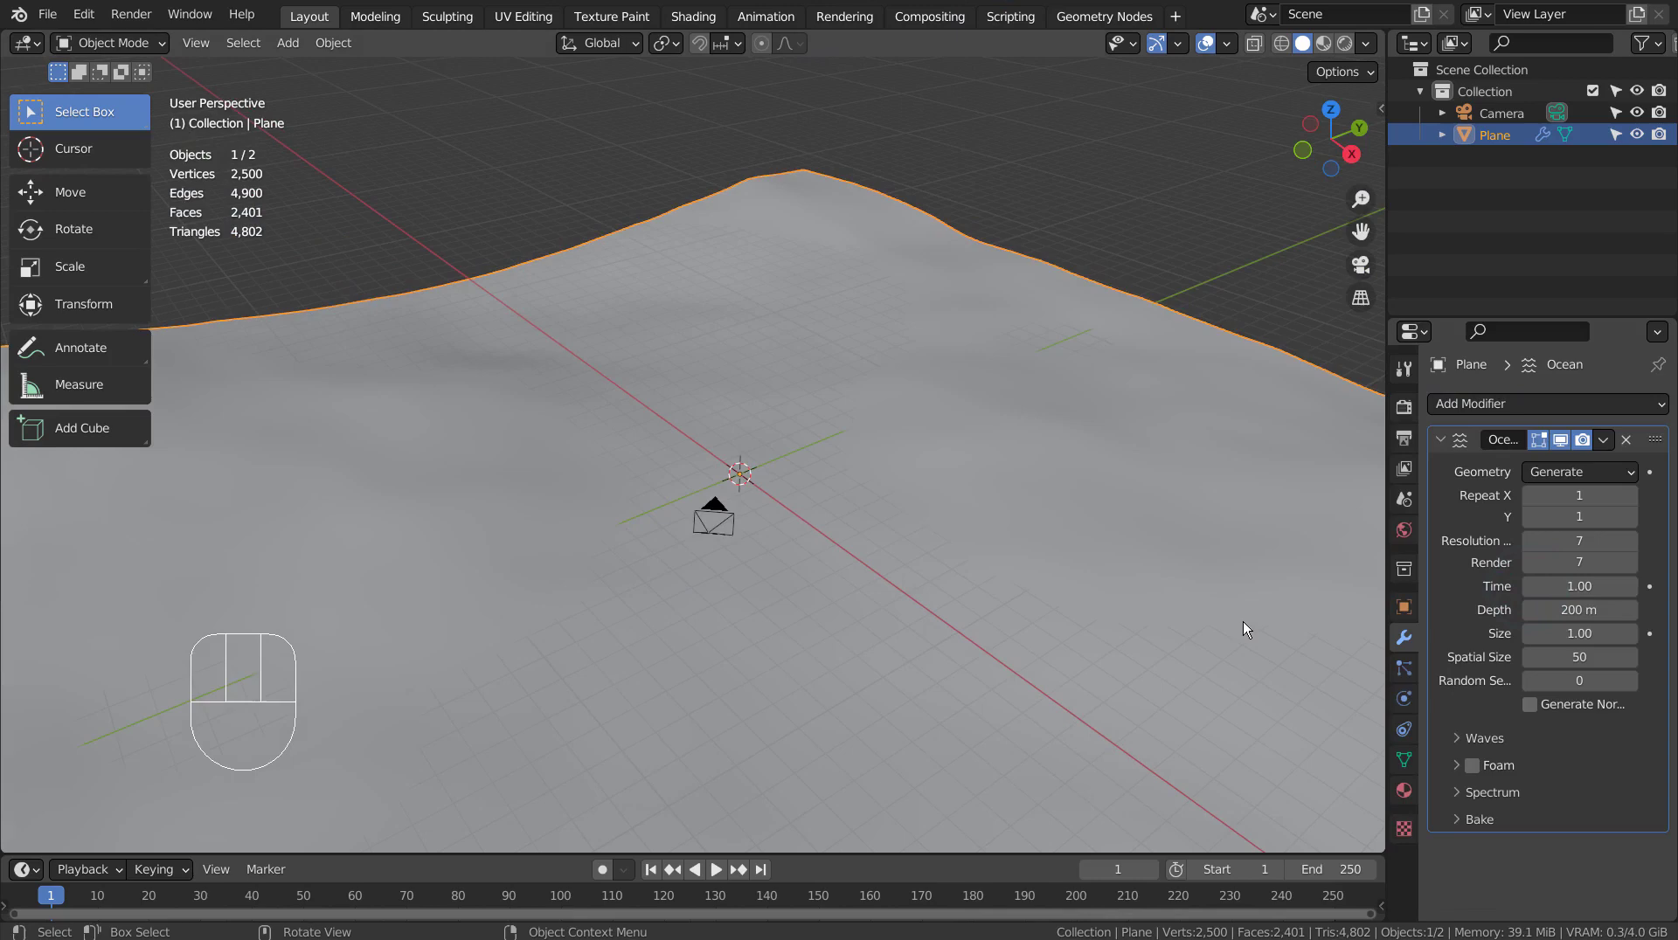
click(1403, 668)
click(1404, 698)
click(1404, 637)
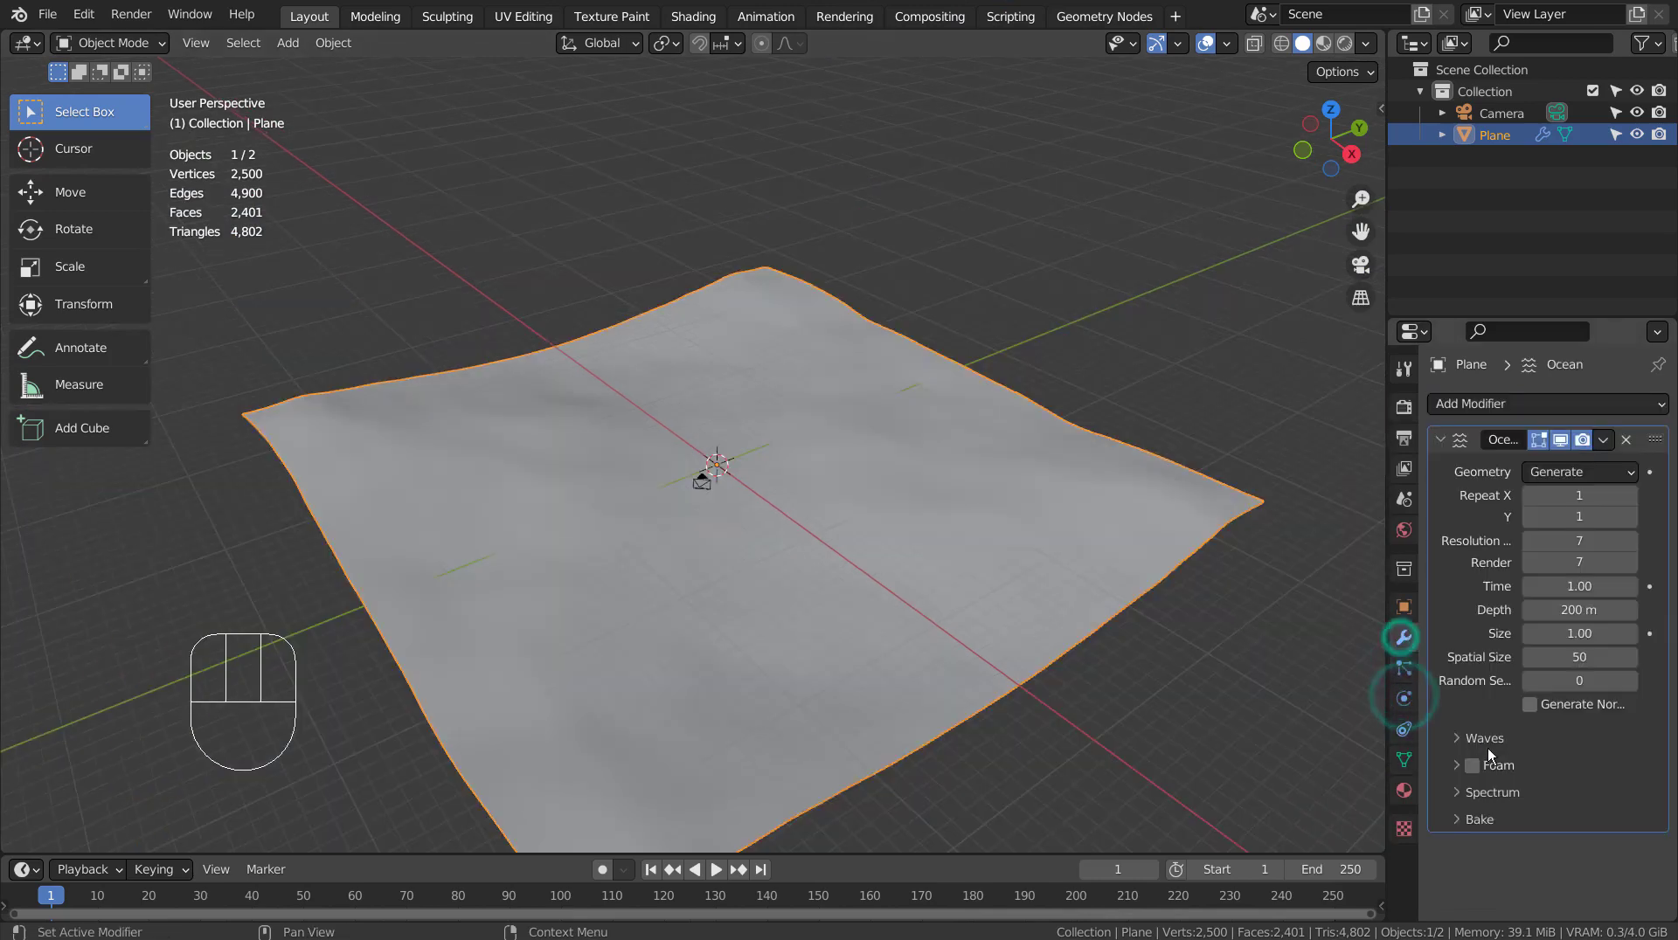
Raise the Ocean modifier's Waves Scale to 4.900 for taller swells
click(1465, 738)
scroll(1571, 643, down, 3)
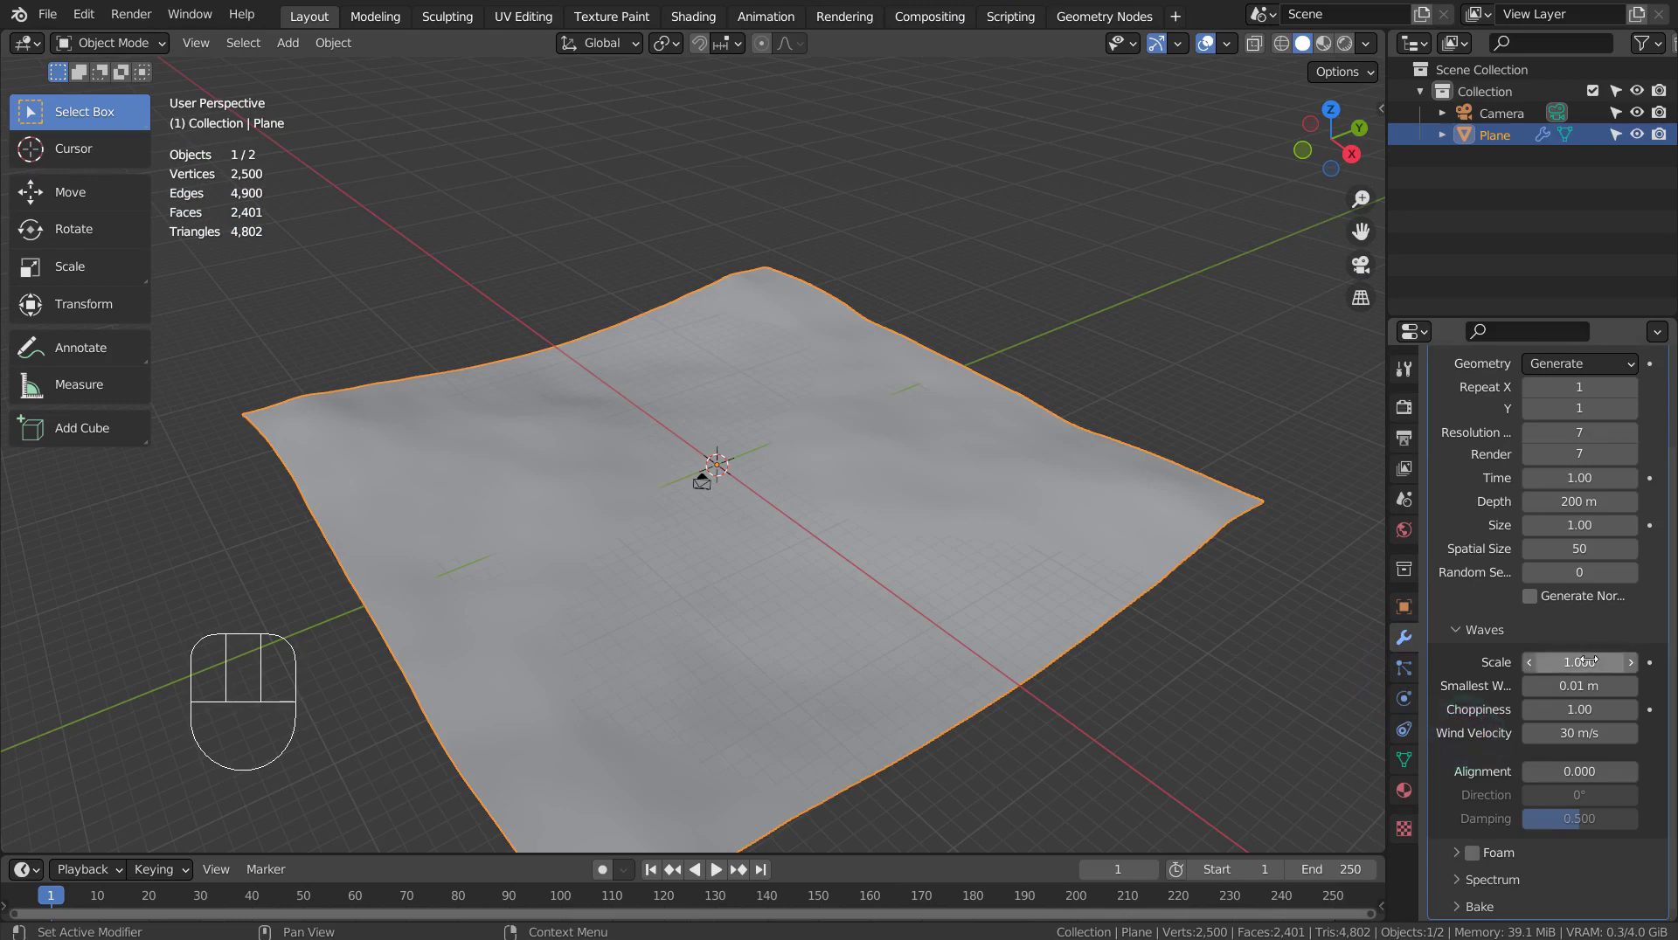
drag(1586, 661, 1546, 687)
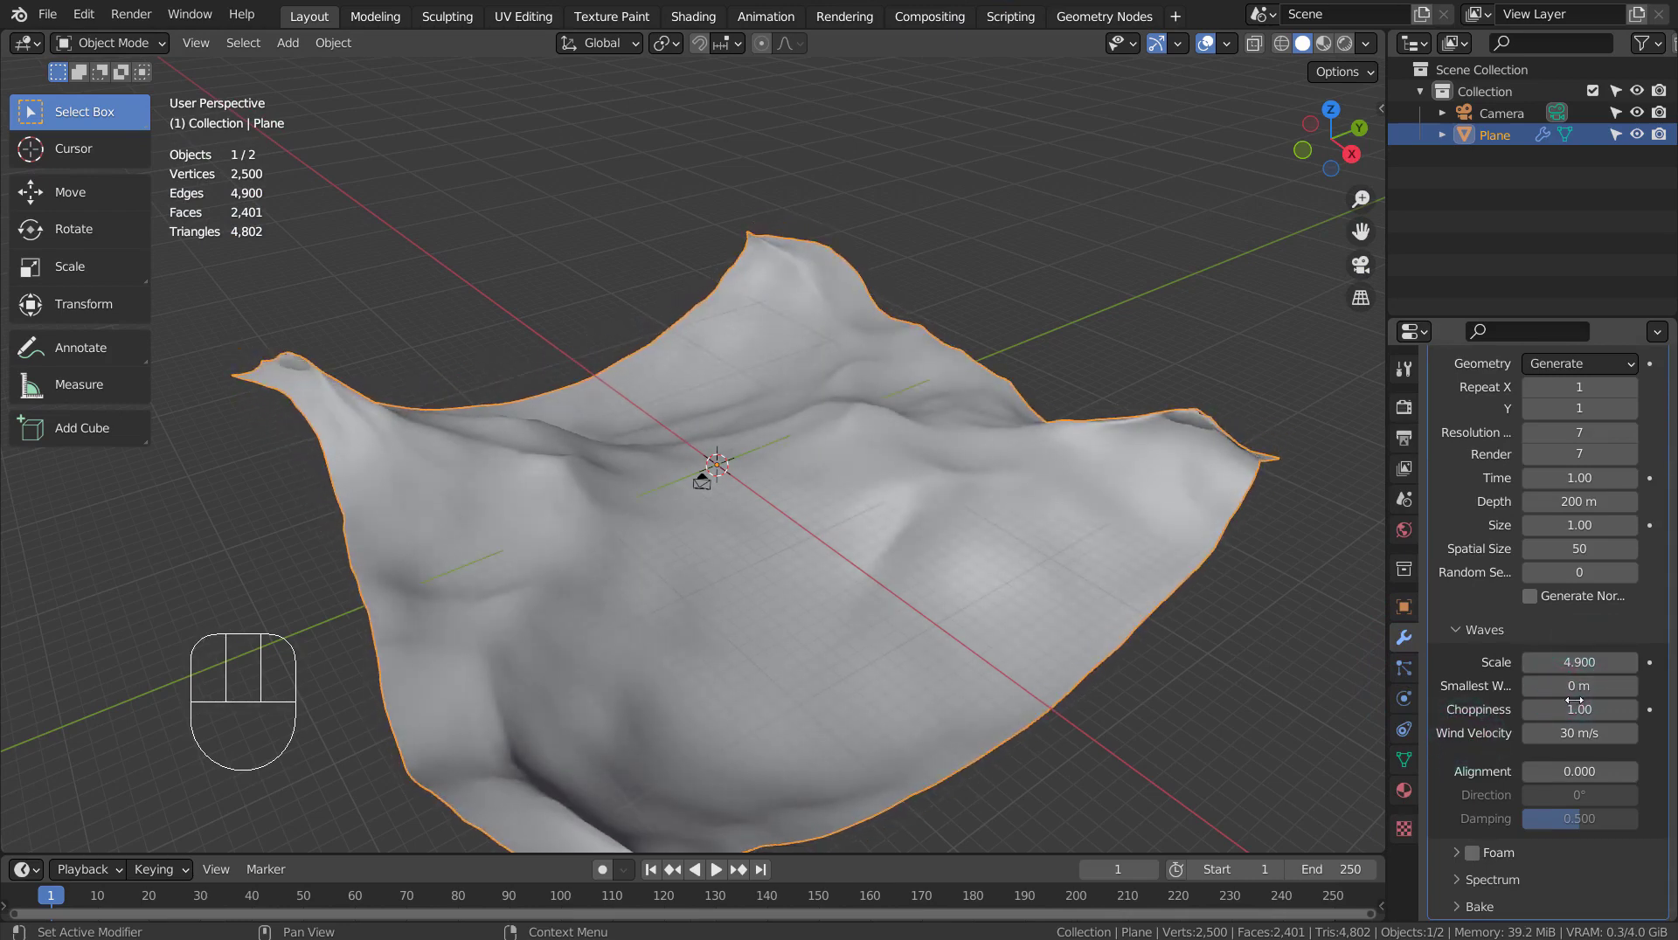
middle_drag(1141, 697, 1051, 717)
Add a UV sphere with 3 segments and 3 rings
key(shift+a)
mouse_move(784, 360)
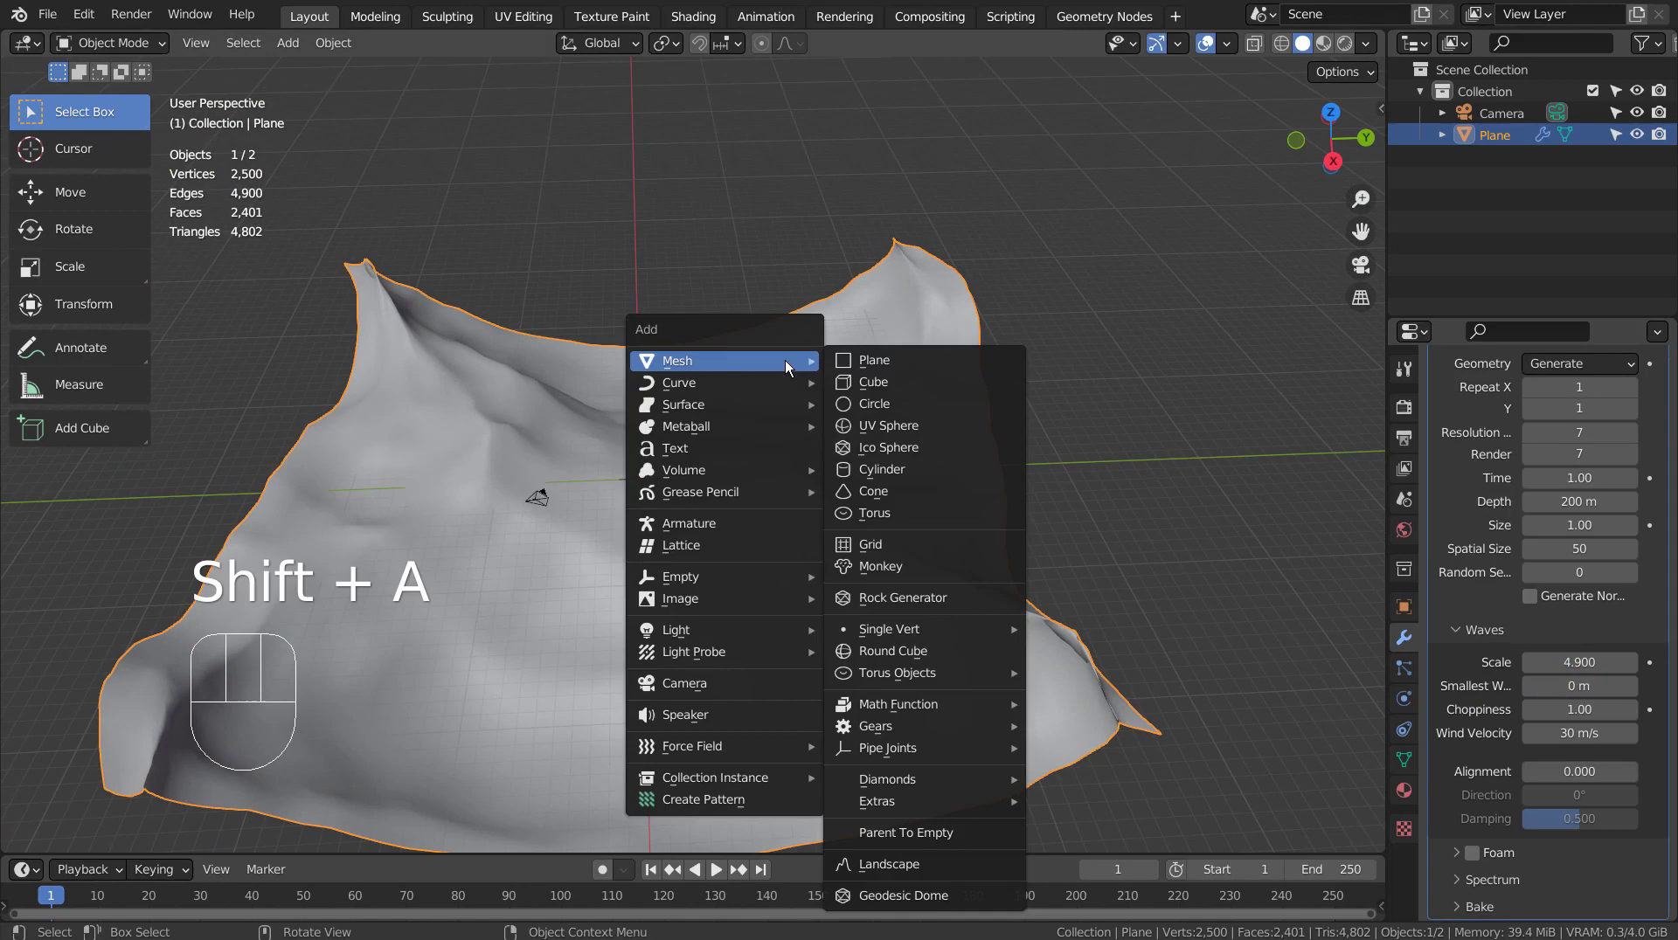
click(884, 425)
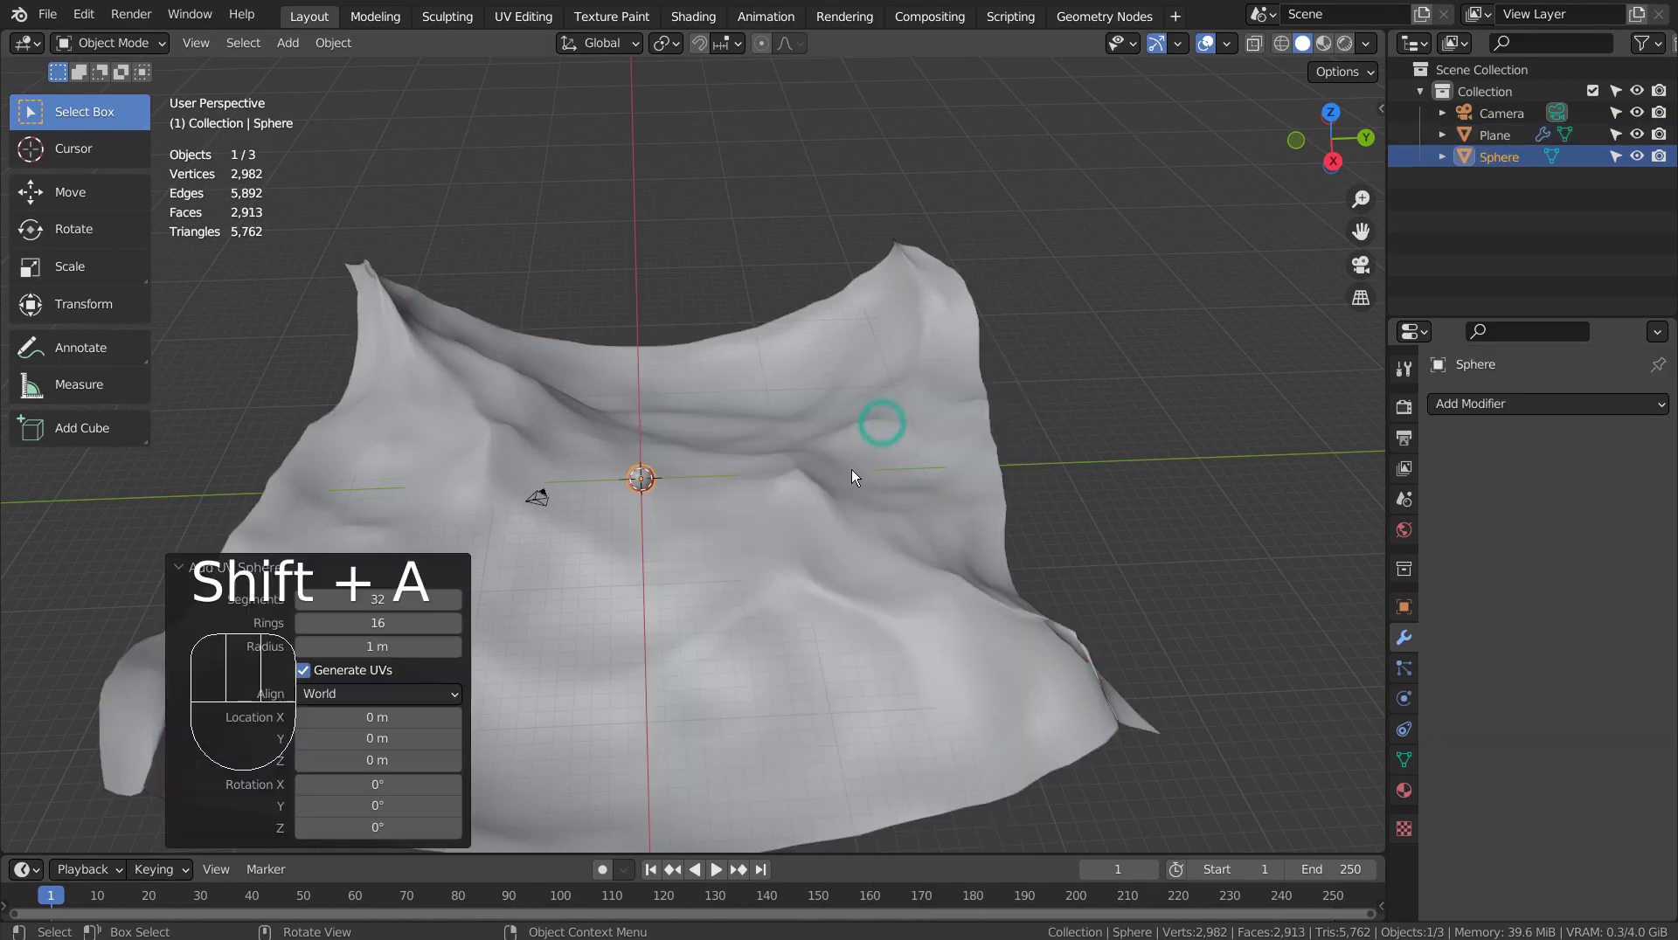
click(407, 601)
text(3)
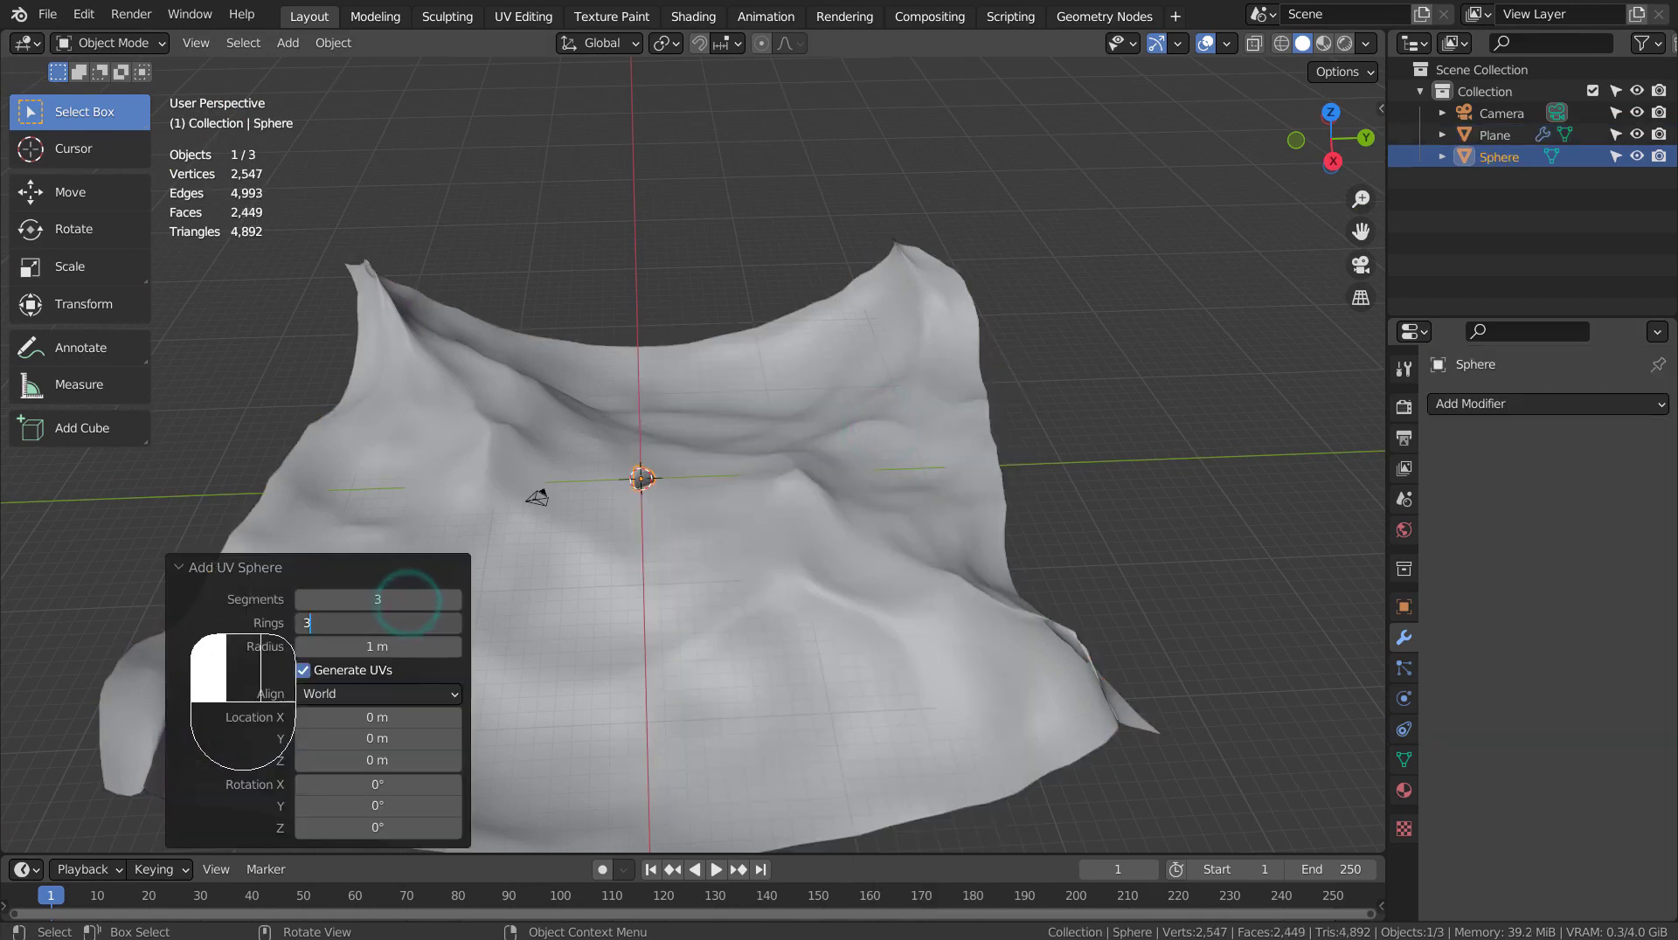
key(Return)
Move the sphere straight down along Z beneath the ocean plane
middle_drag(842, 605, 1019, 503)
key(g)
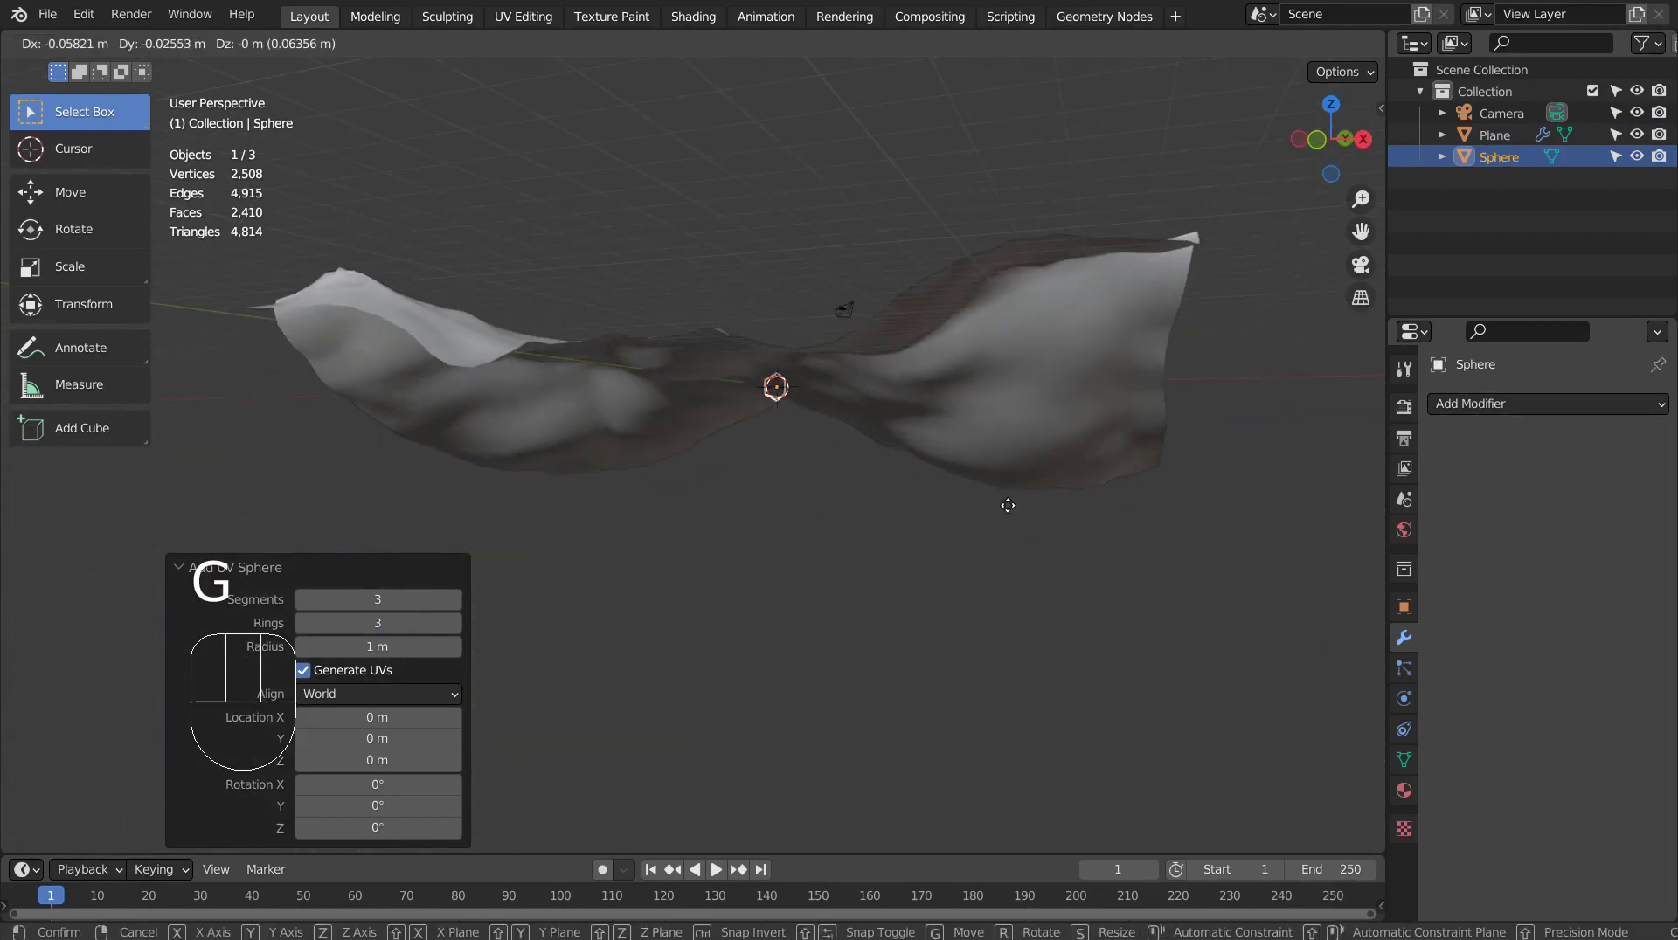
key(z)
click(976, 752)
middle_drag(1019, 732, 852, 519)
Add a Hair particle system to the ocean plane
click(853, 474)
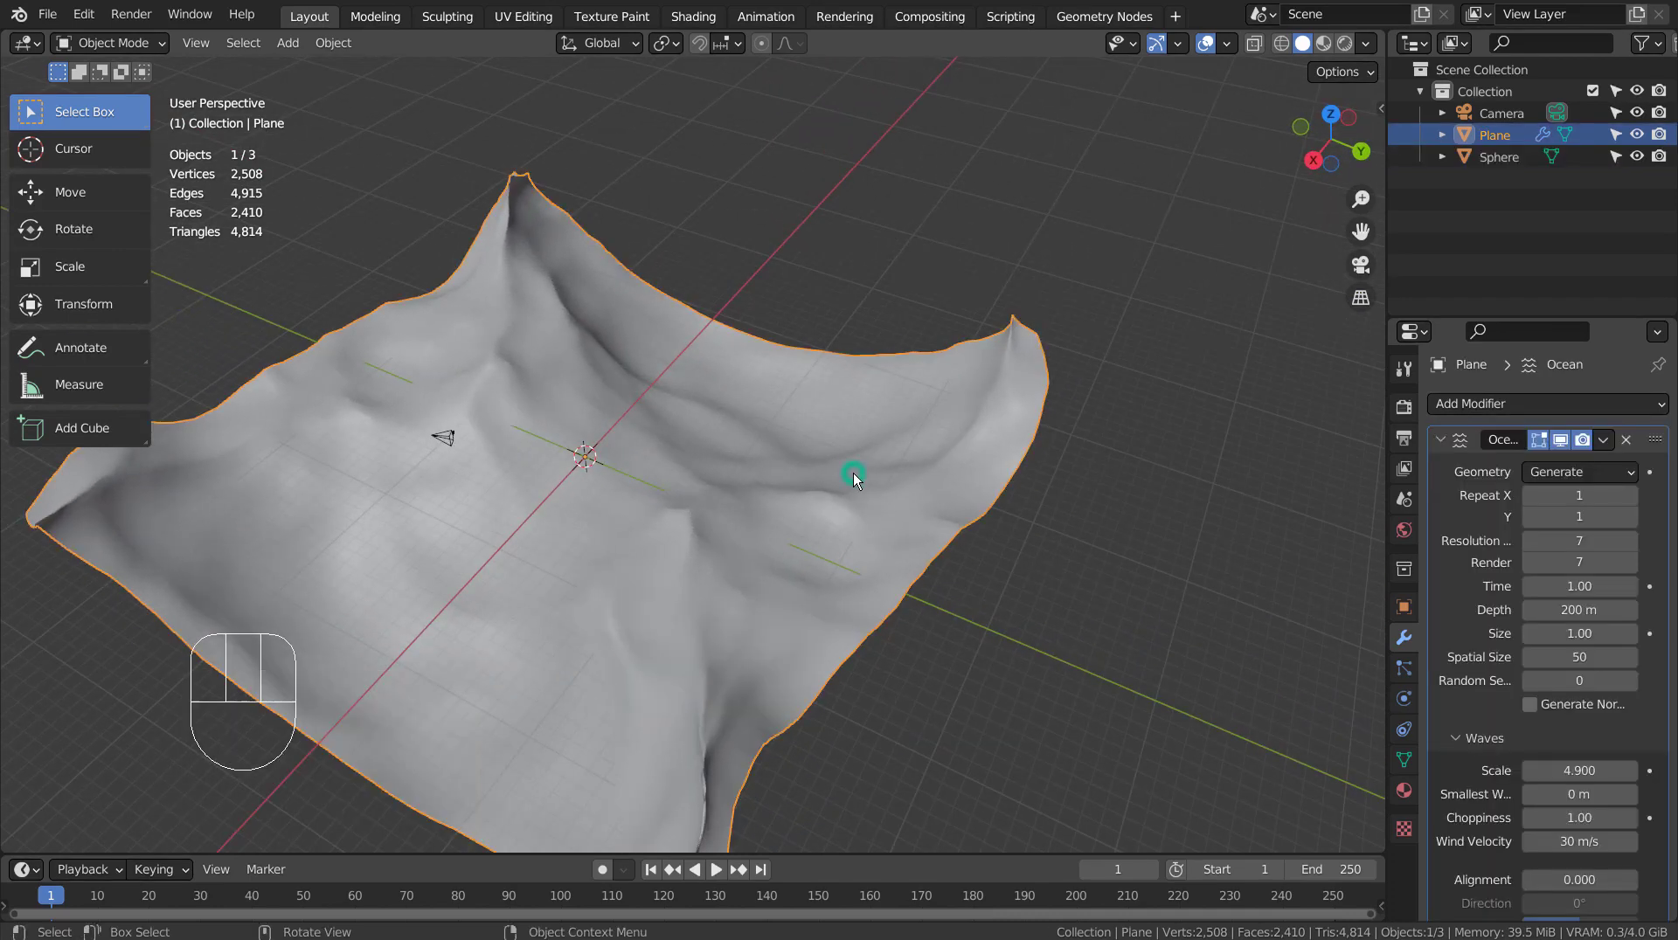
click(1405, 669)
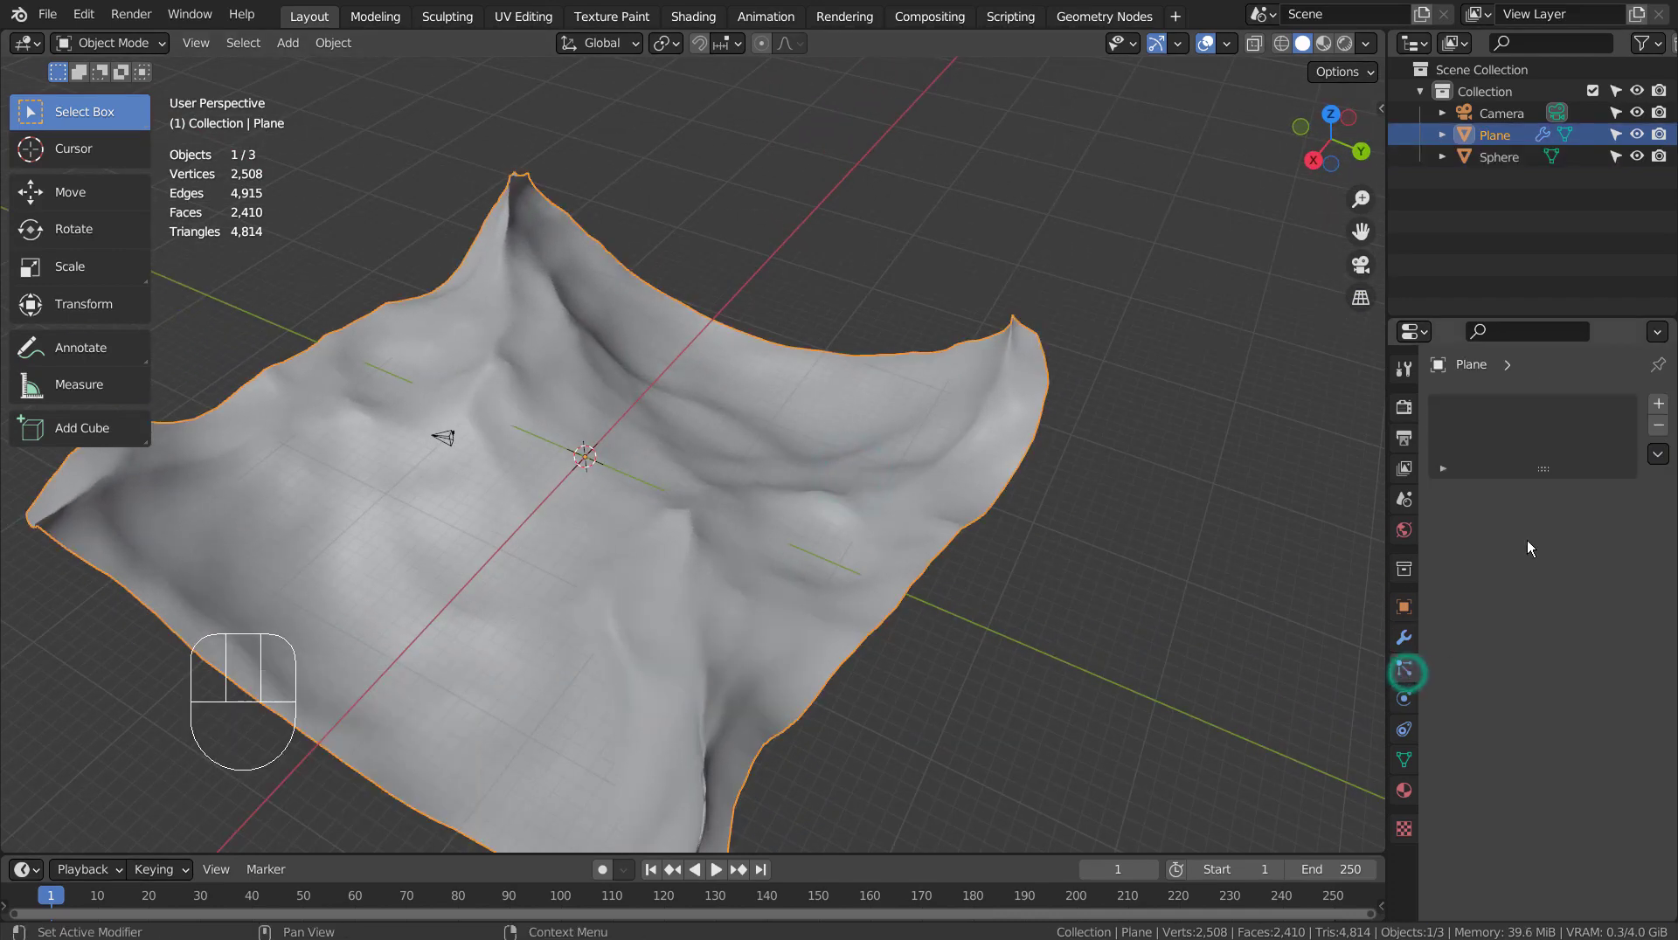
click(1658, 406)
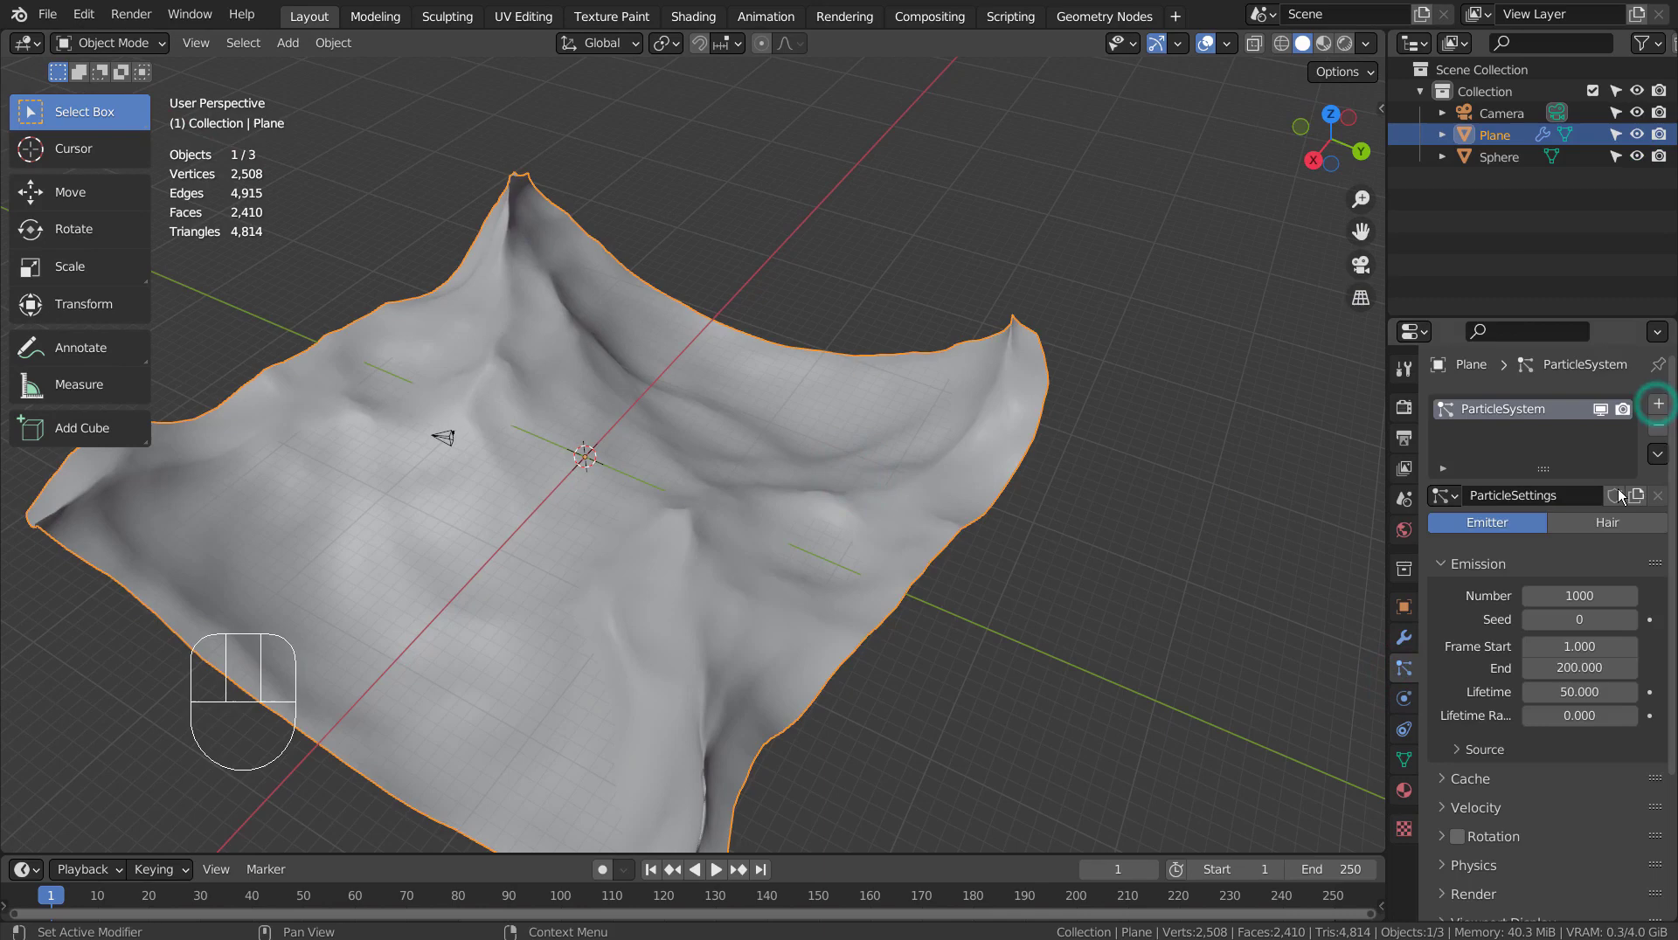
click(1606, 525)
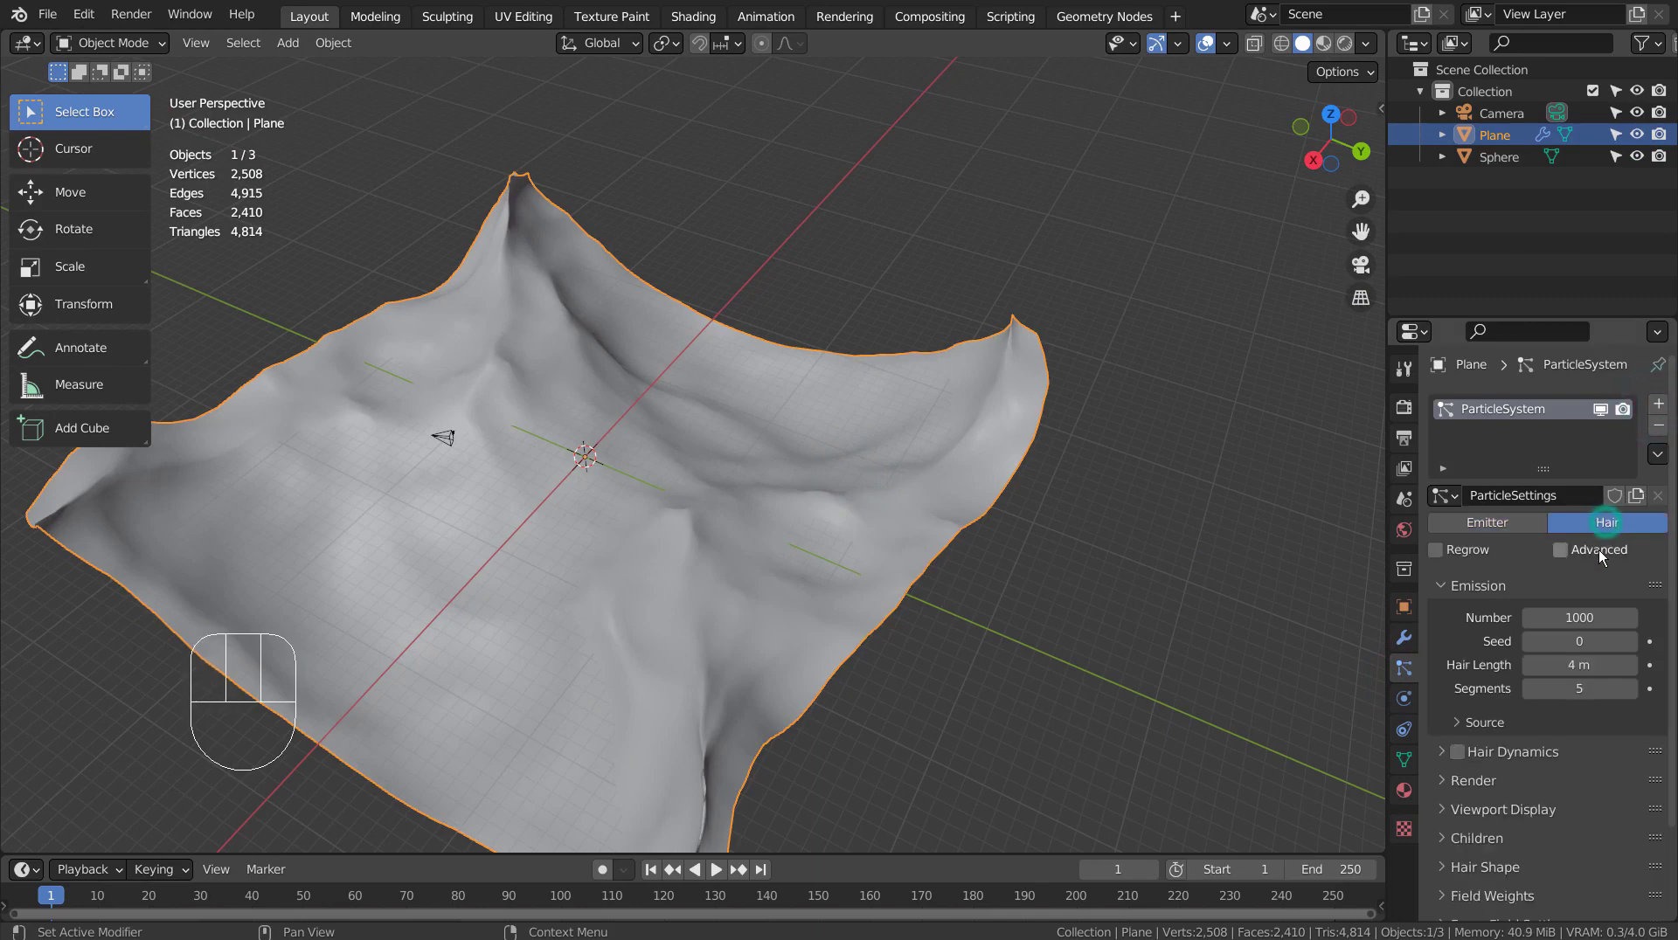
scroll(1538, 612, down, 3)
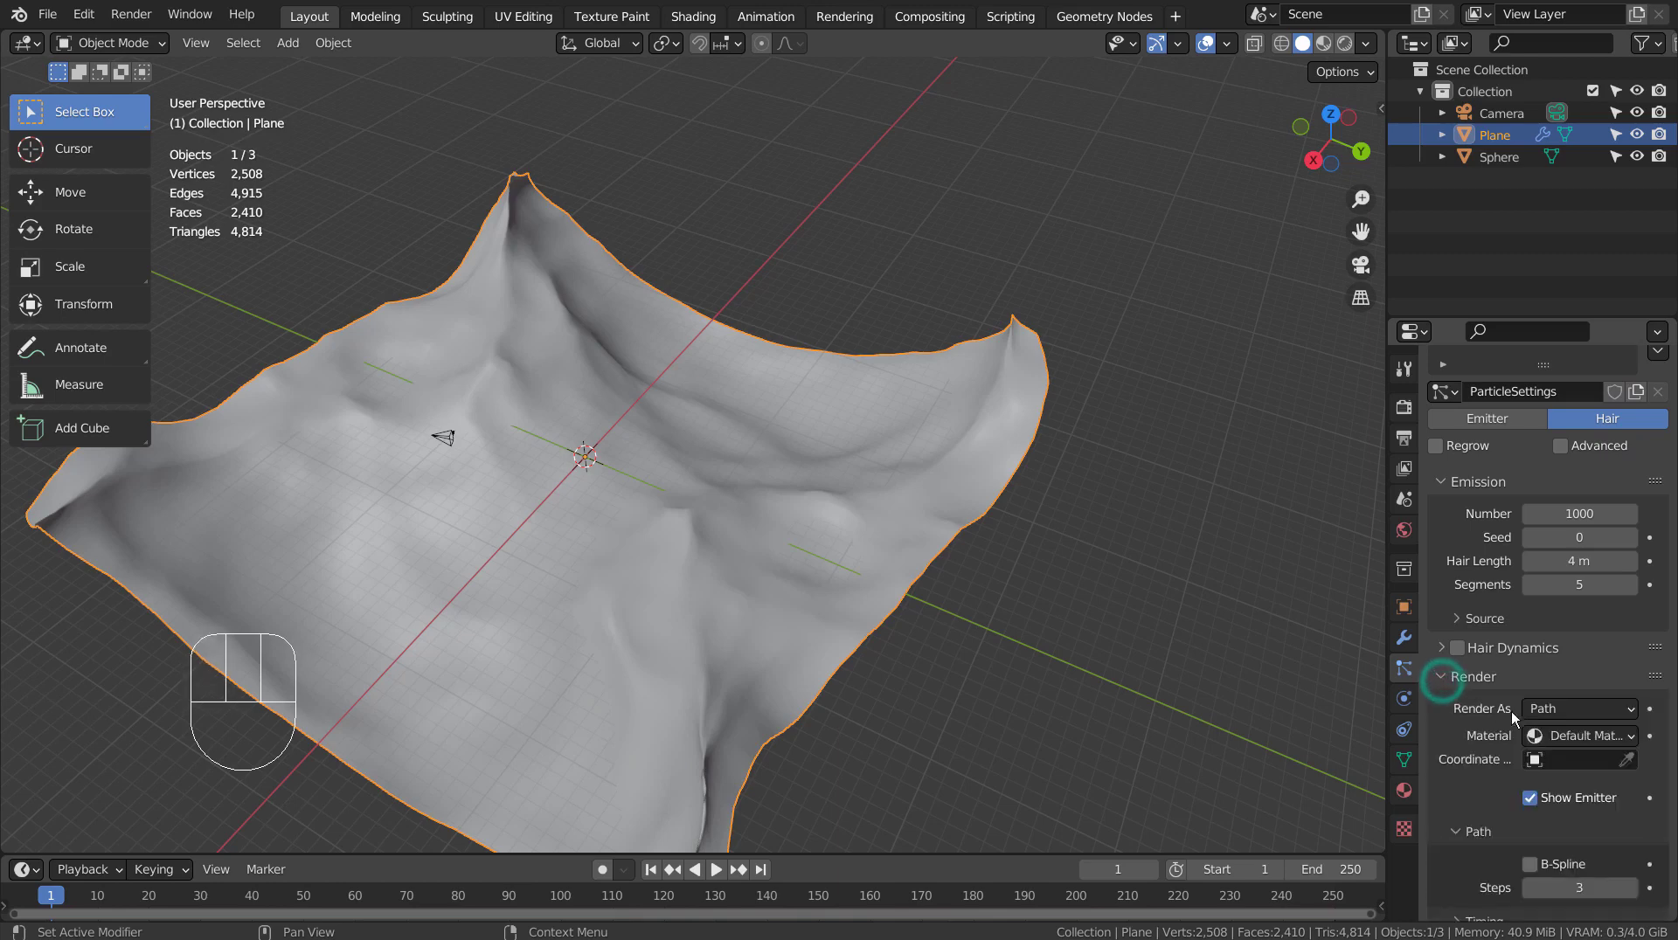
Render the hair particles as the Sphere object at scale 1.000
click(1547, 712)
click(1523, 779)
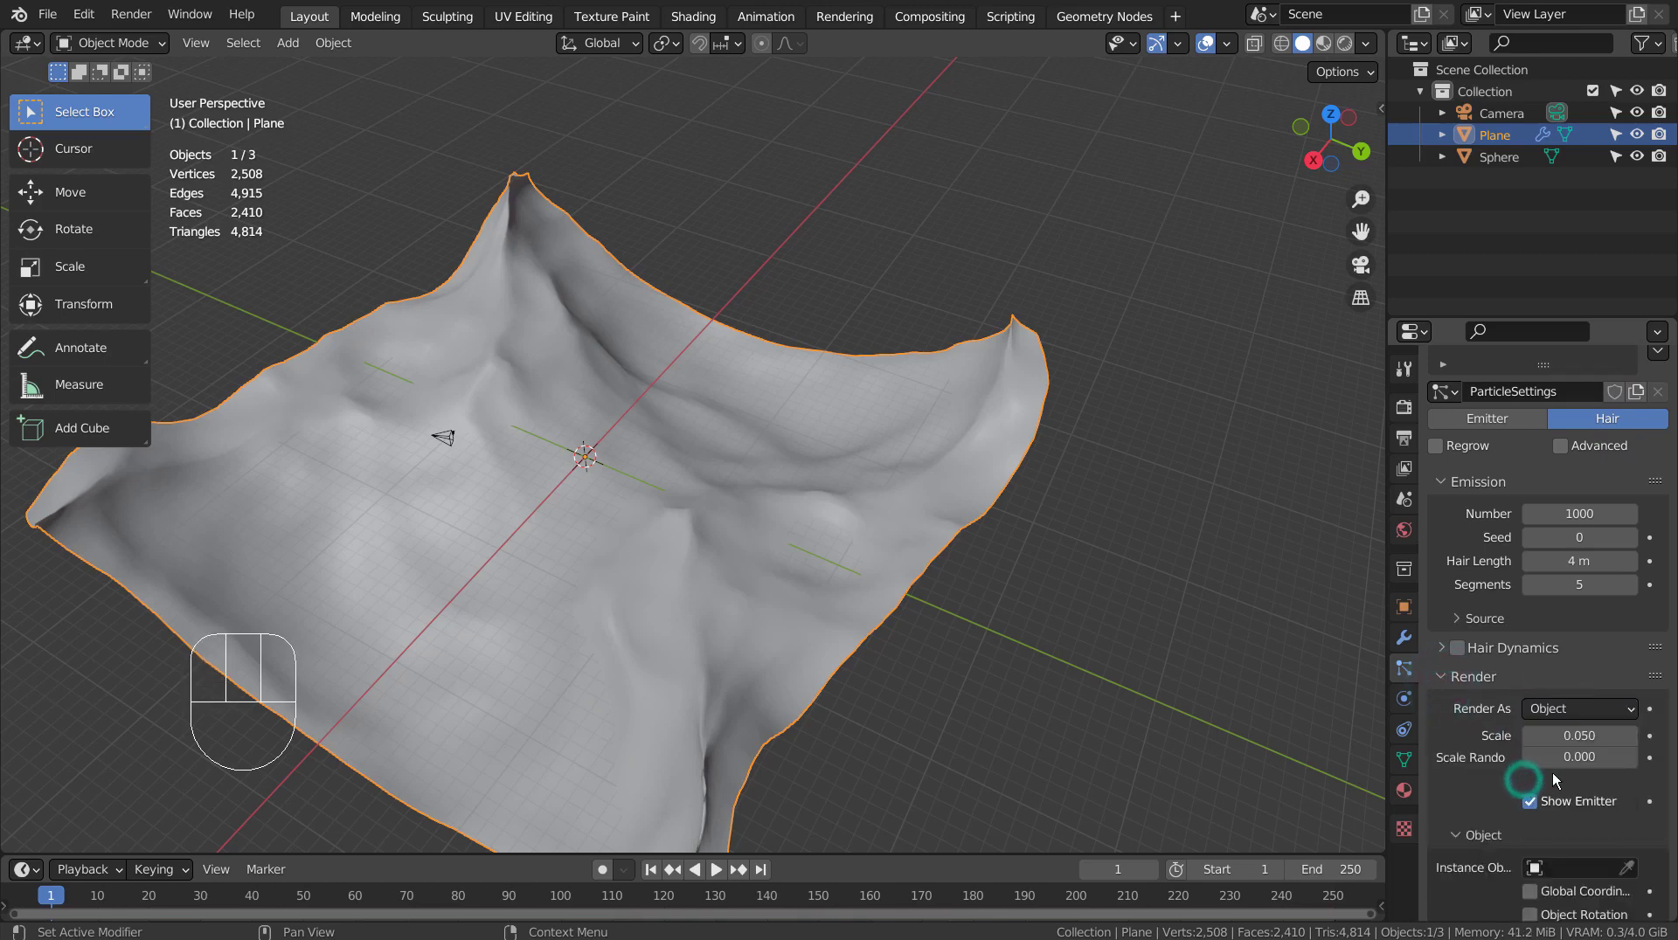
scroll(1554, 773, down, 4)
click(1538, 731)
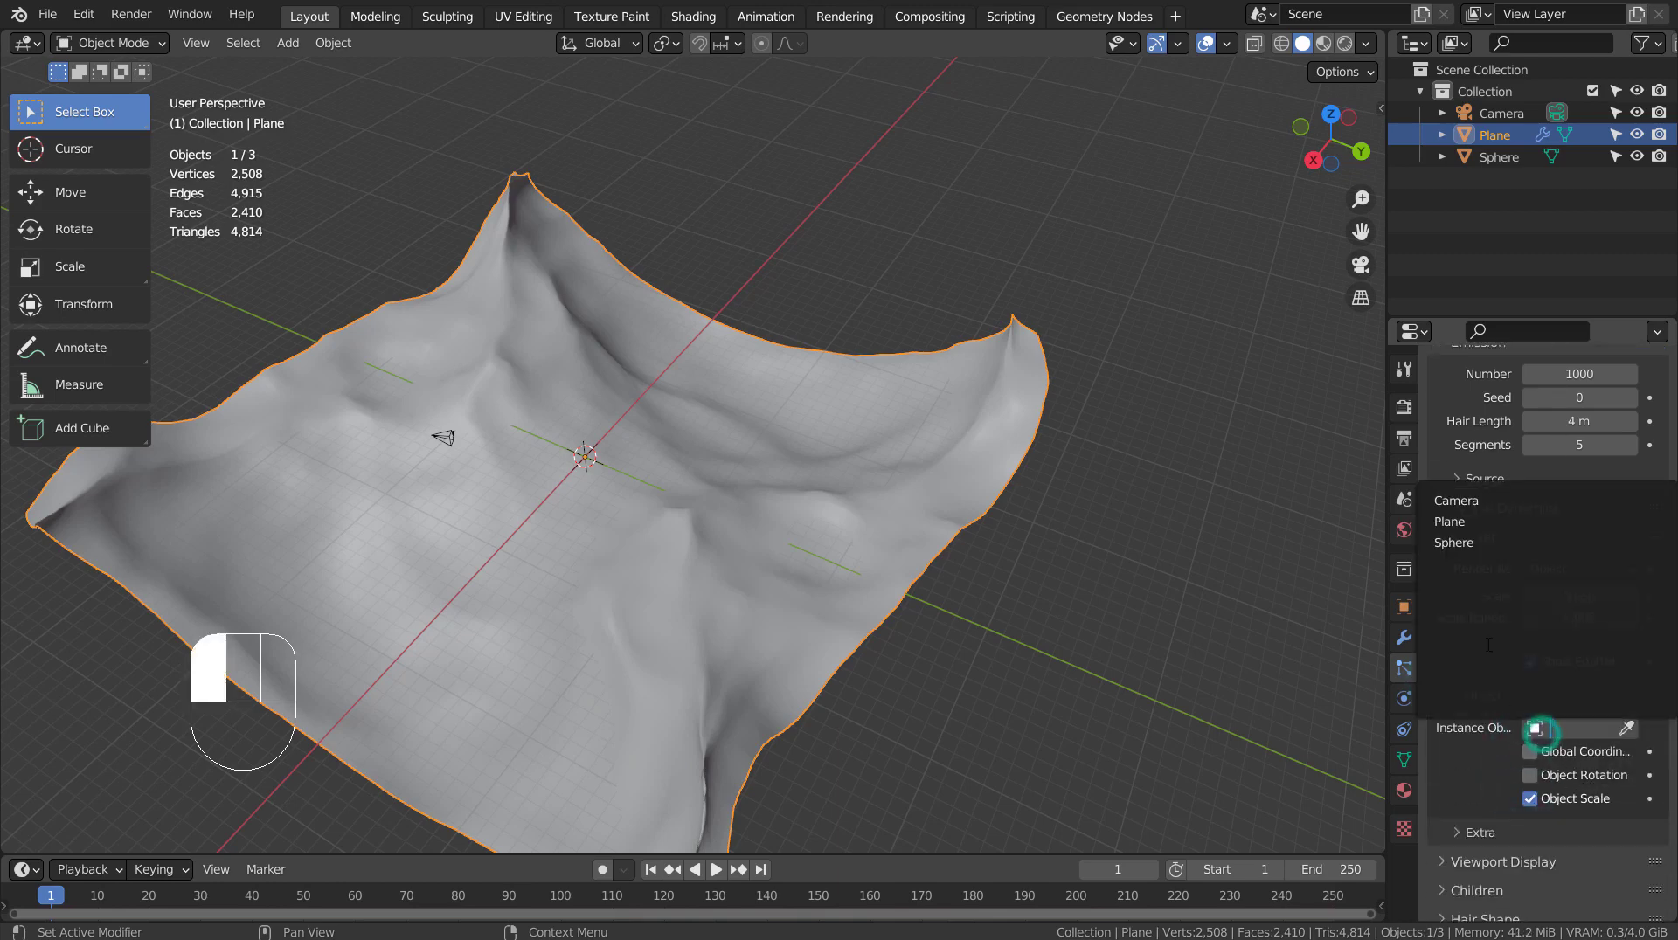
click(1464, 549)
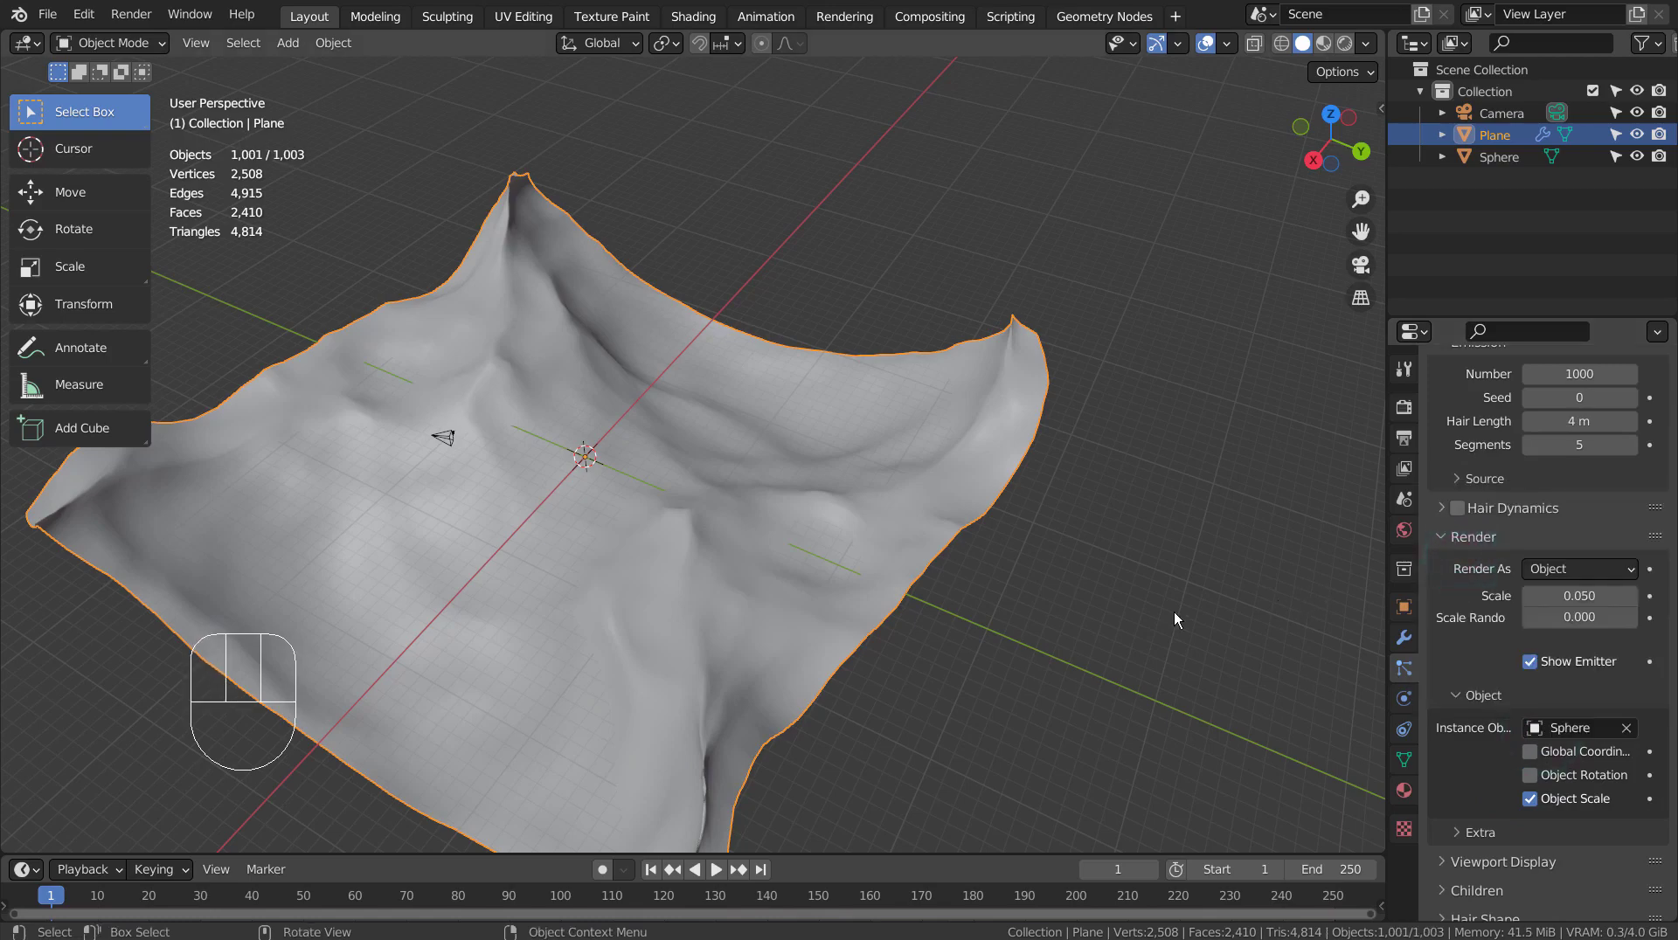
mouse_move(1173, 611)
middle_down()
mouse_move(968, 601)
mouse_move(1019, 580)
mouse_move(938, 548)
mouse_move(1080, 551)
mouse_move(990, 586)
mouse_move(733, 585)
mouse_move(1187, 624)
middle_up()
scroll(938, 551, up, 5)
scroll(742, 585, down, 5)
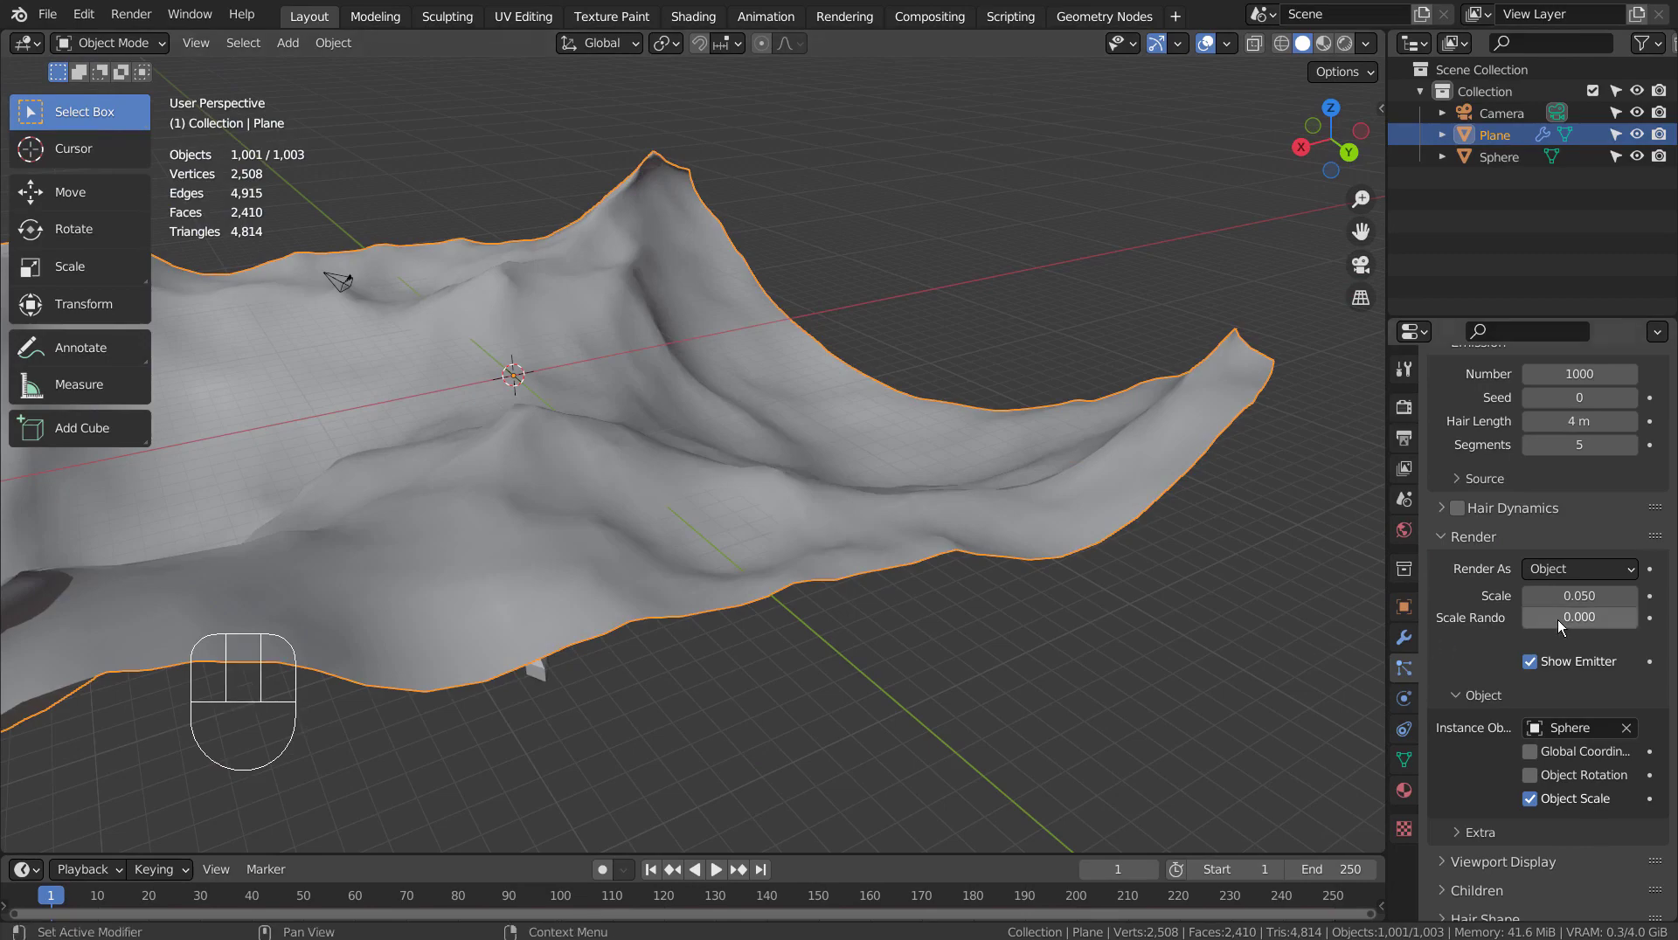
drag(1567, 600, 1567, 601)
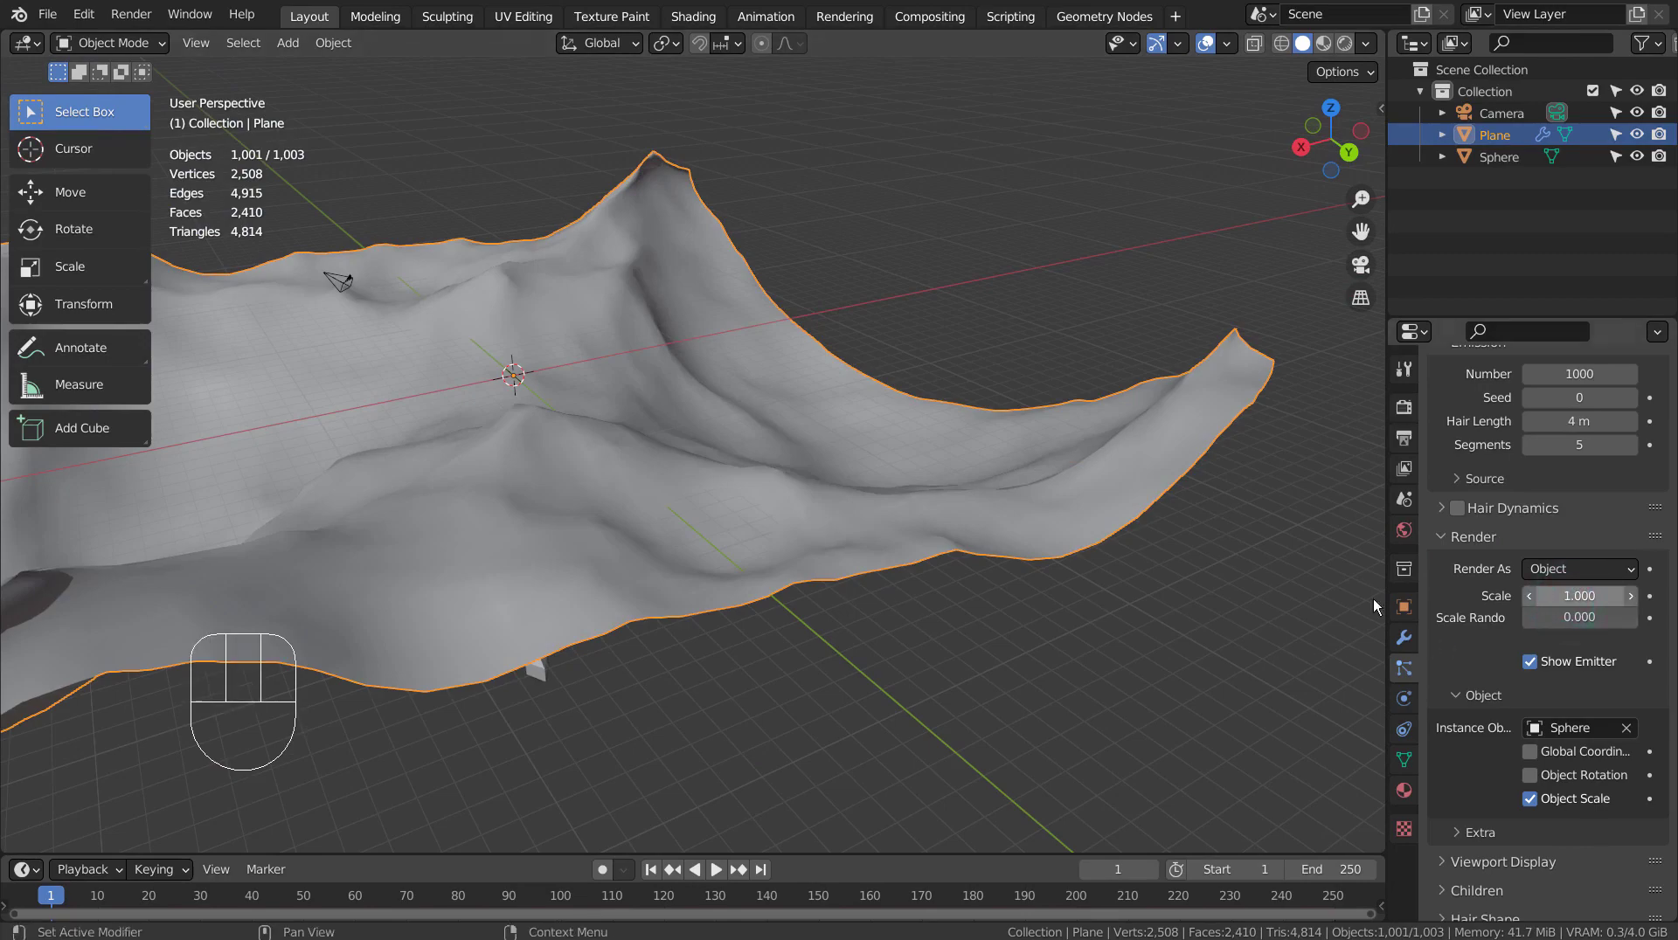
middle_drag(1372, 599, 1189, 625)
Apply the Ocean modifier to bake the waves into the plane's mesh
click(1398, 641)
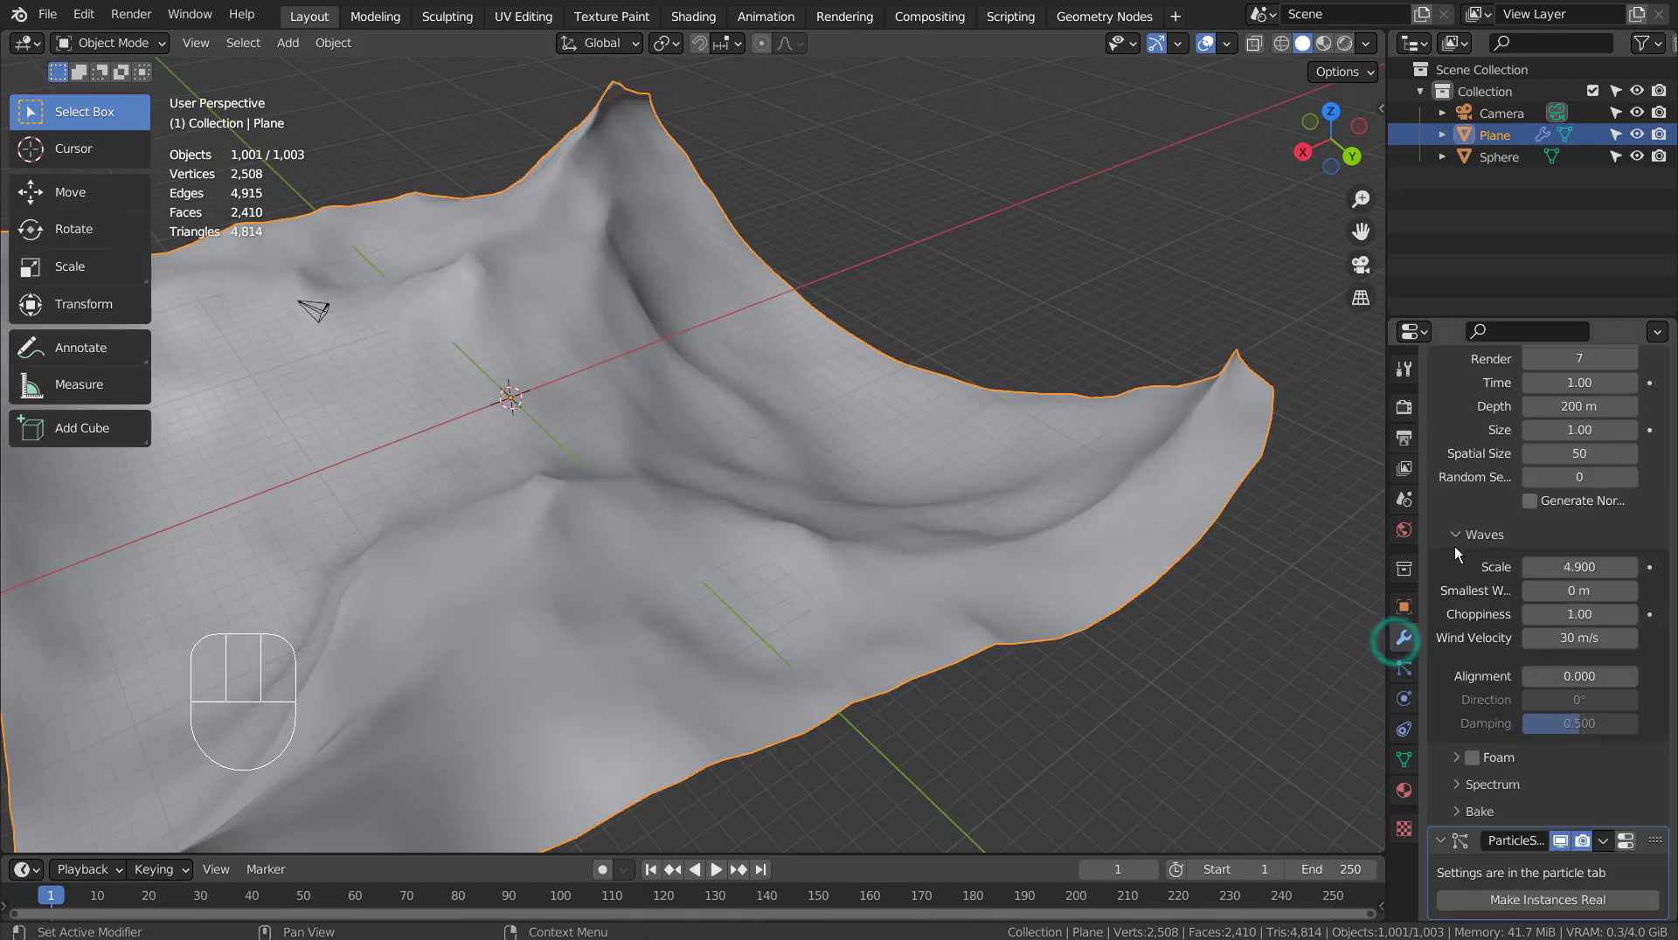
key(ctrl+a)
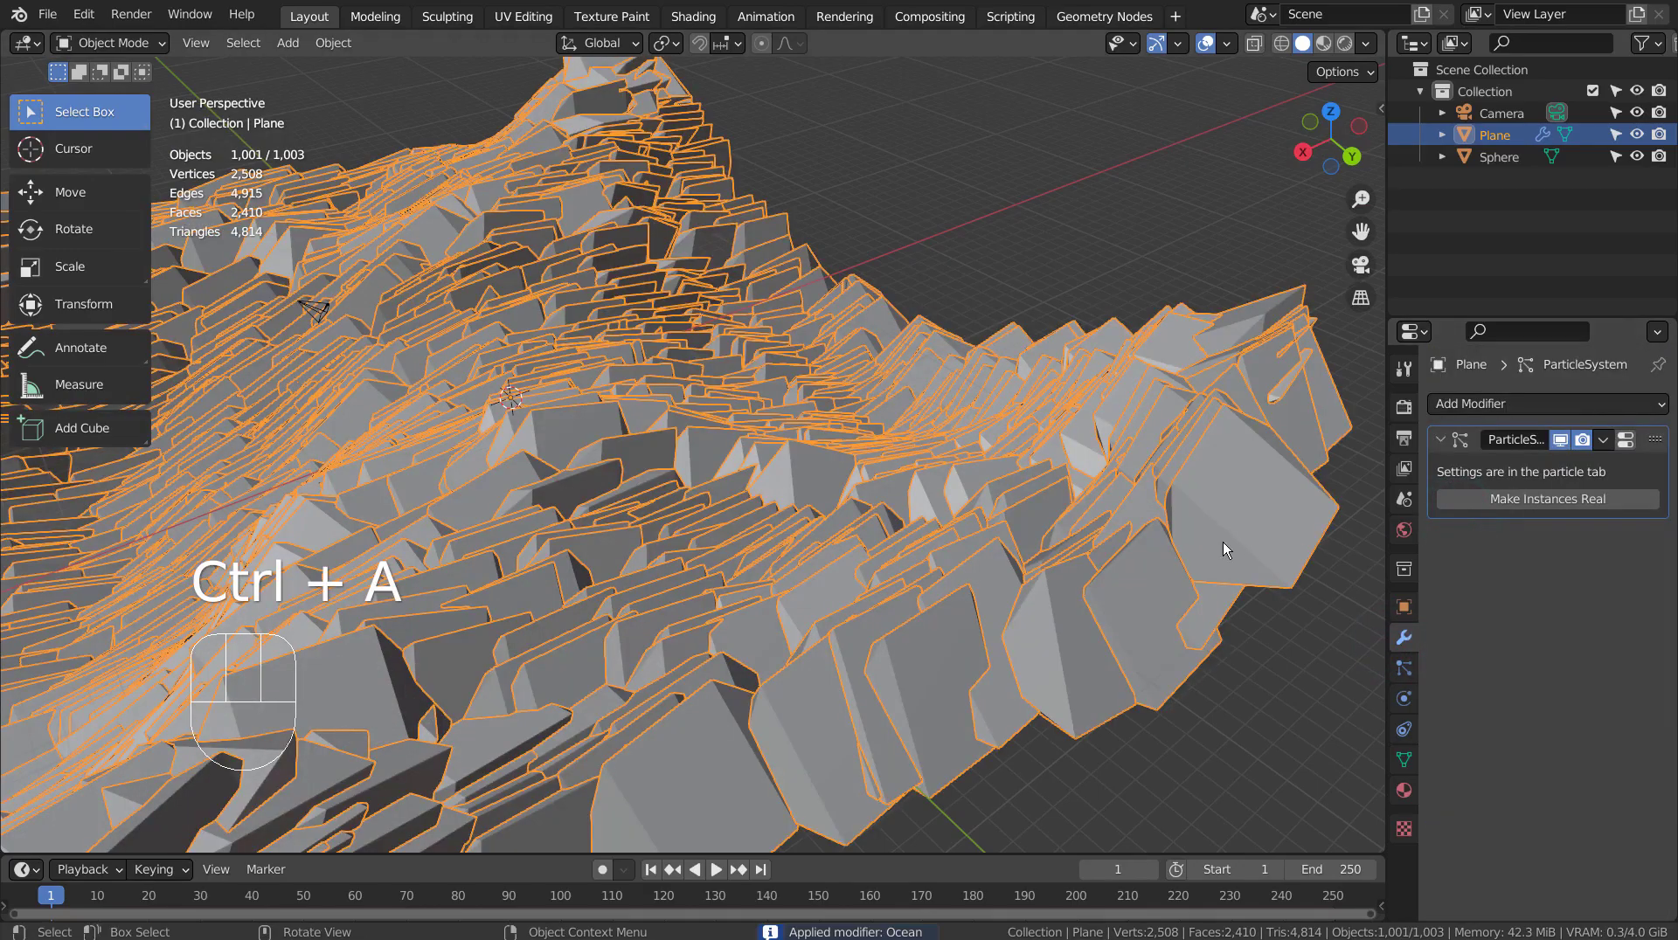
middle_drag(1223, 542, 753, 621)
click(573, 712)
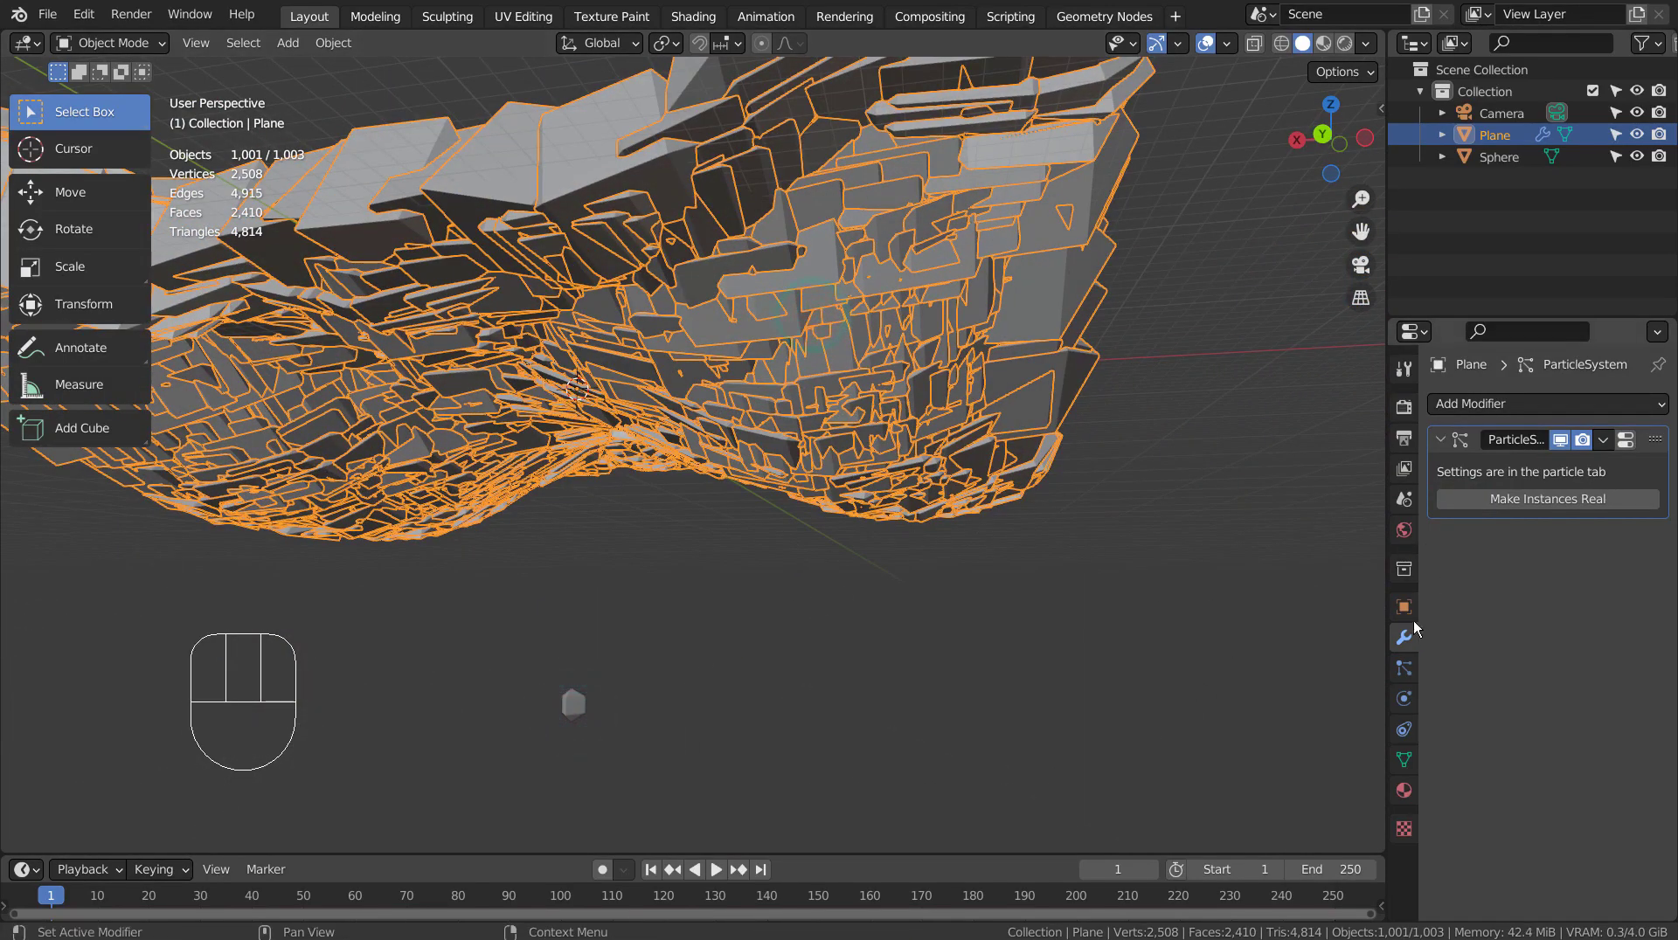
Shrink the instanced particle spheres to render scale 0.010
click(1402, 669)
scroll(1580, 669, down, 4)
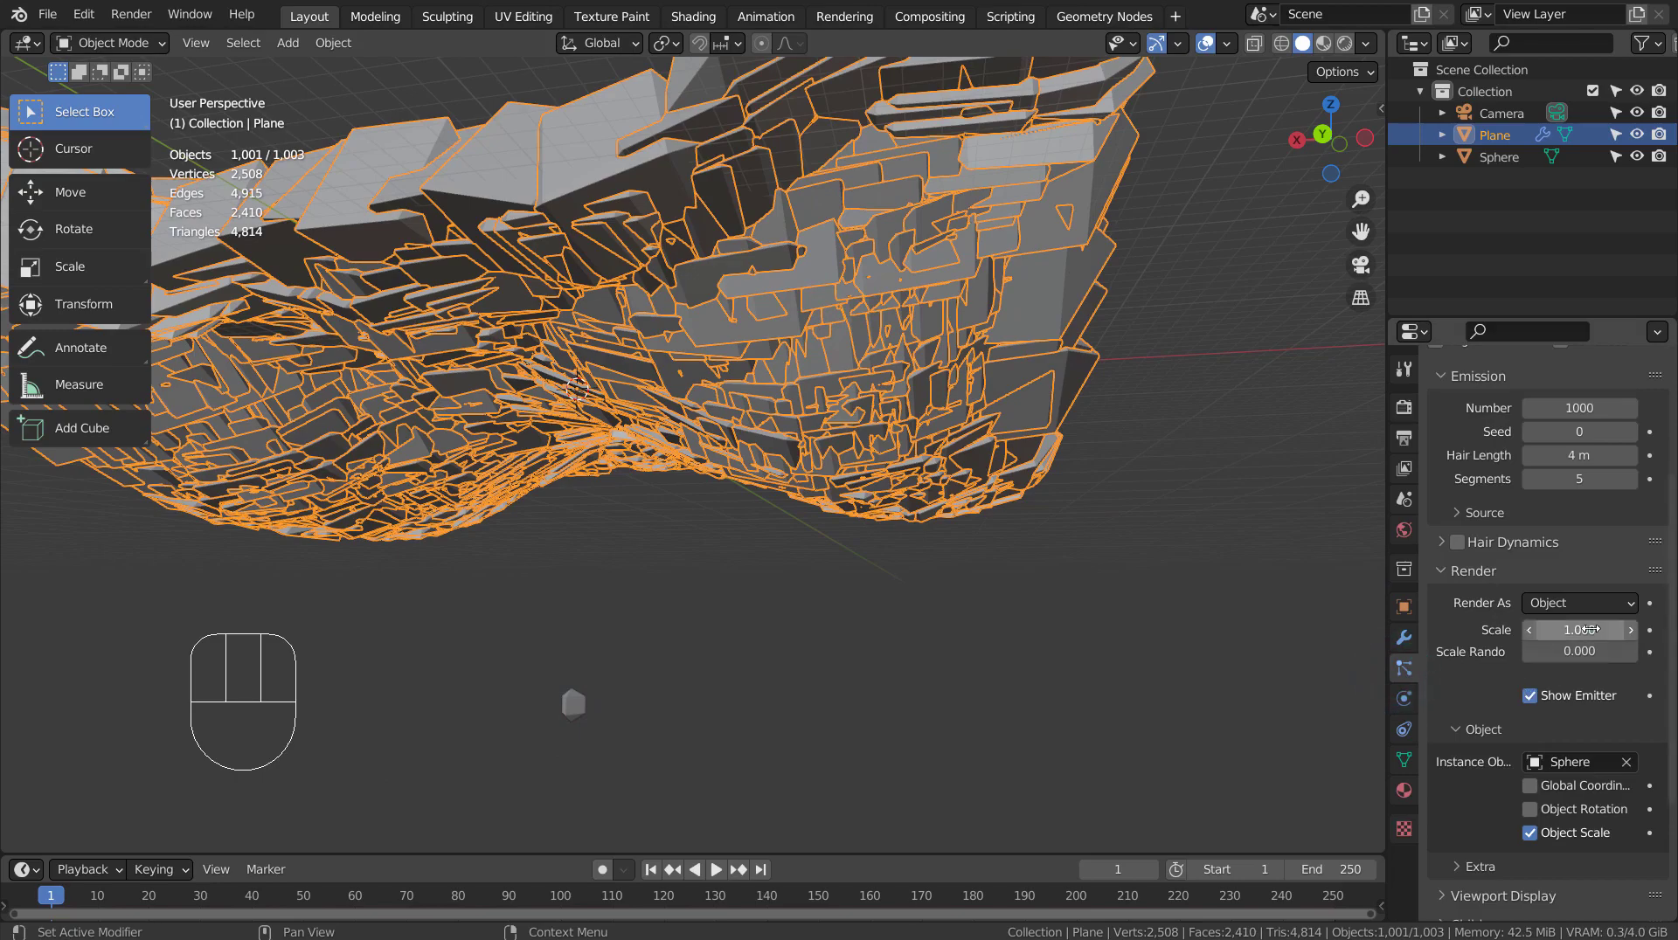
mouse_move(1586, 629)
mouse_down()
mouse_move(1538, 629)
mouse_move(1556, 630)
mouse_up()
middle_drag(874, 376, 1062, 377)
scroll(828, 472, up, 3)
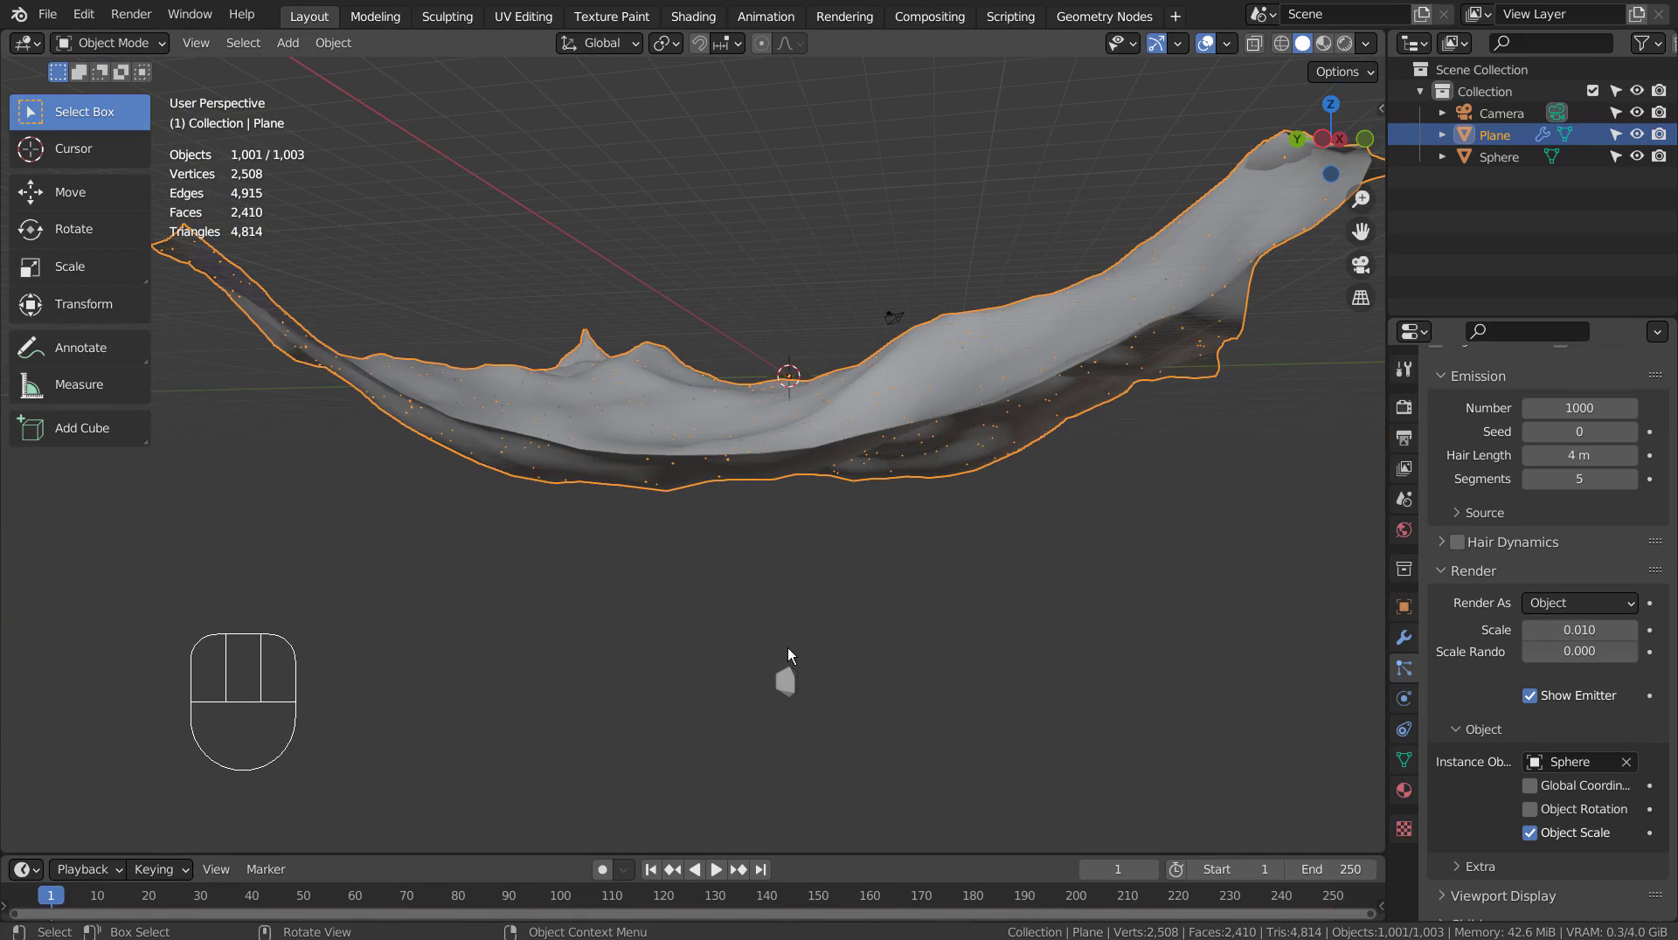
Create a new material on the Sphere with an orange base colour
click(786, 680)
click(1404, 792)
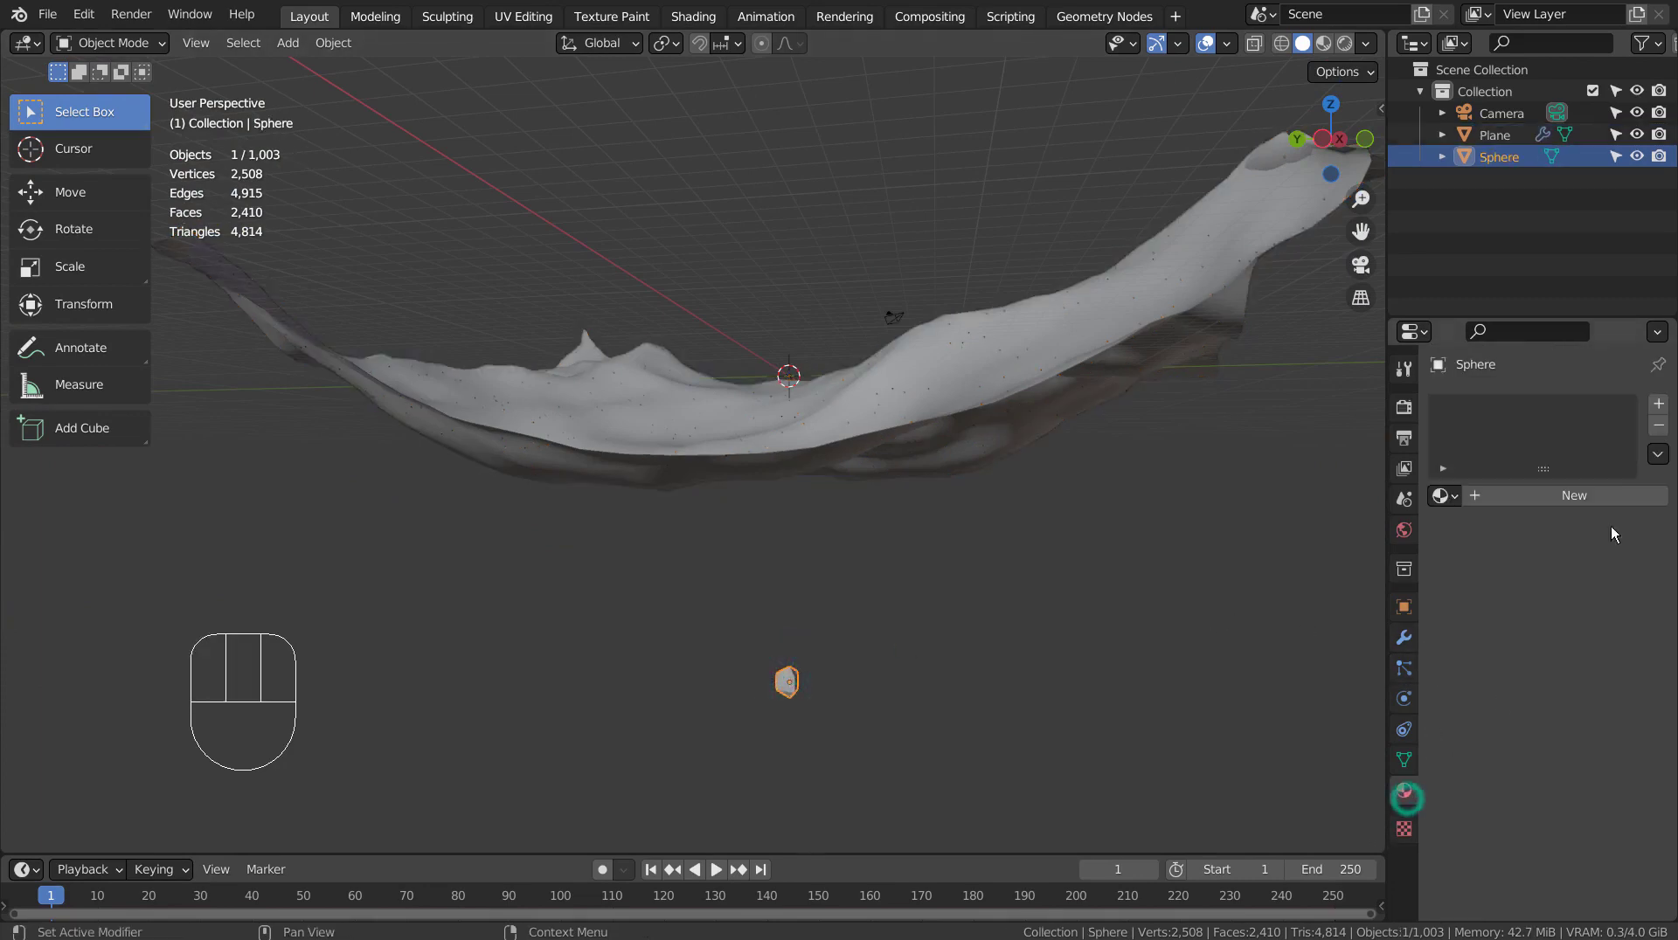
click(1606, 494)
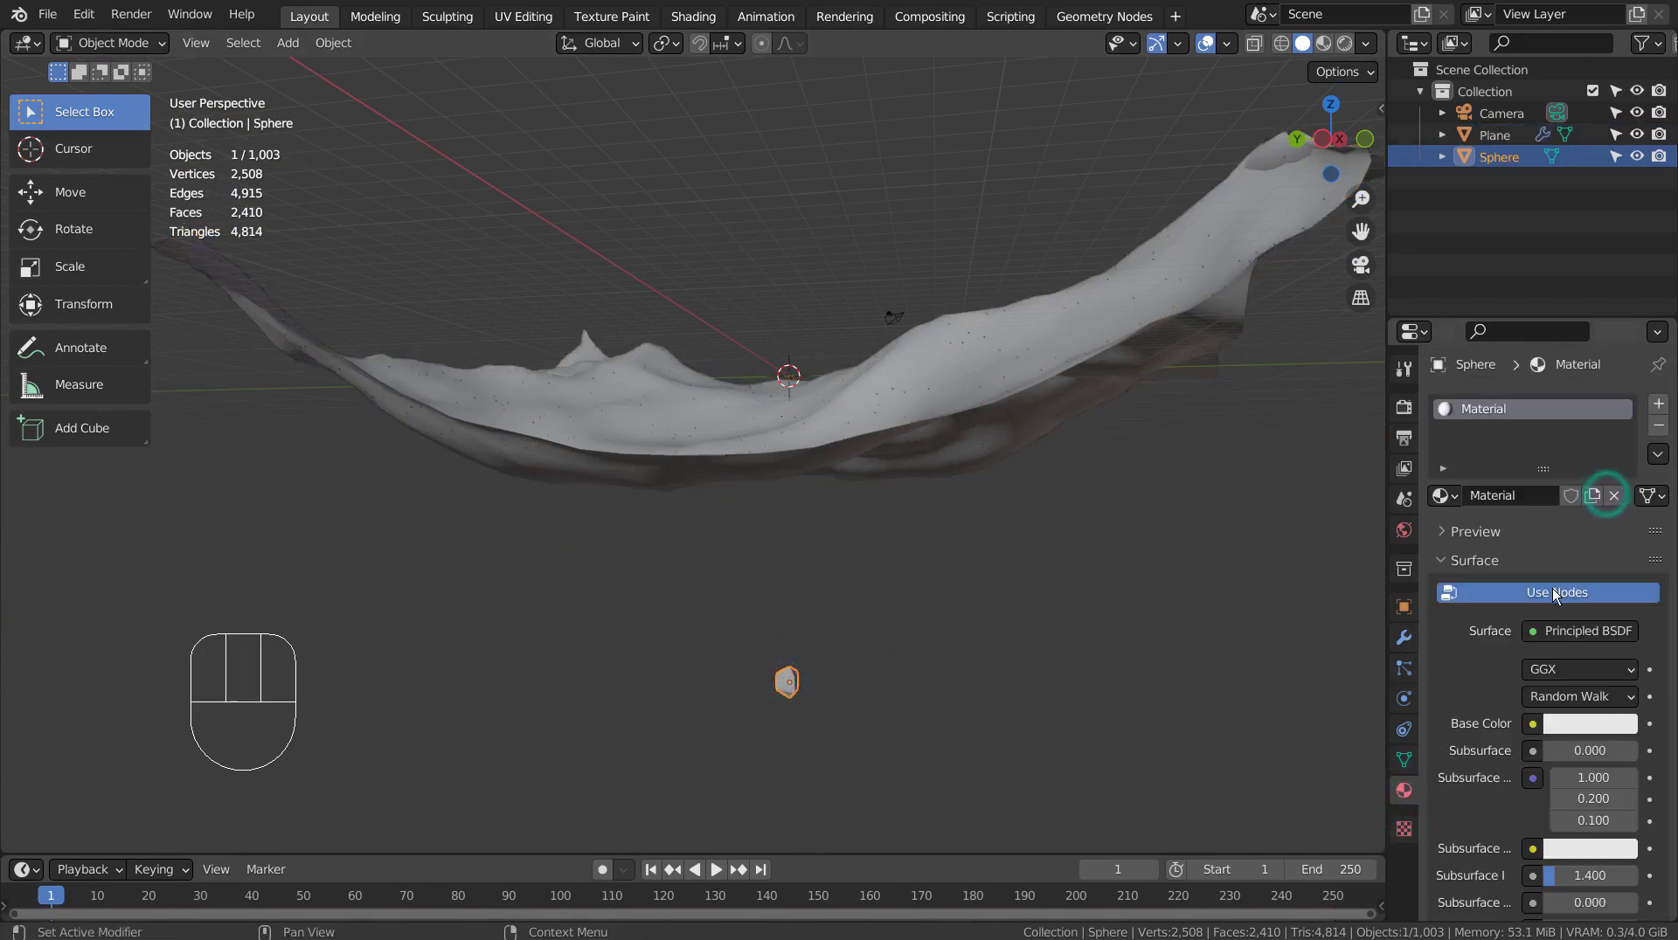
click(1575, 725)
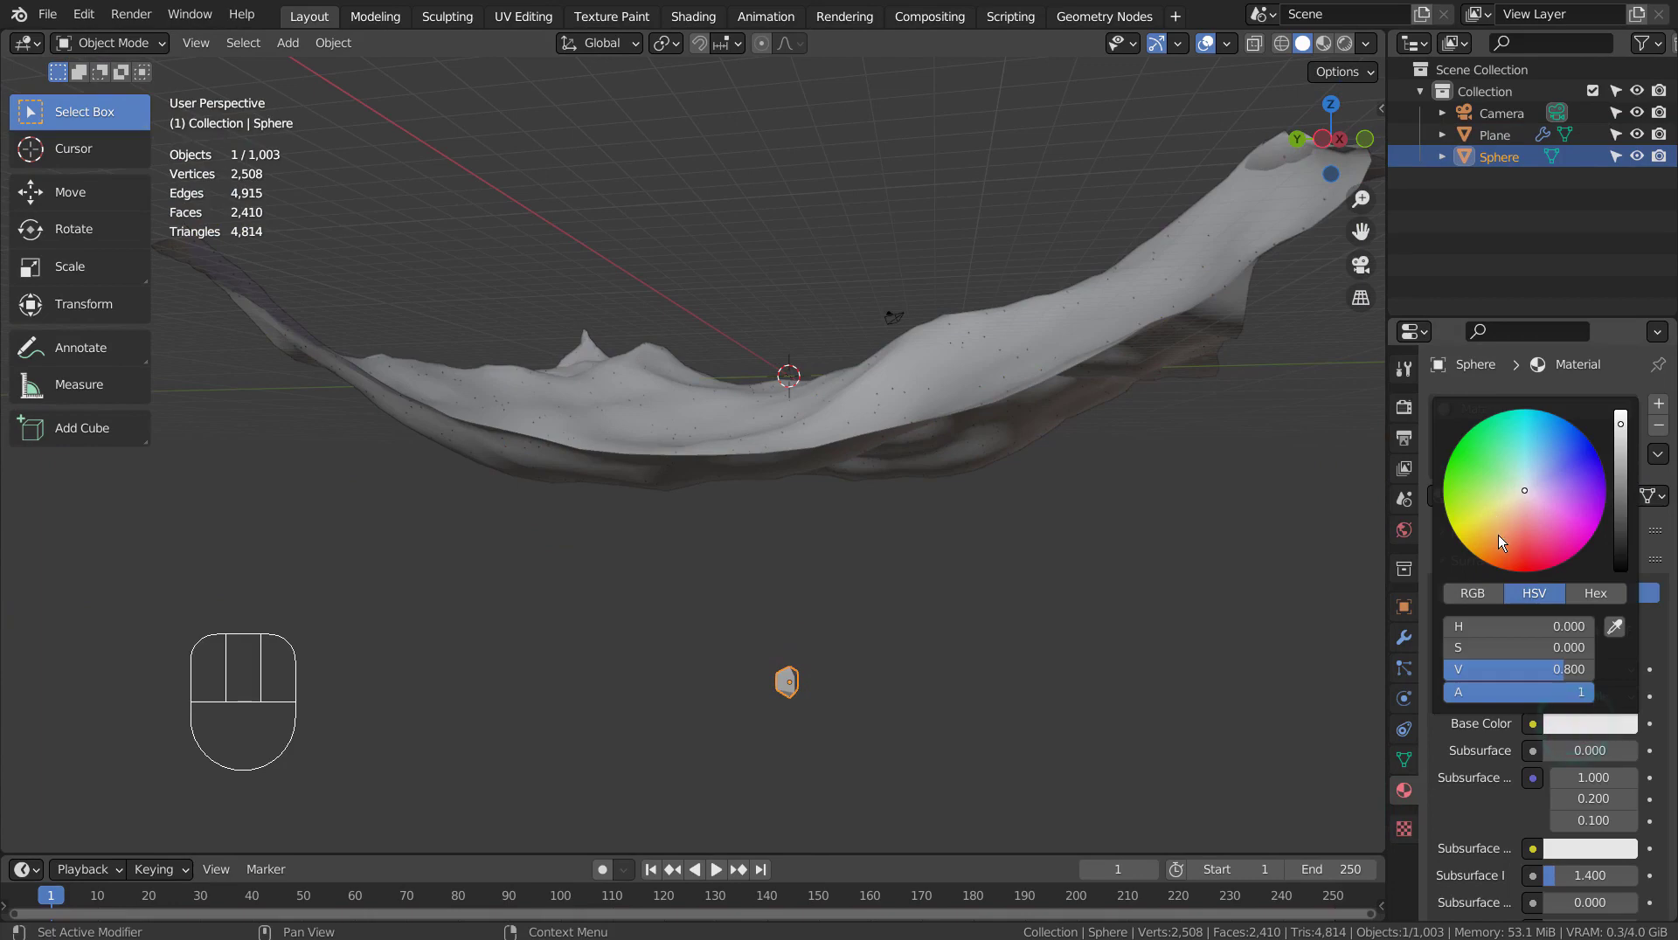
click(1498, 536)
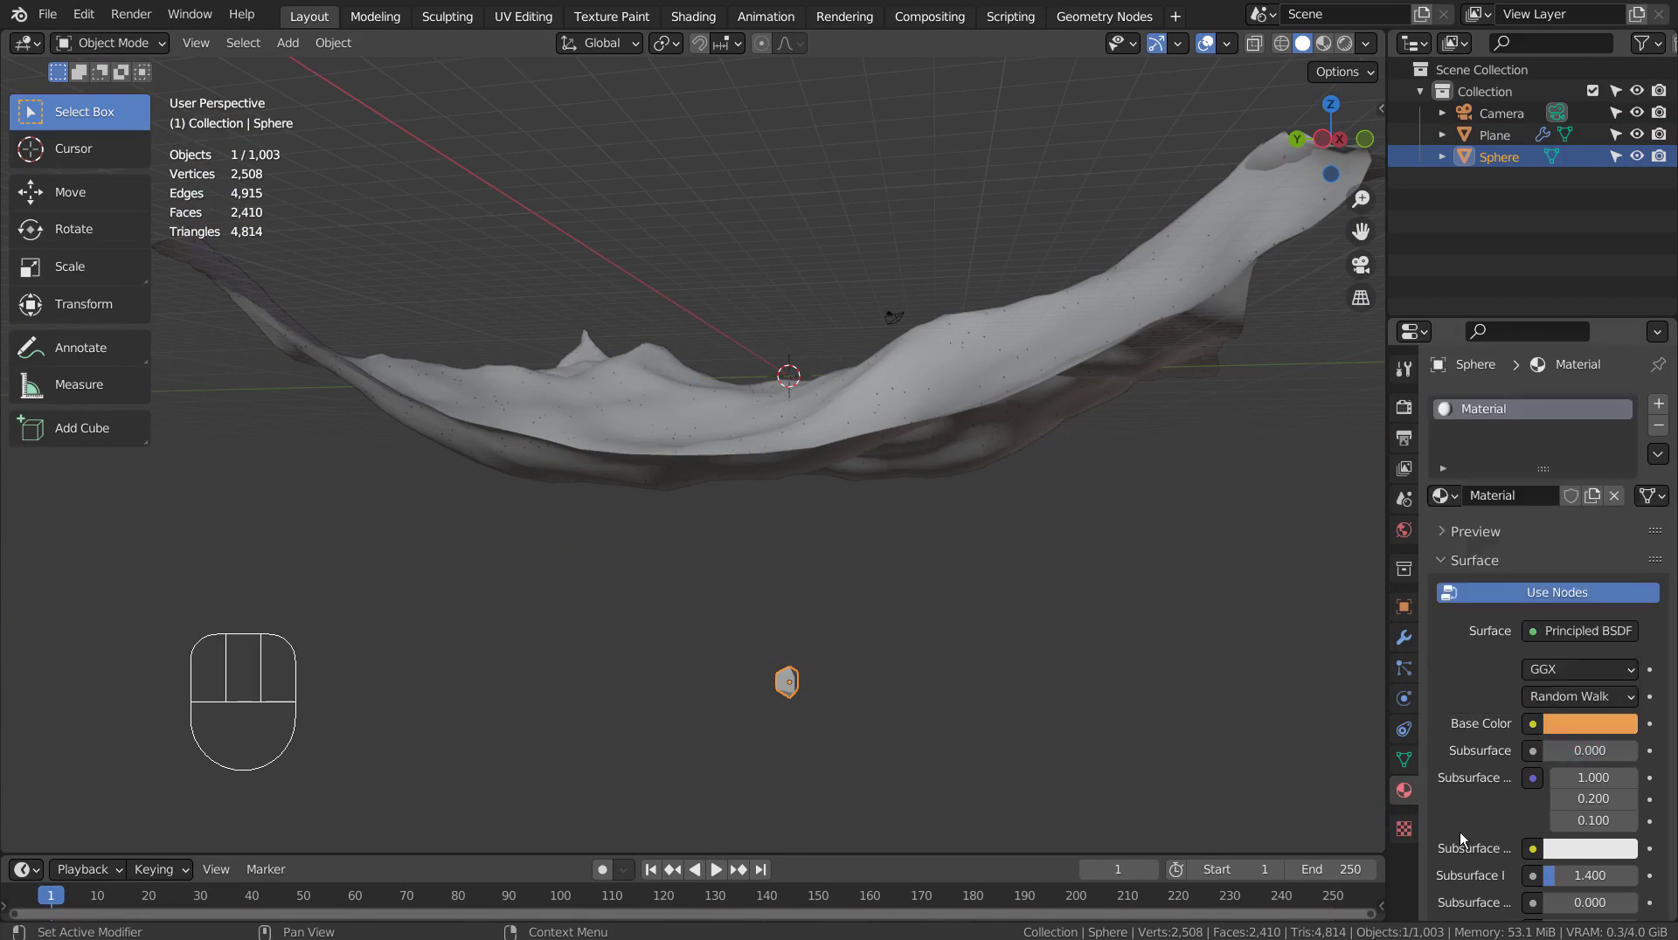
Switch the Sphere's shader to orange Emission at strength 35 and view in Material Preview
click(1544, 644)
click(1407, 202)
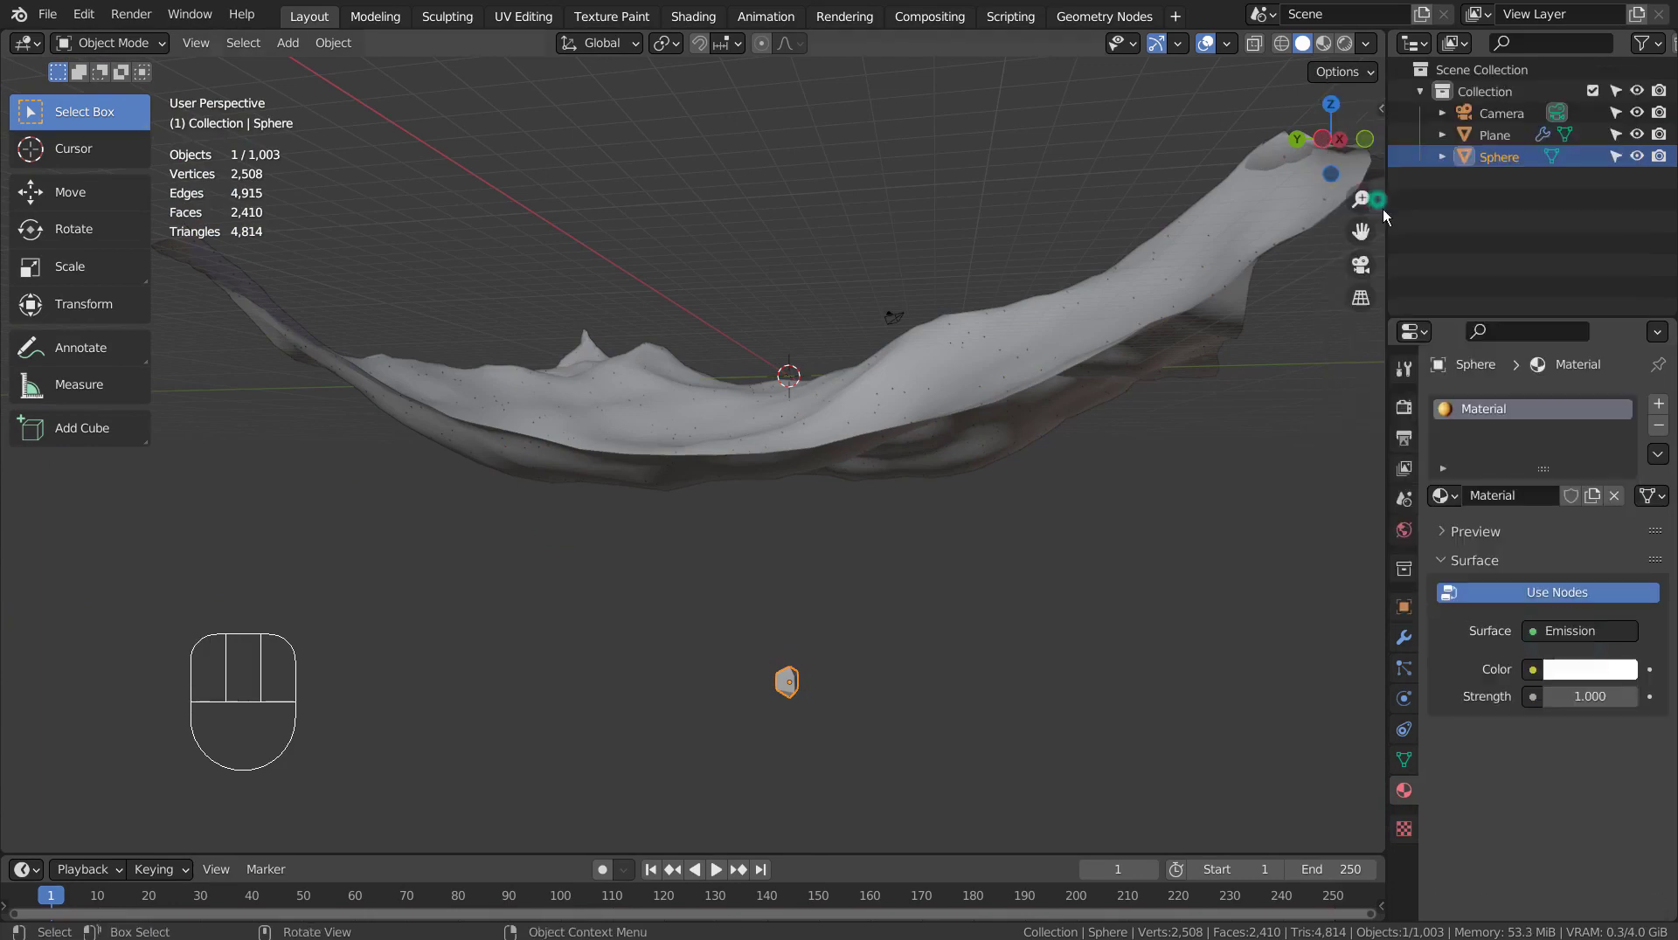
click(1569, 670)
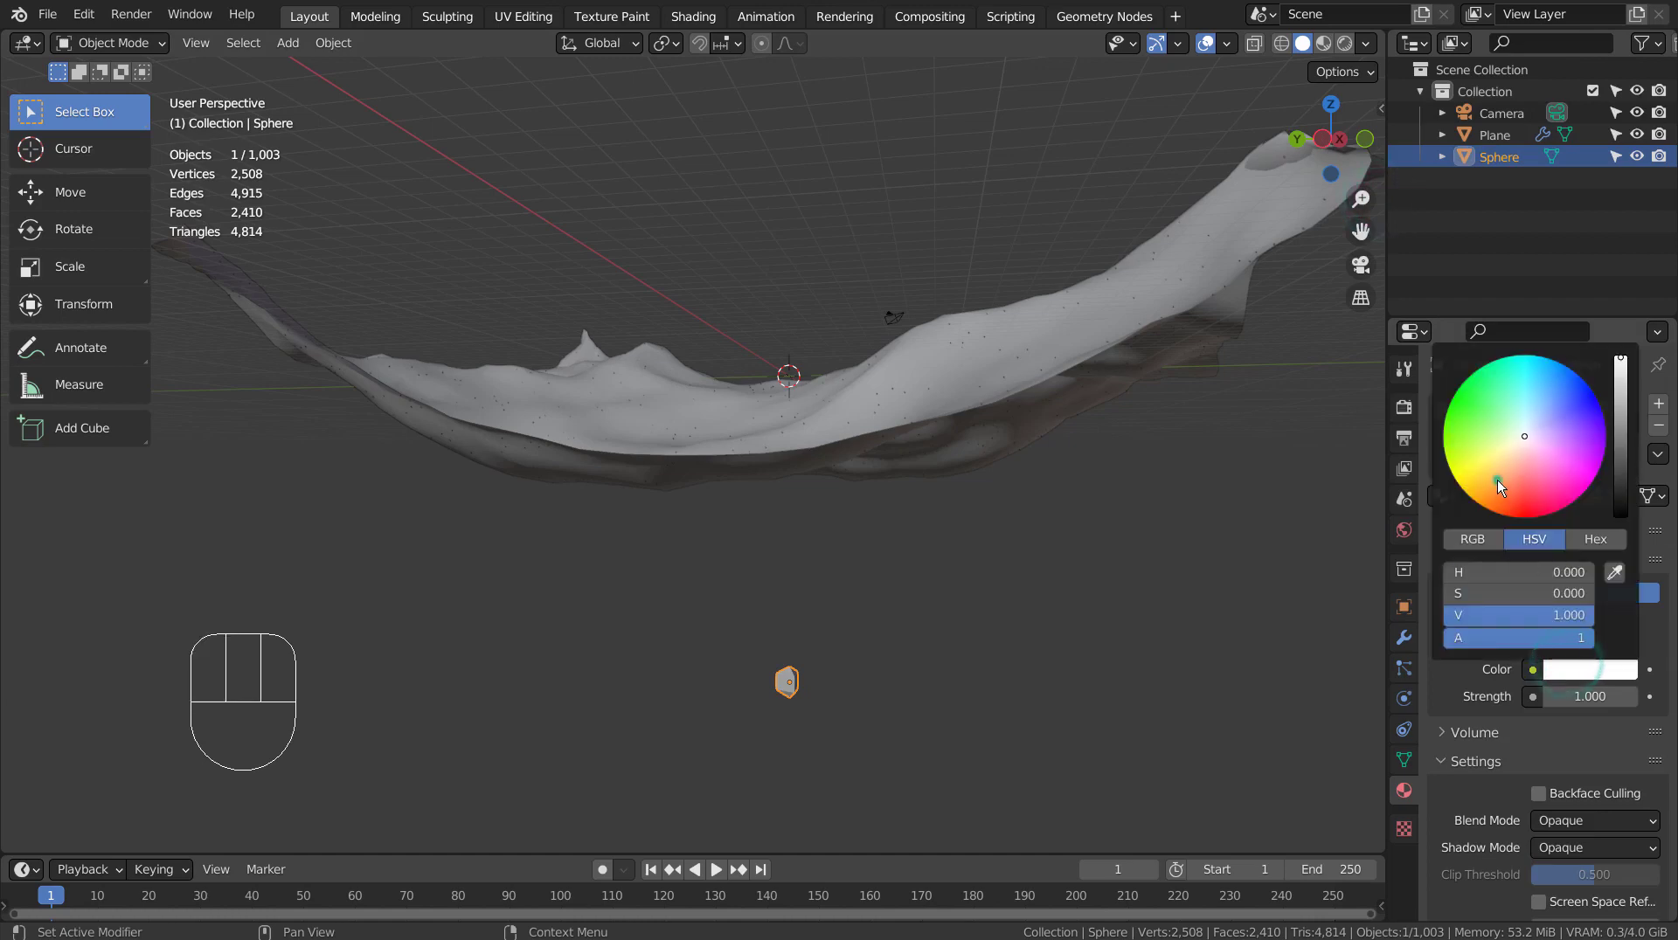
click(1498, 484)
drag(1575, 696, 1582, 696)
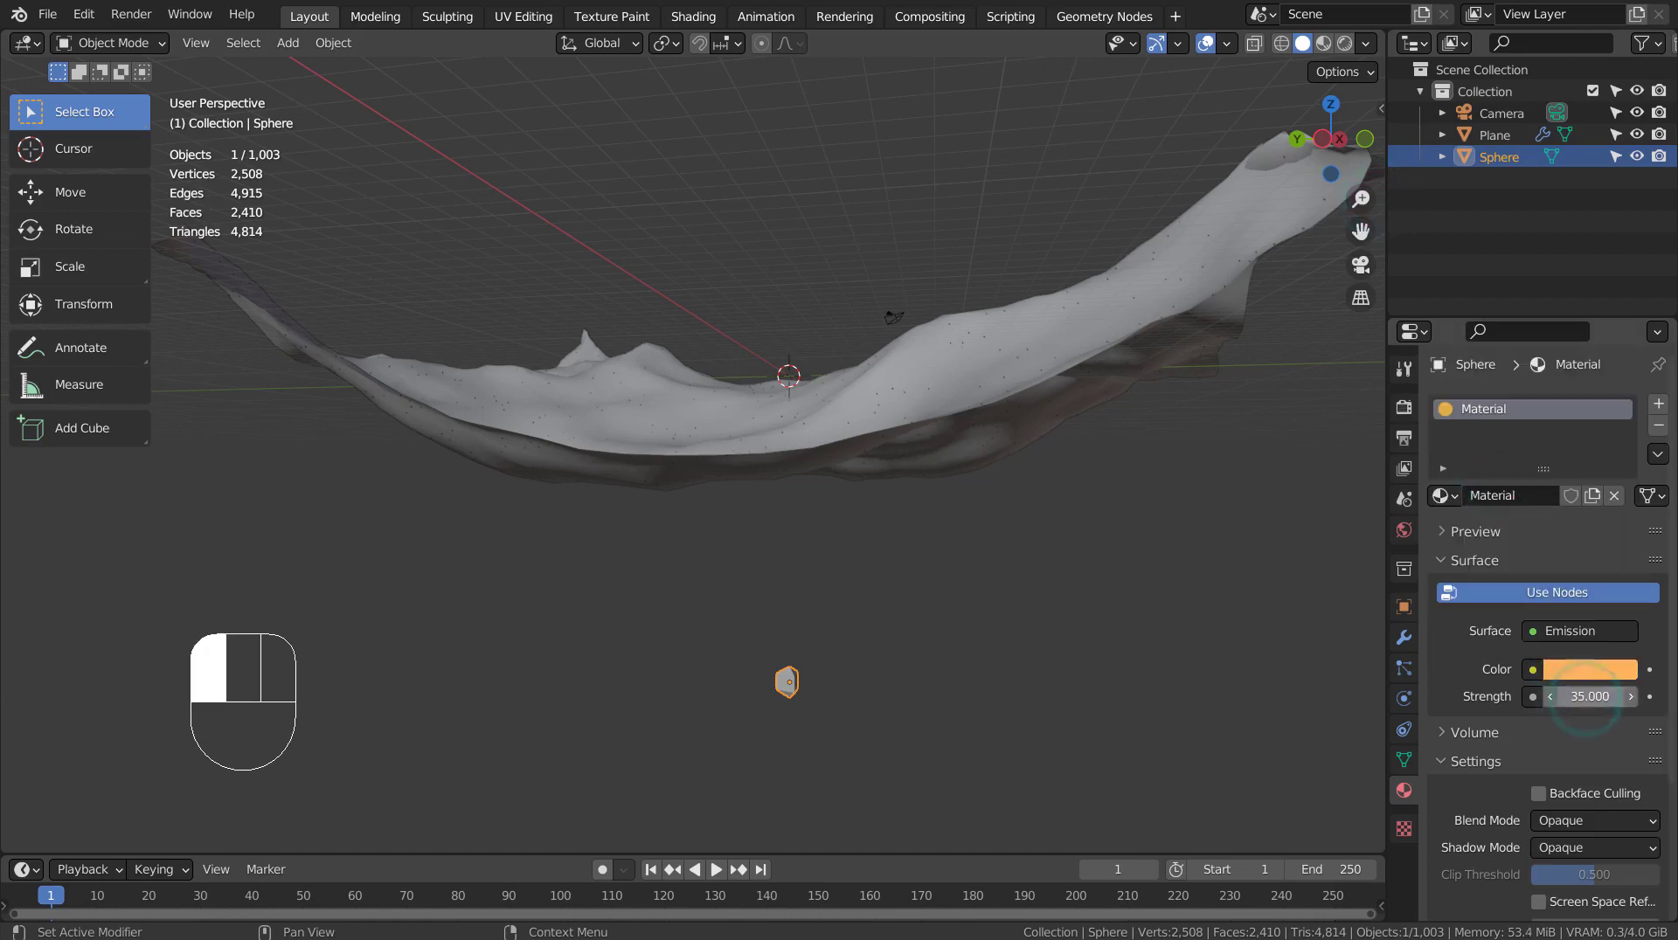
click(1323, 44)
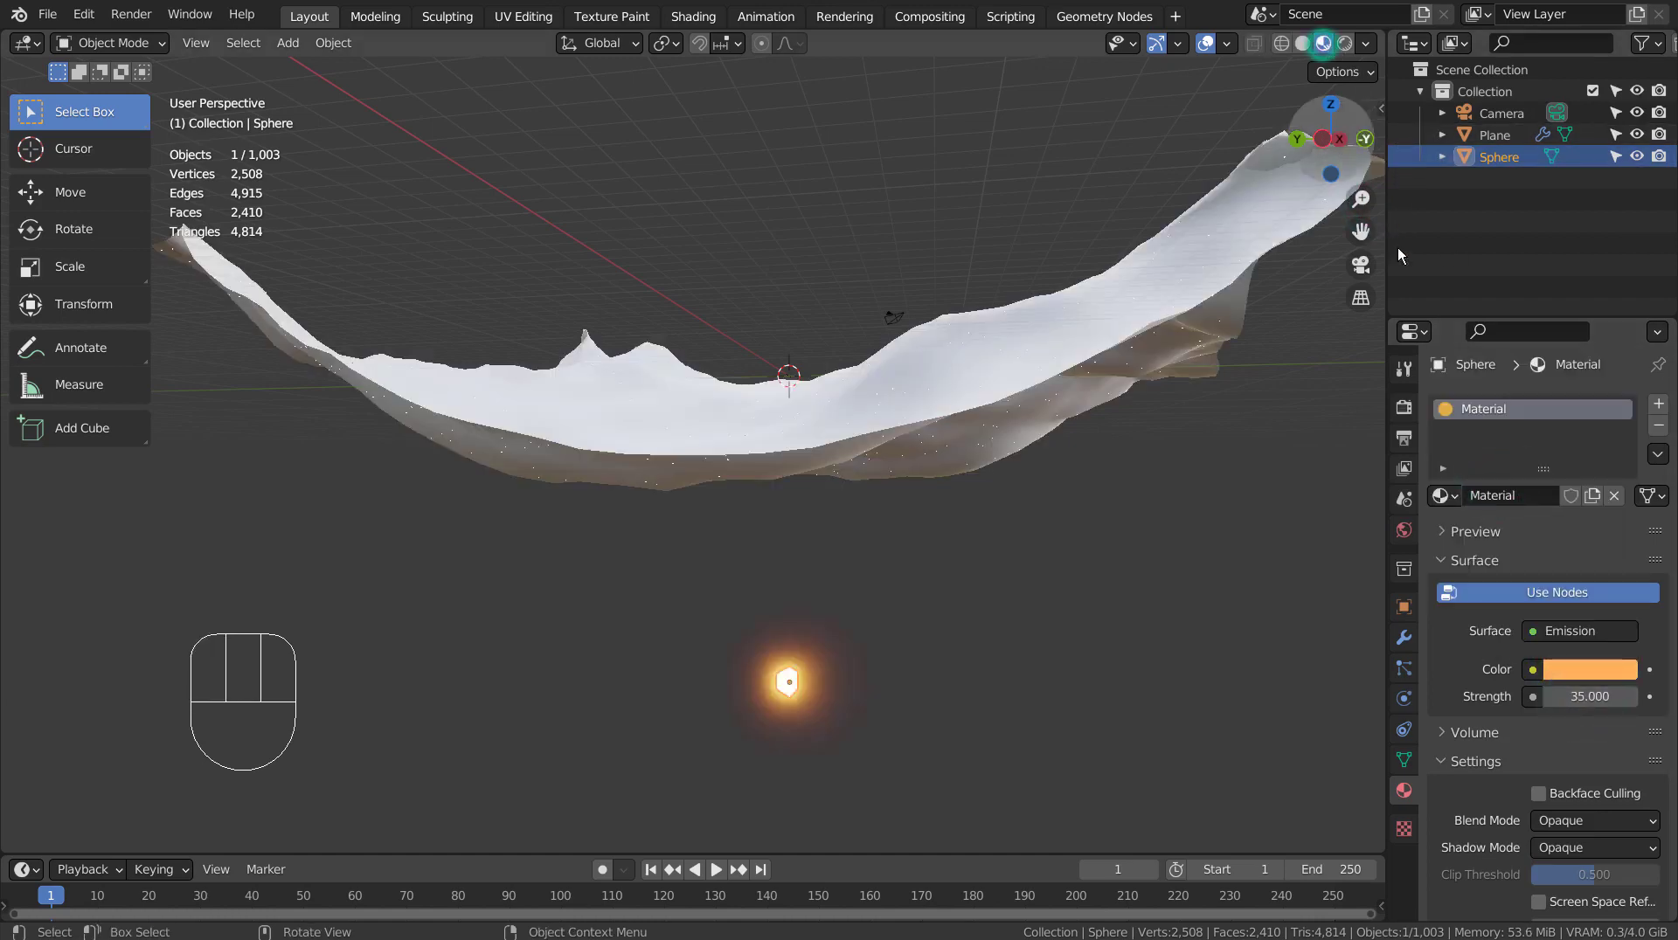
click(1409, 408)
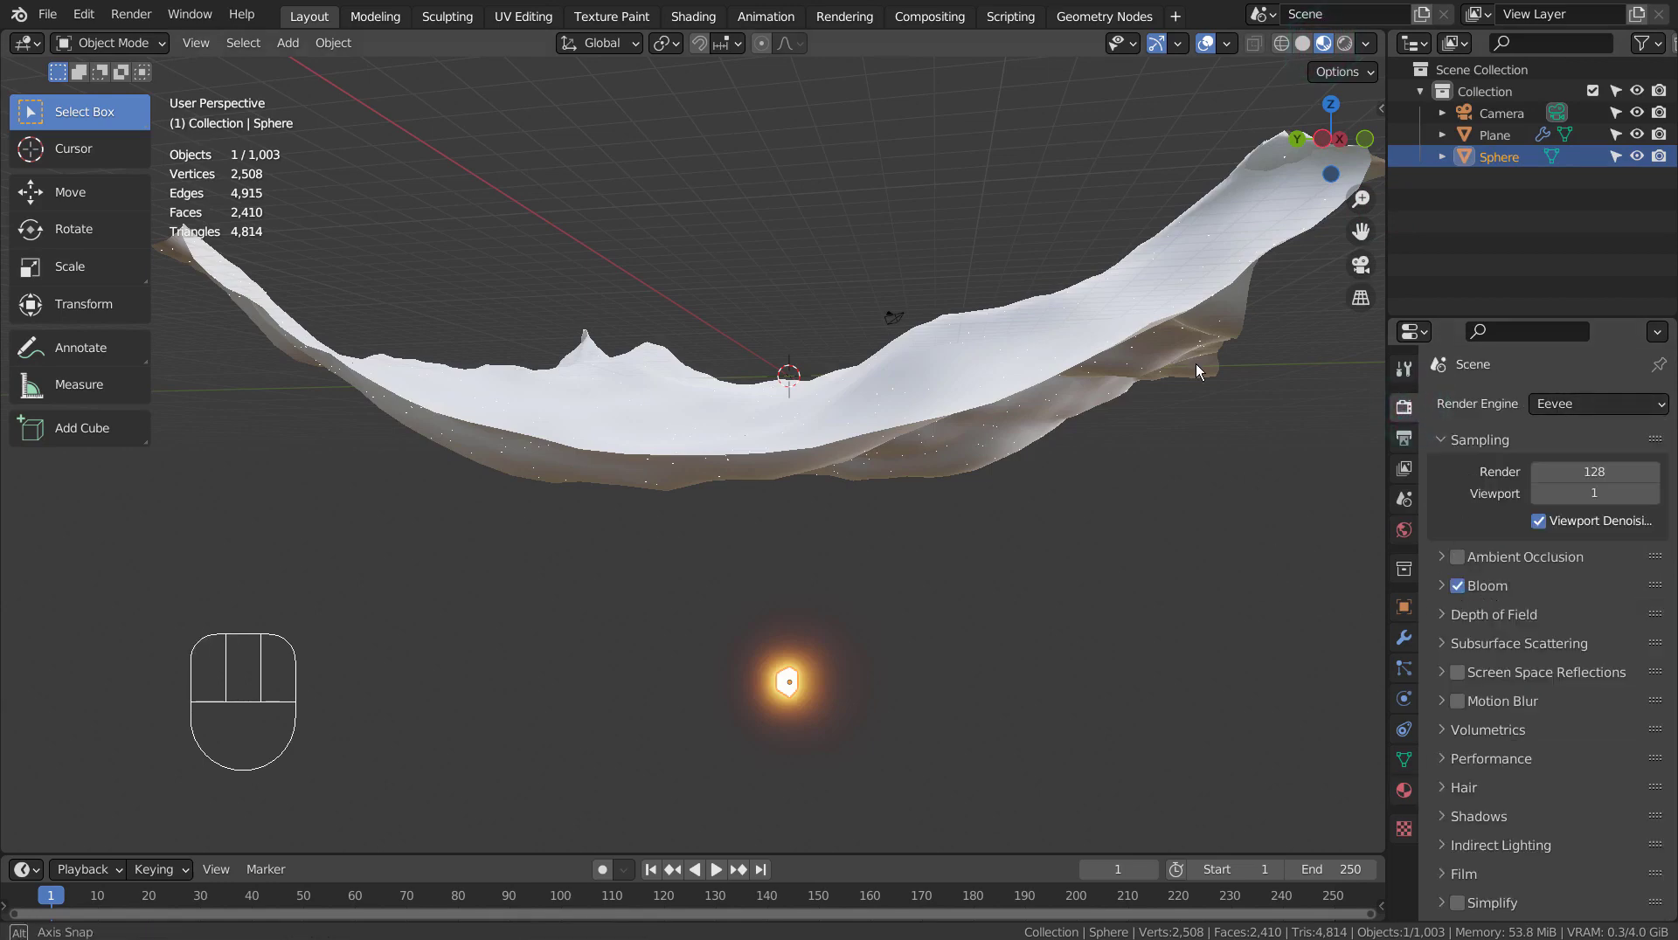
Create a new material on the plane with a black base colour
middle_drag(1195, 365, 1005, 437)
scroll(1072, 409, up, 3)
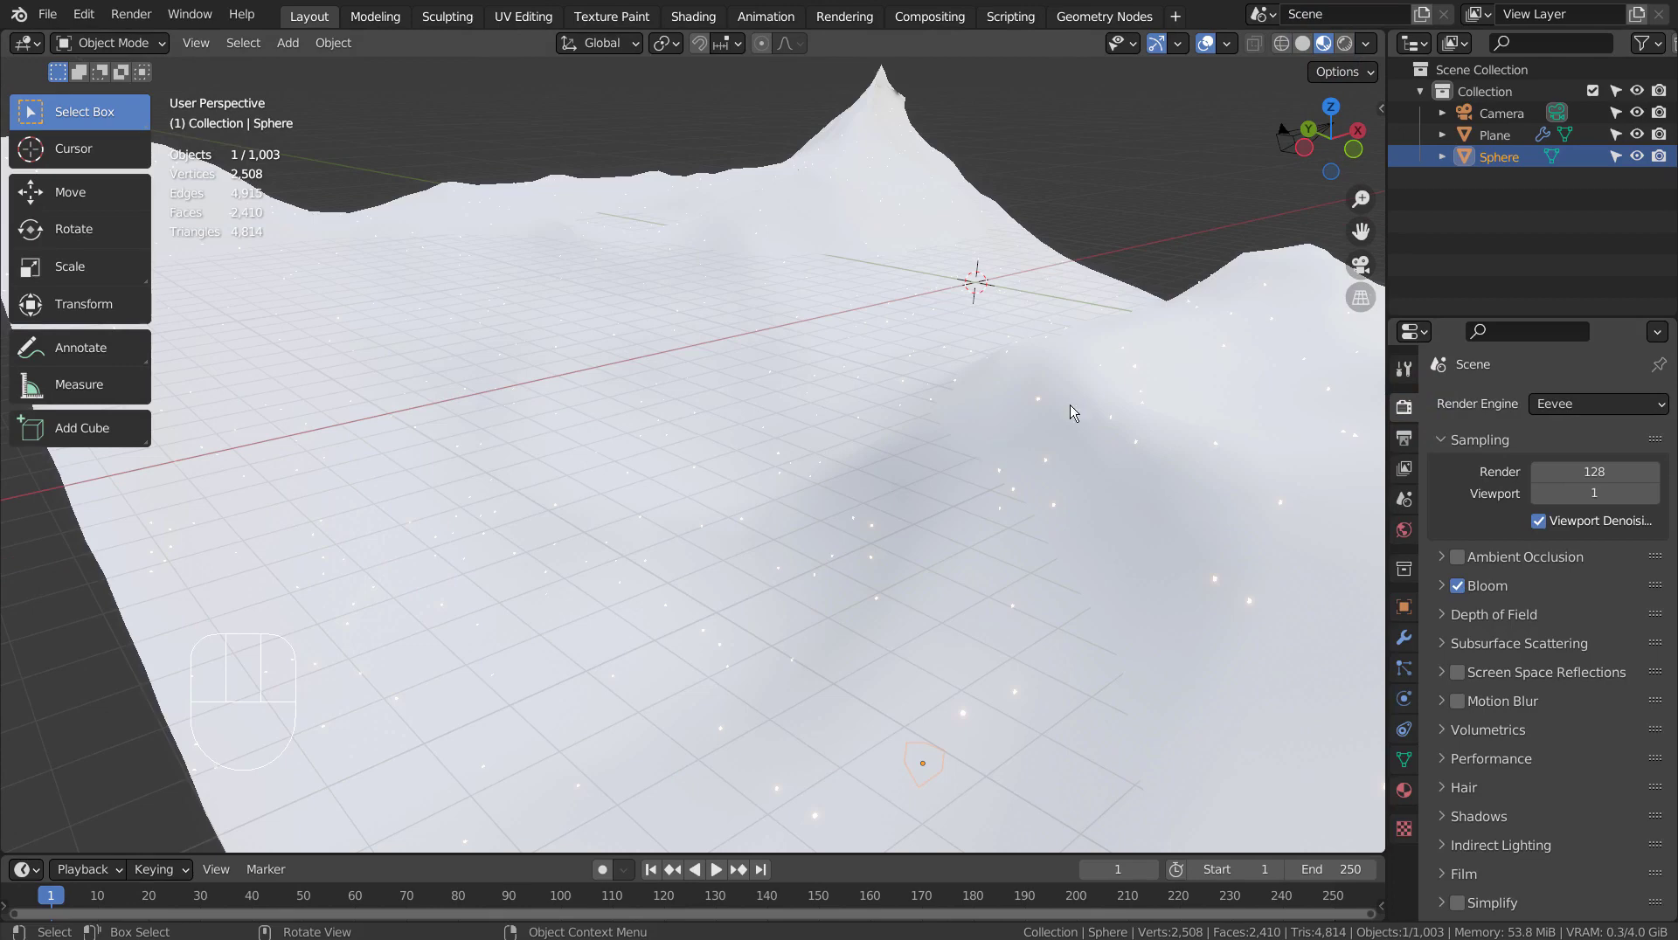
click(1179, 387)
click(1404, 790)
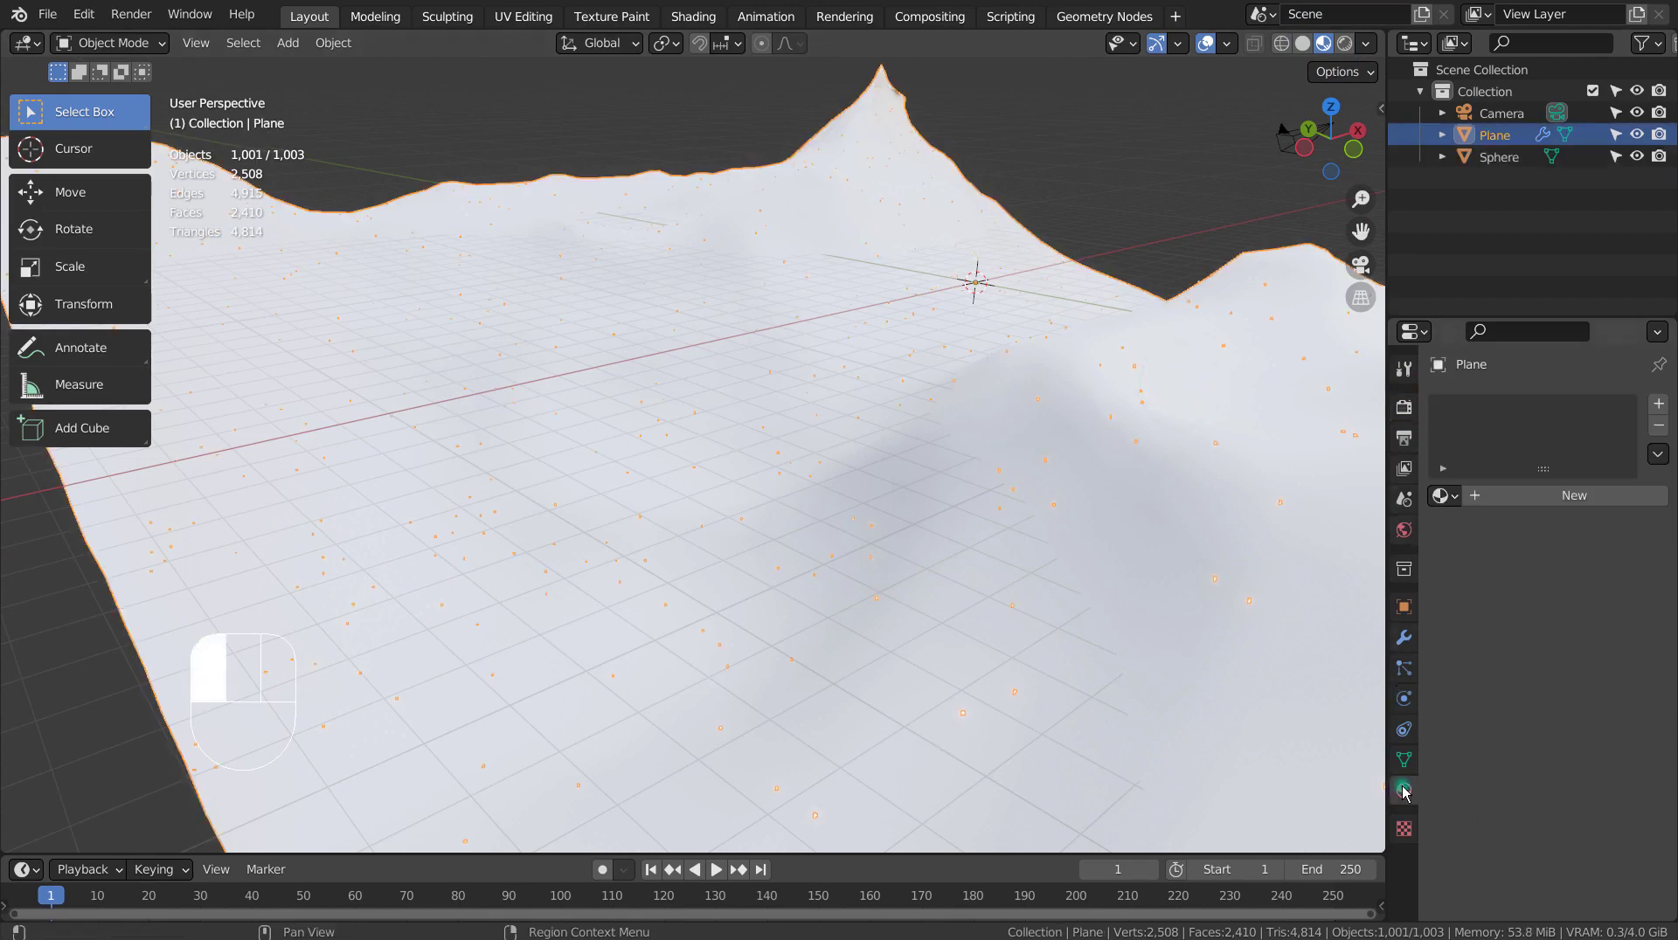
click(1566, 499)
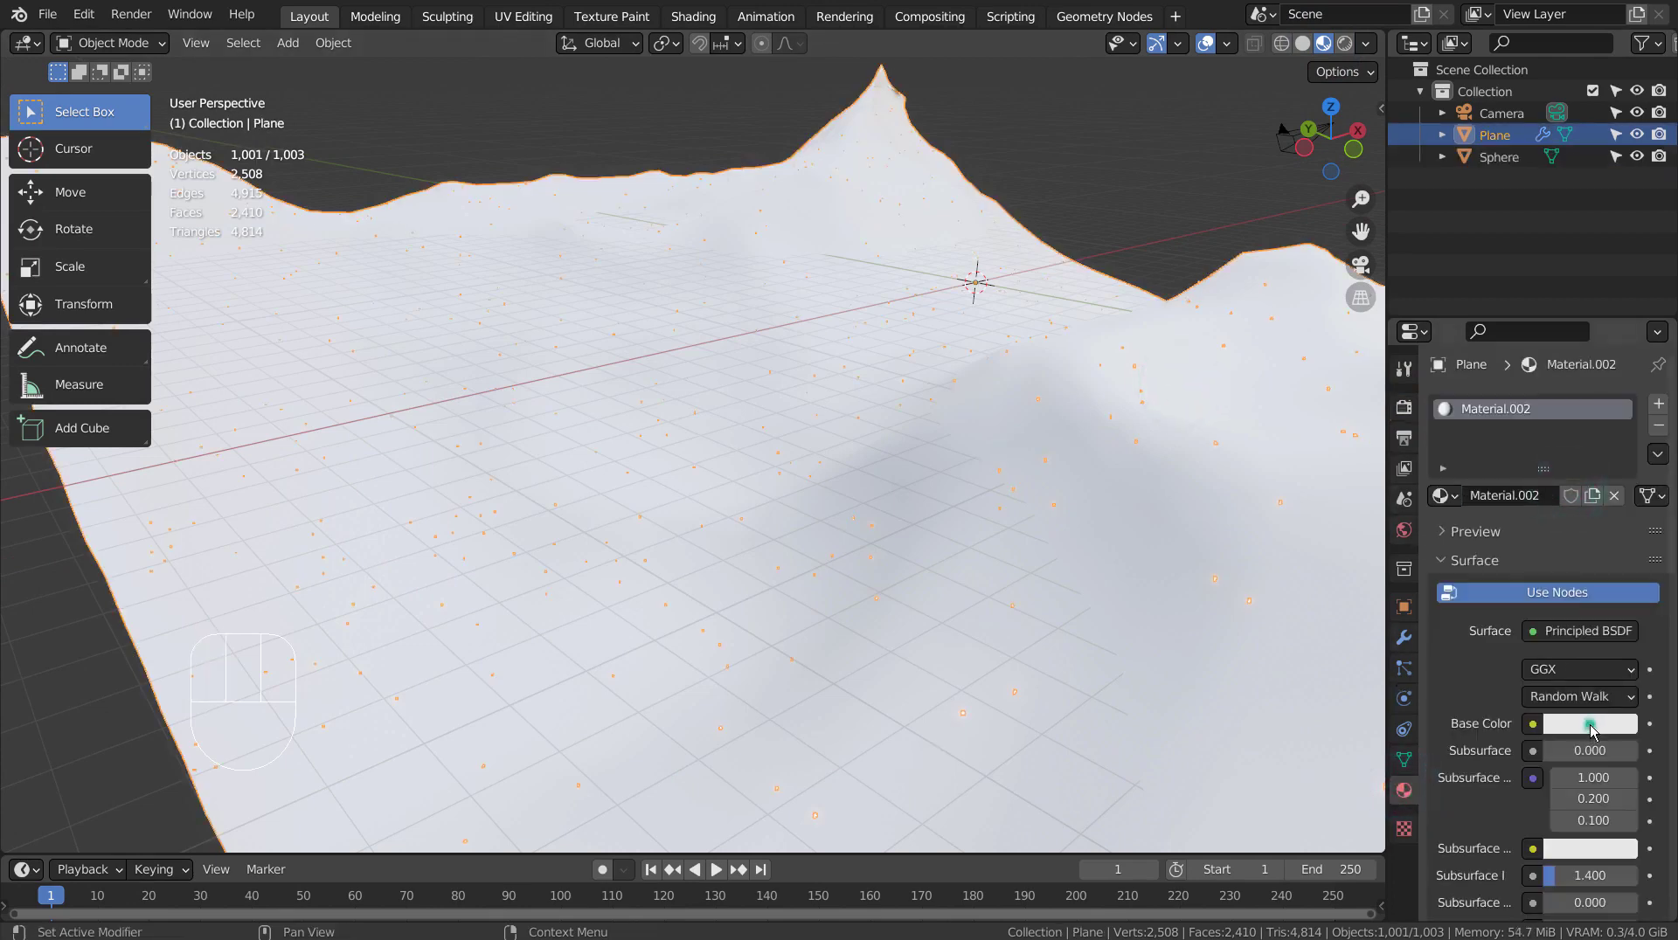
click(1589, 726)
drag(1630, 527, 1625, 579)
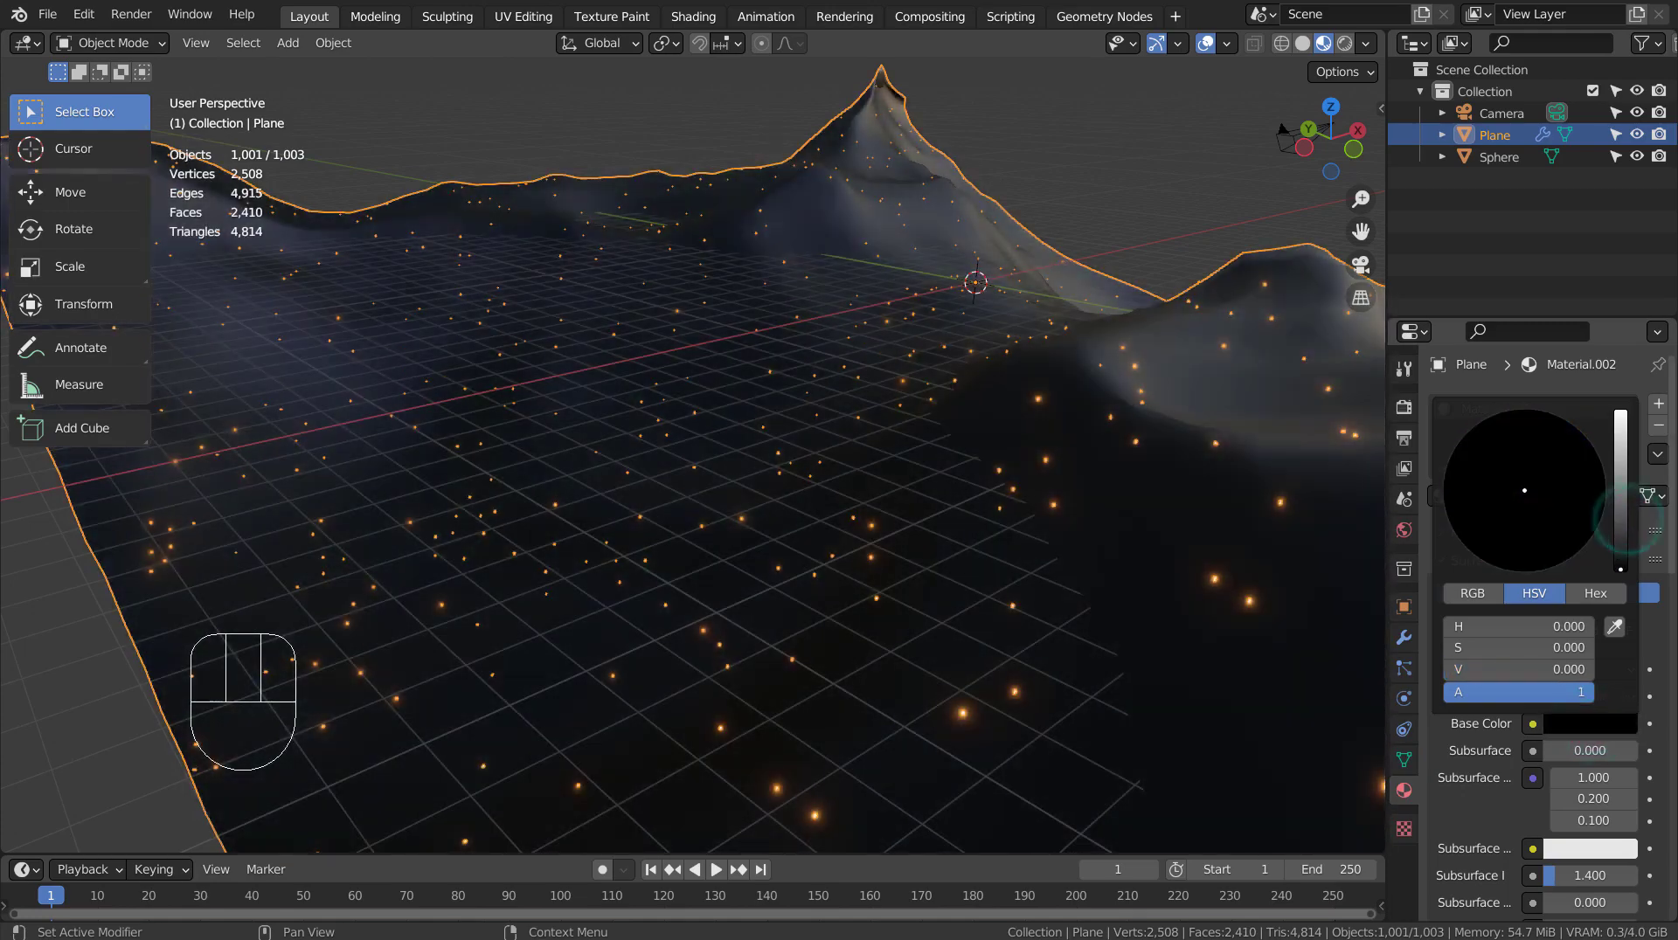
Try a Transparent BSDF surface on the plane, then revert to Principled BSDF
click(1178, 229)
middle_drag(1215, 499, 874, 490)
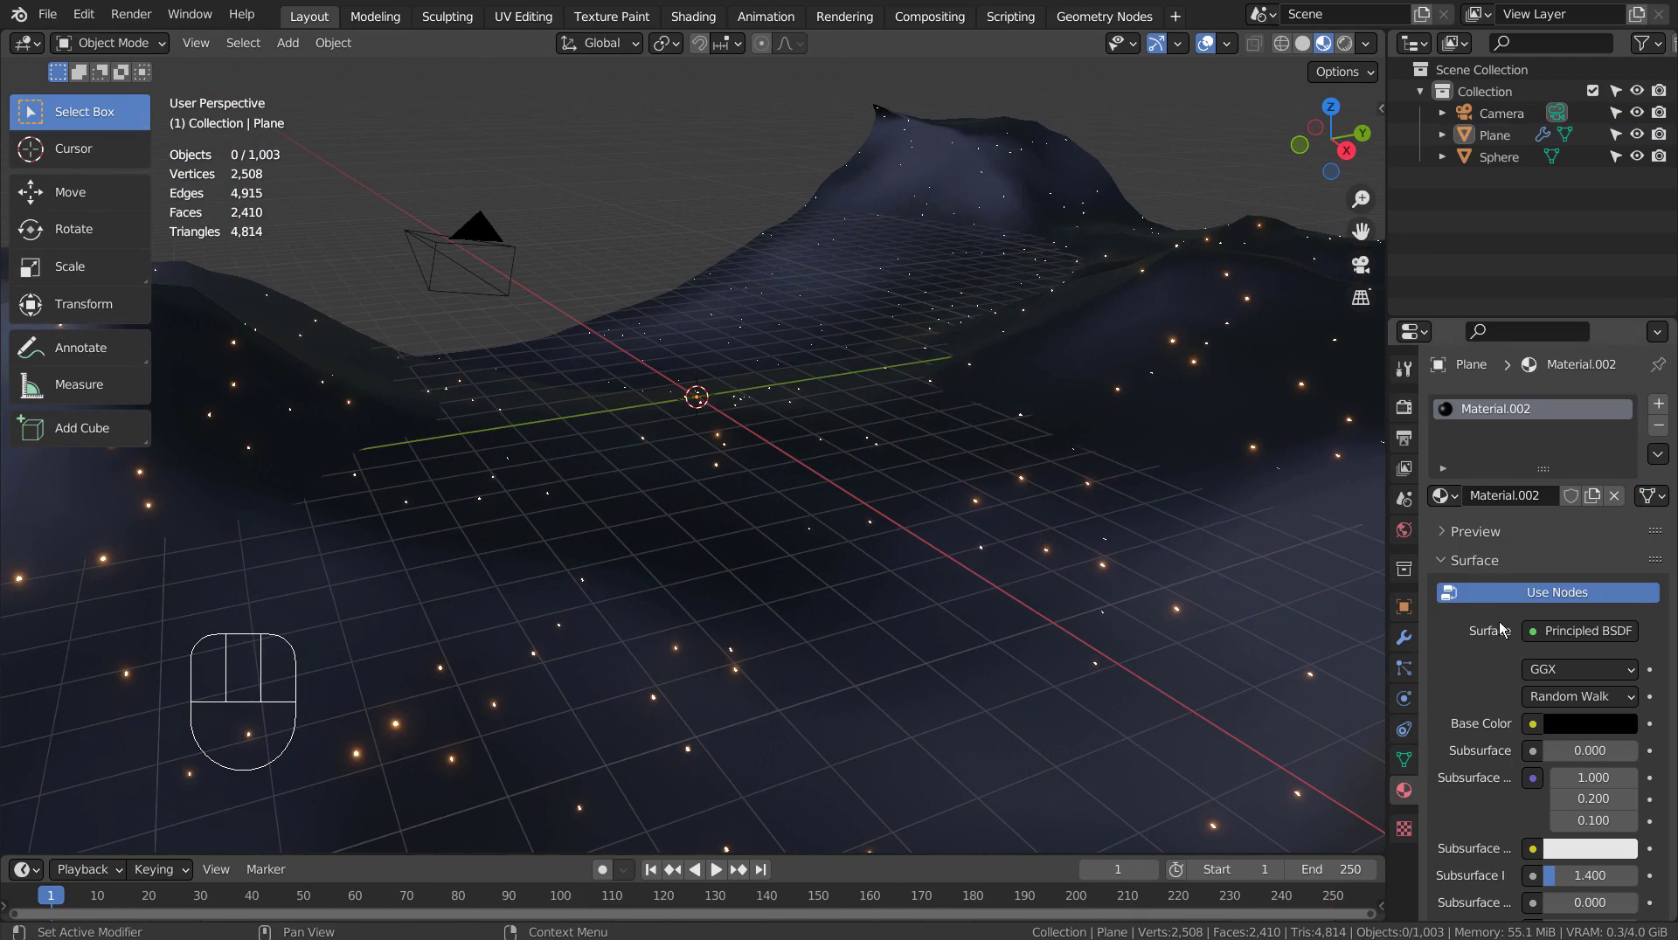
click(1556, 644)
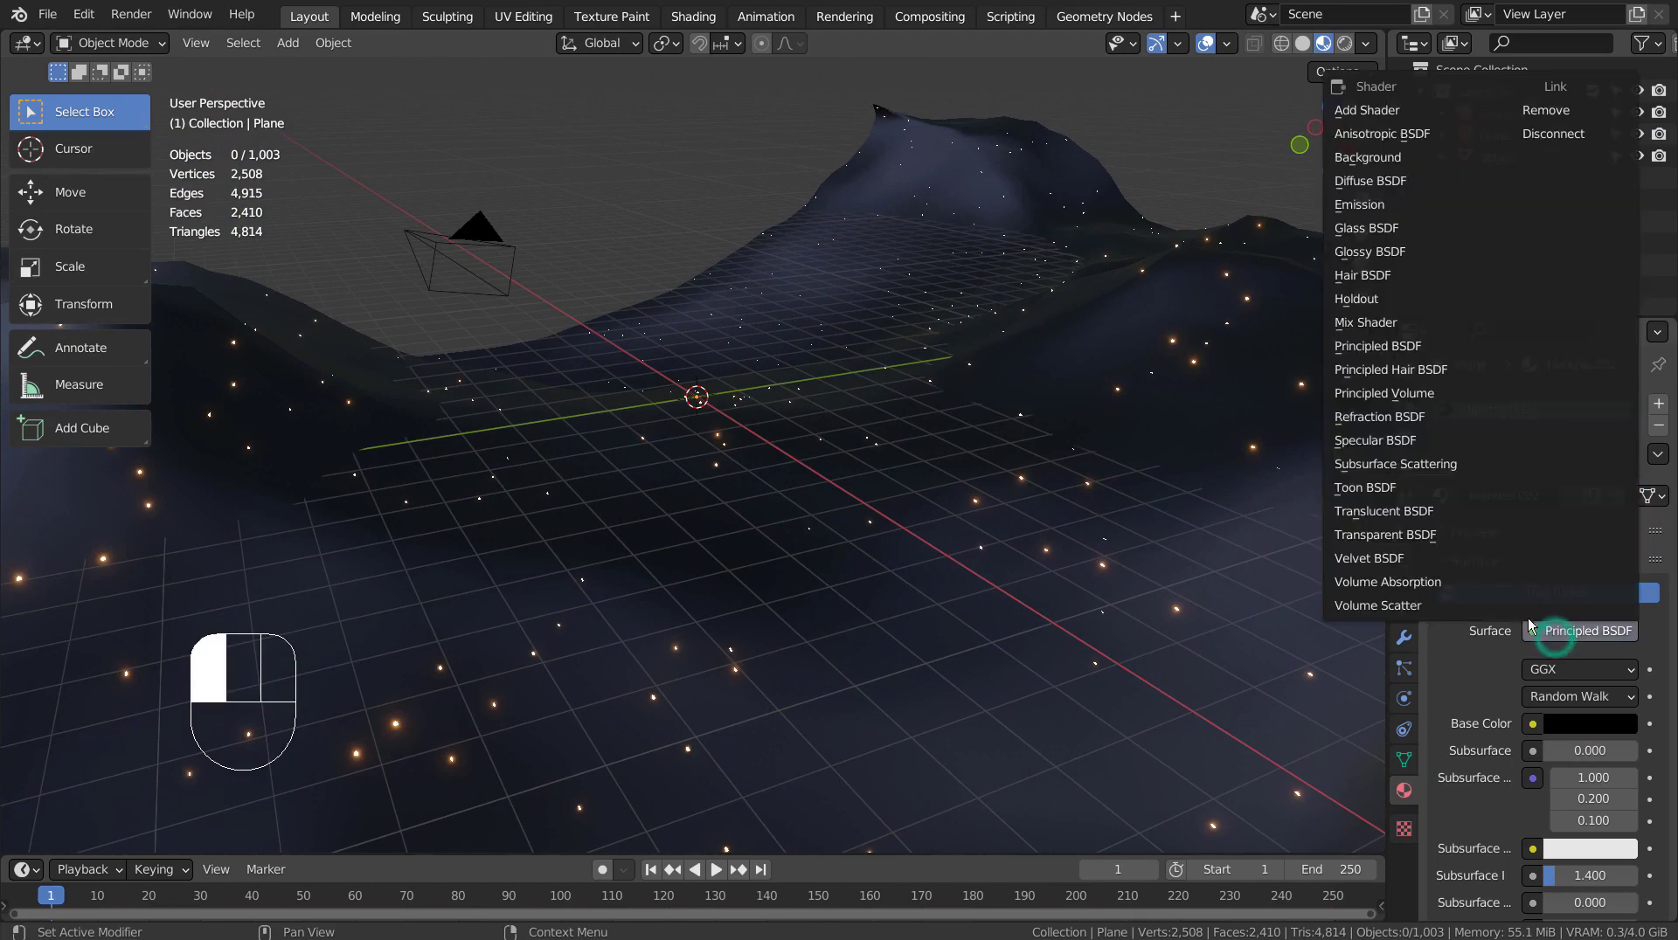
click(1433, 533)
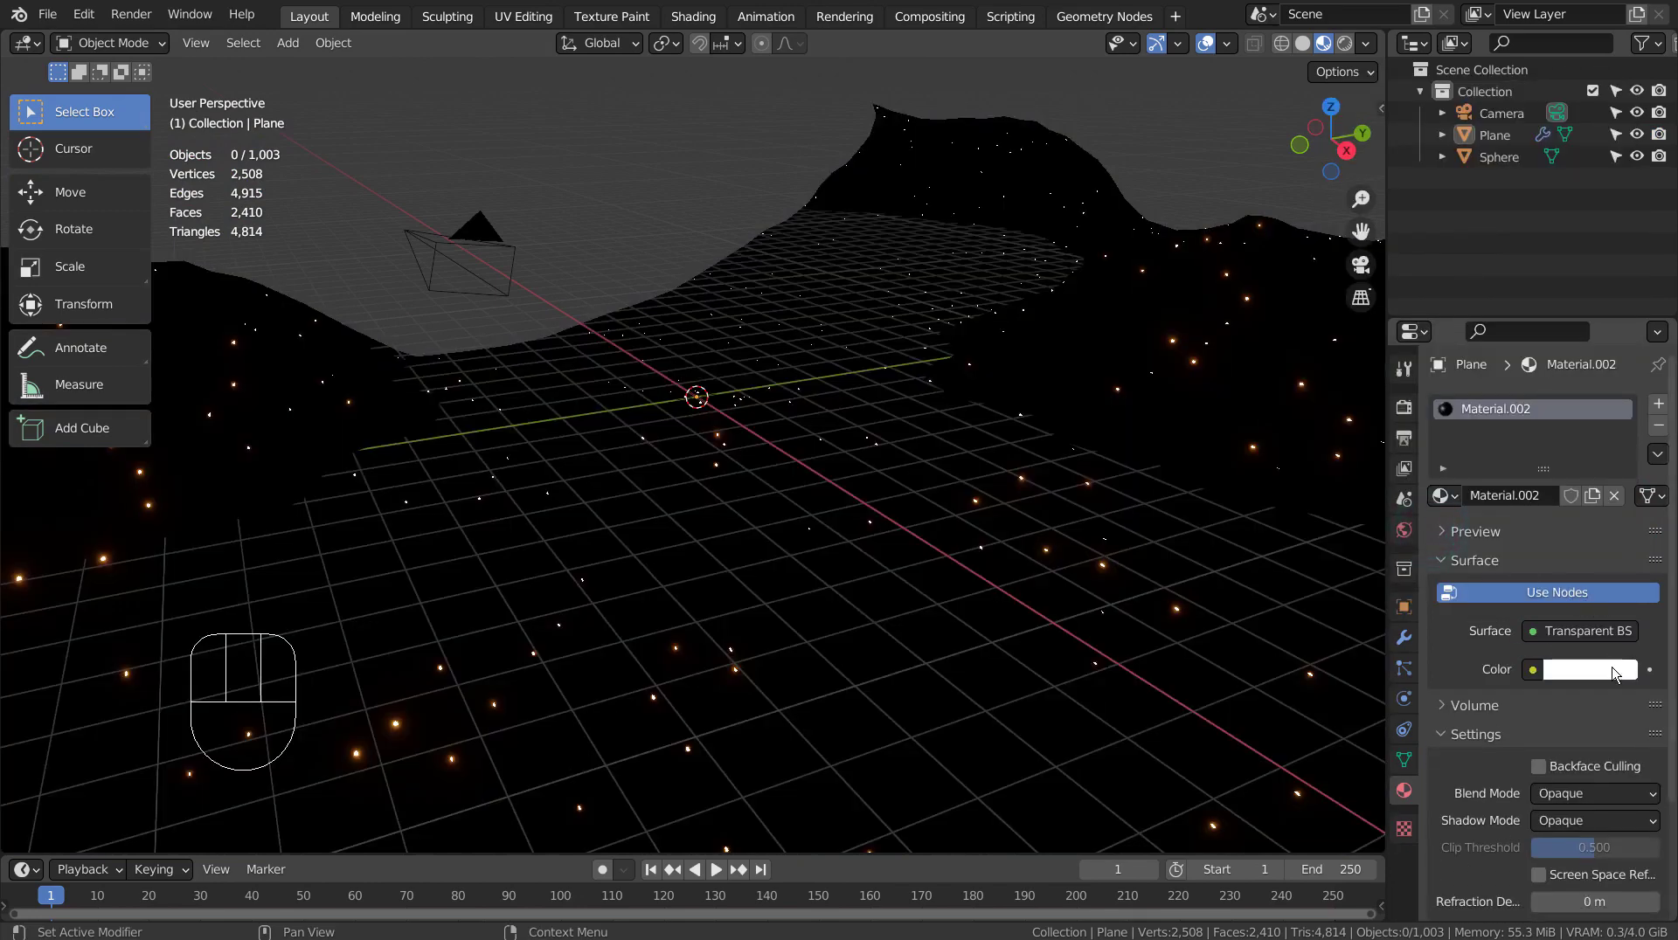
click(1537, 632)
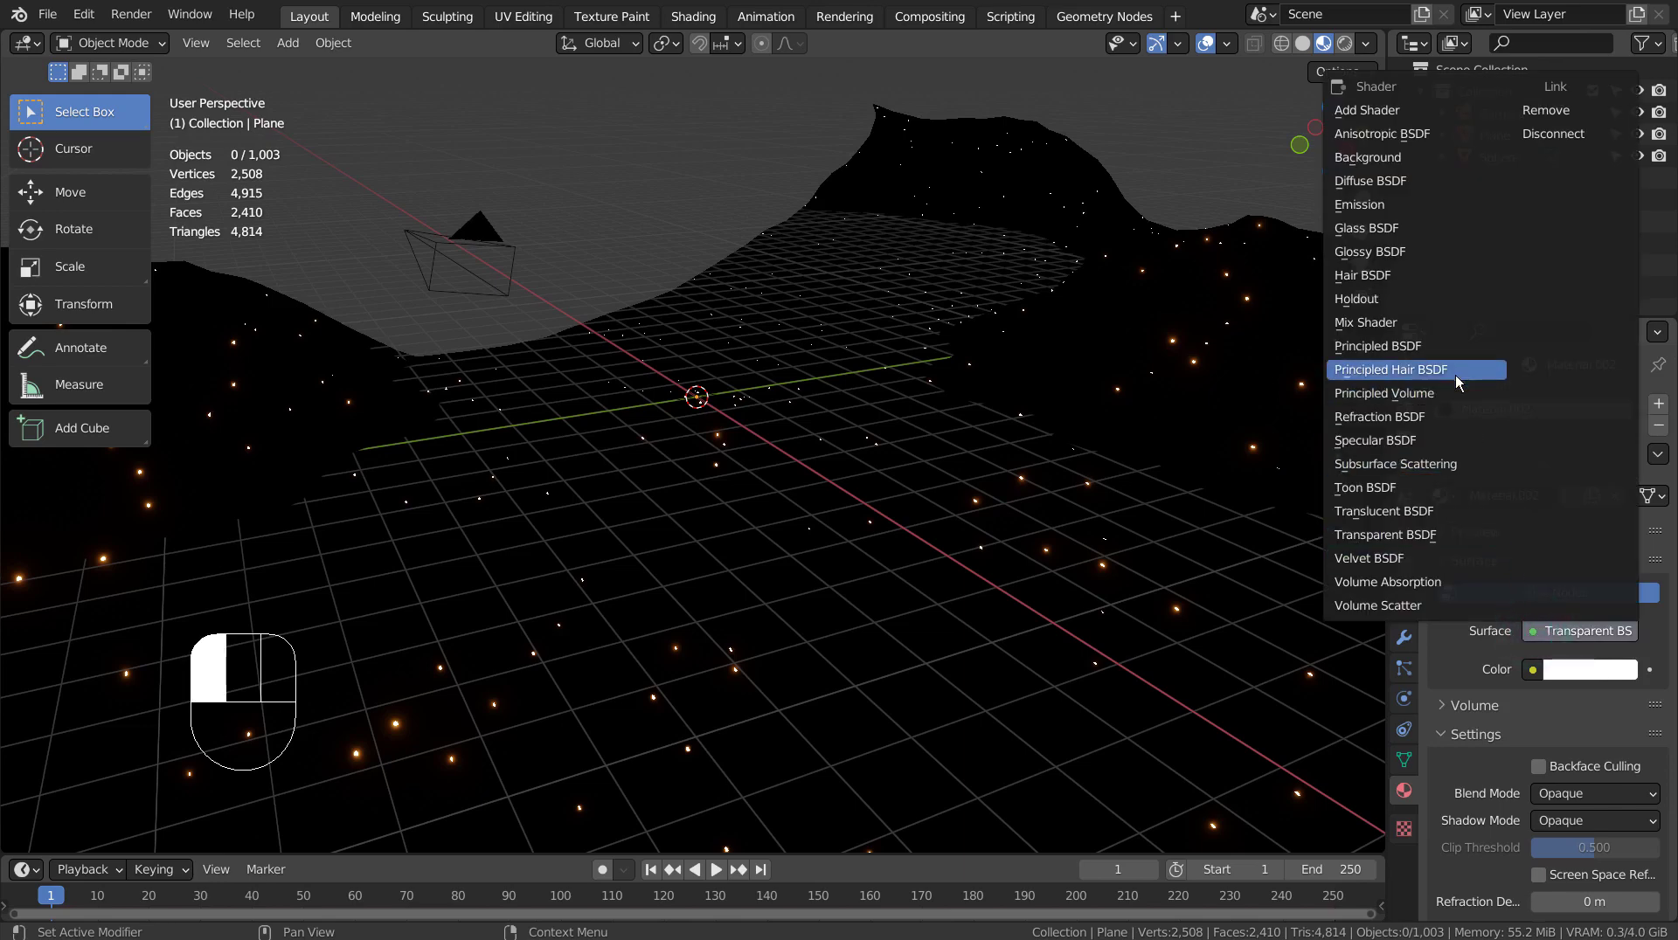
click(1453, 346)
Set the plane material's Blend Mode to Alpha Blend and Alpha to 0.000
scroll(1529, 560, down, 20)
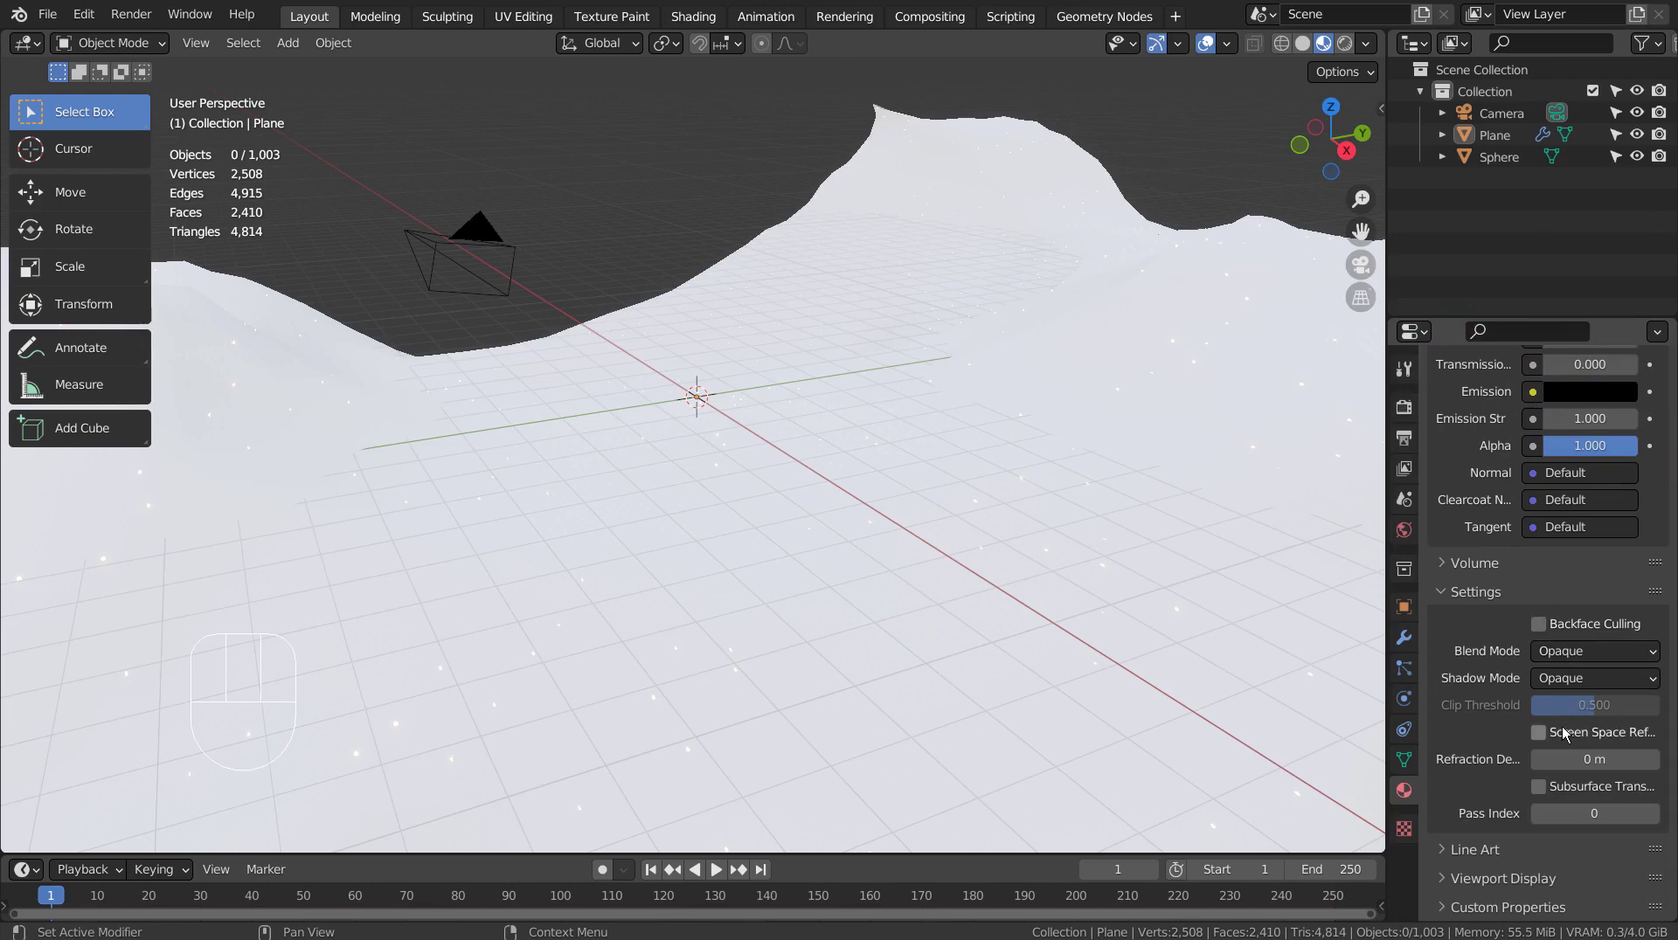
click(1578, 654)
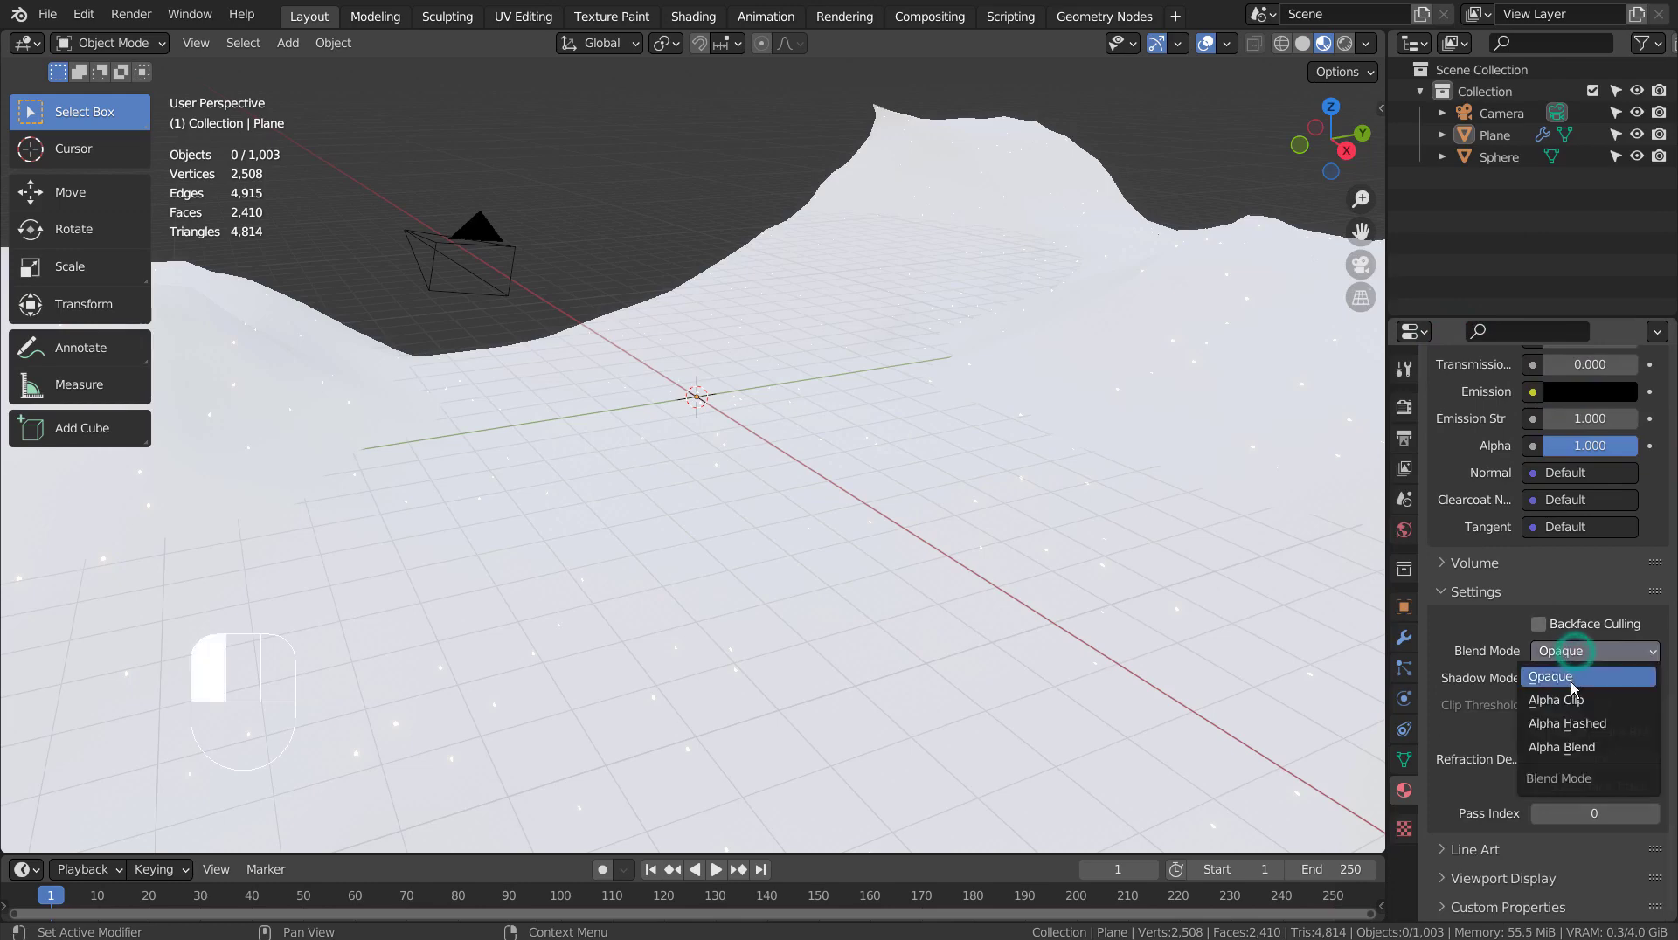
click(1571, 741)
drag(1621, 446, 1547, 446)
middle_drag(734, 515, 912, 676)
Enlarge the plane's instanced particle spheres to render scale 0.030
click(894, 551)
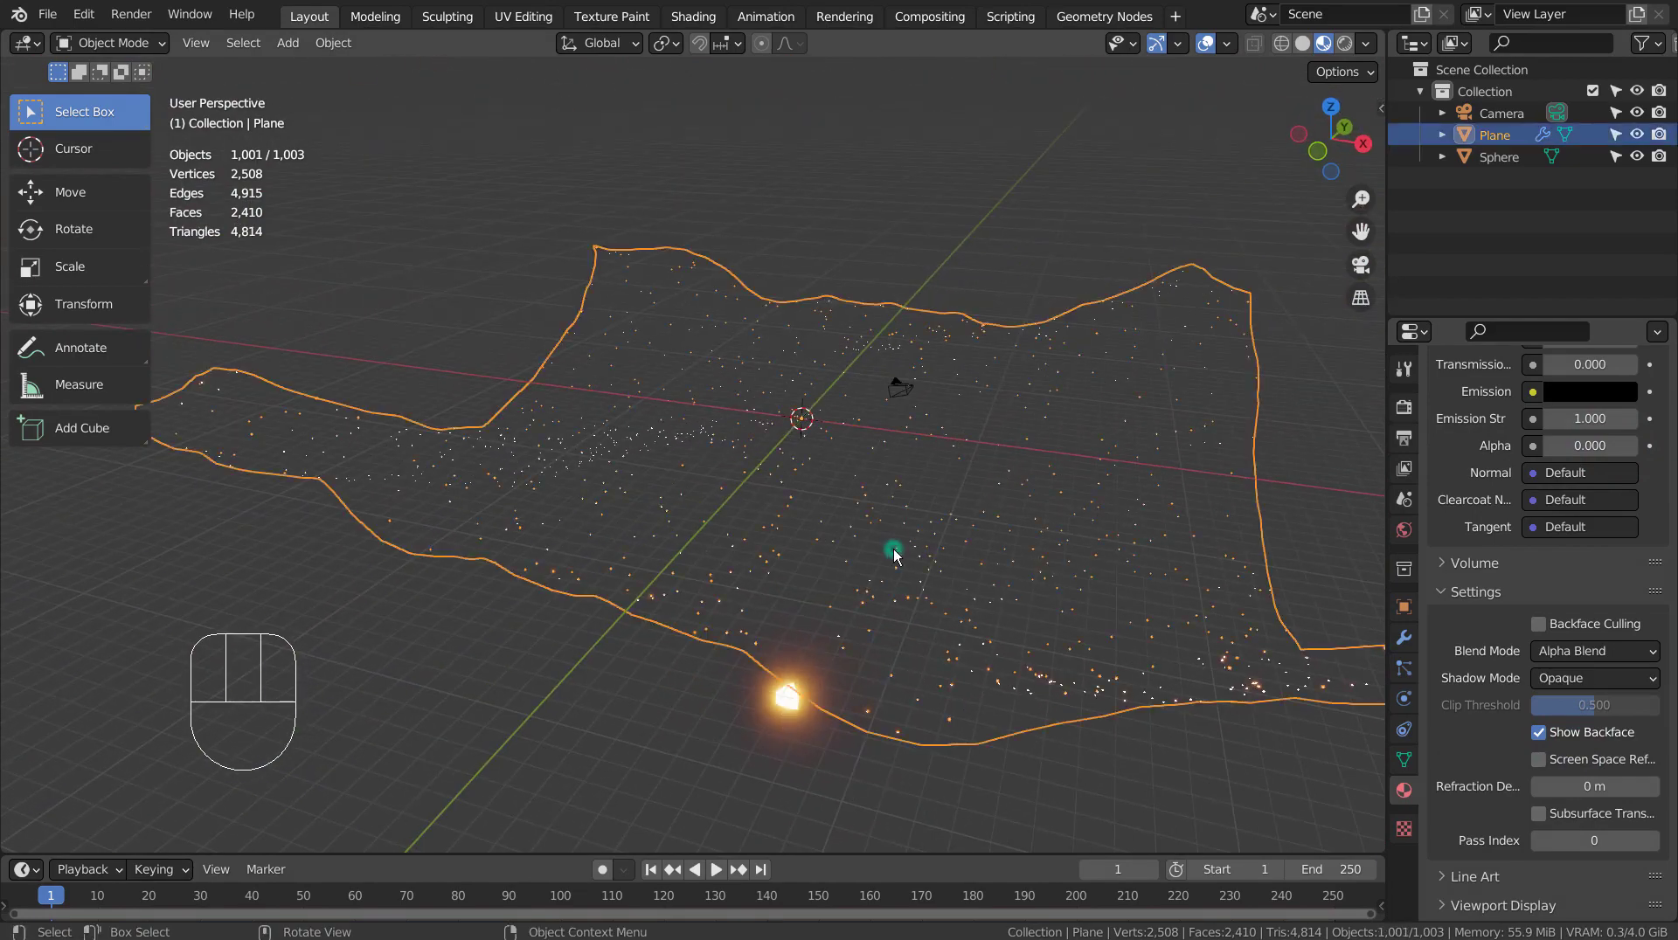
click(1403, 669)
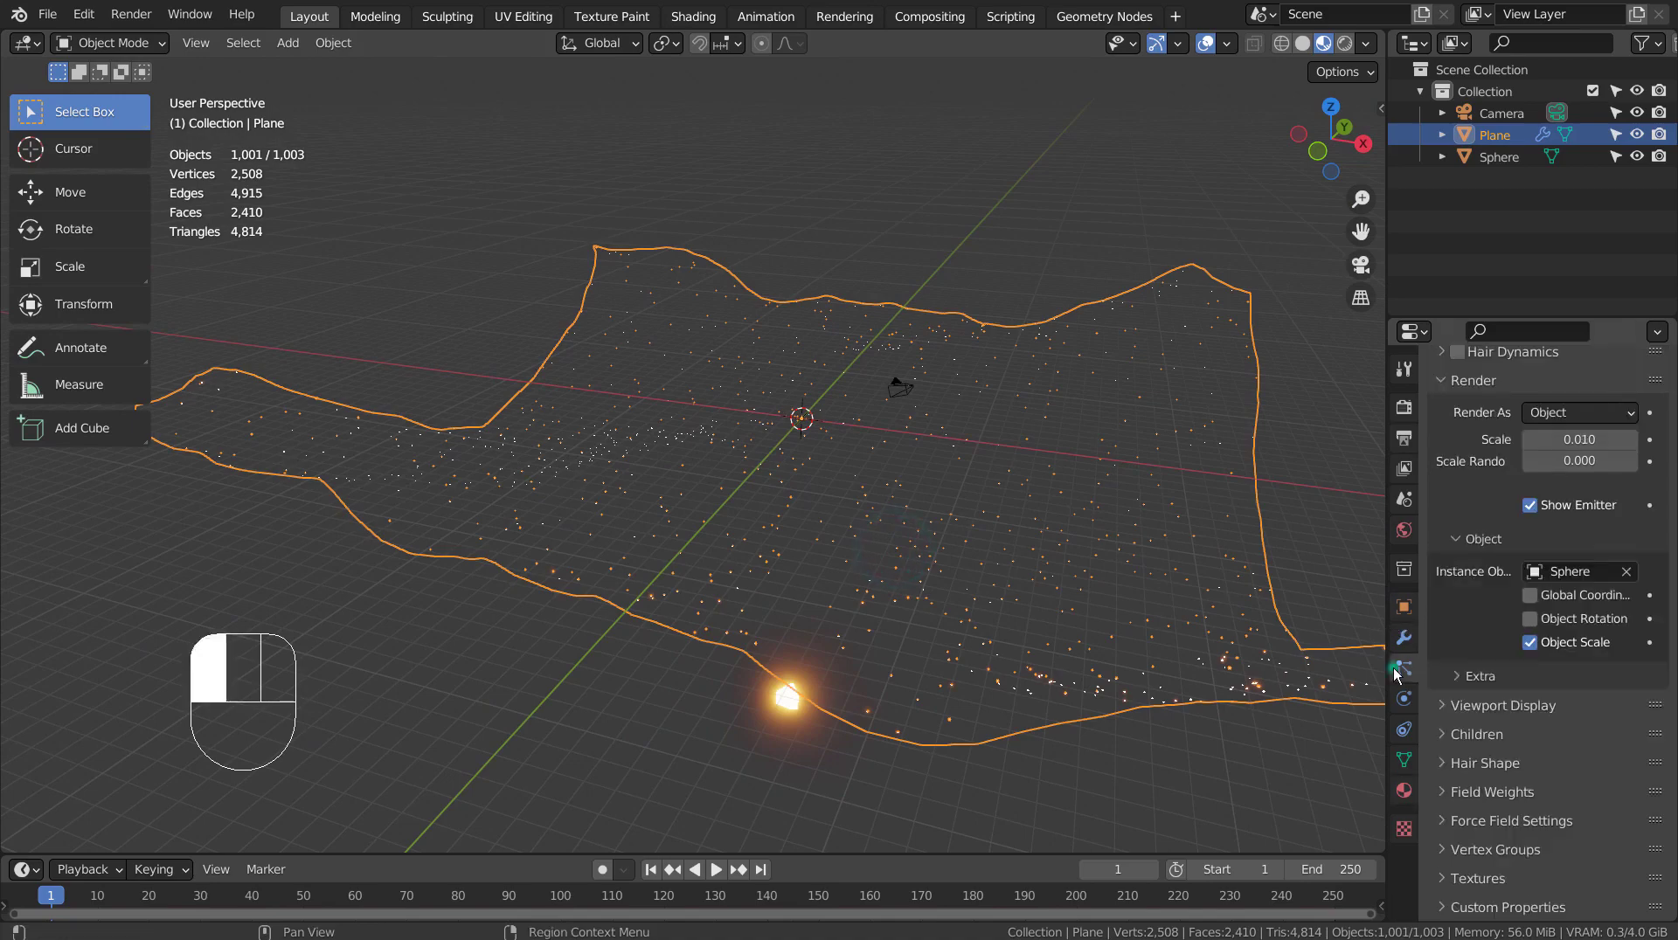
scroll(1538, 660, up, 5)
shift+drag(1573, 650, 1625, 649)
middle_drag(1227, 600, 1188, 621)
click(946, 569)
middle_drag(891, 729, 809, 713)
Add a Shrinkwrap modifier to the Sphere targeting the Plane
click(818, 687)
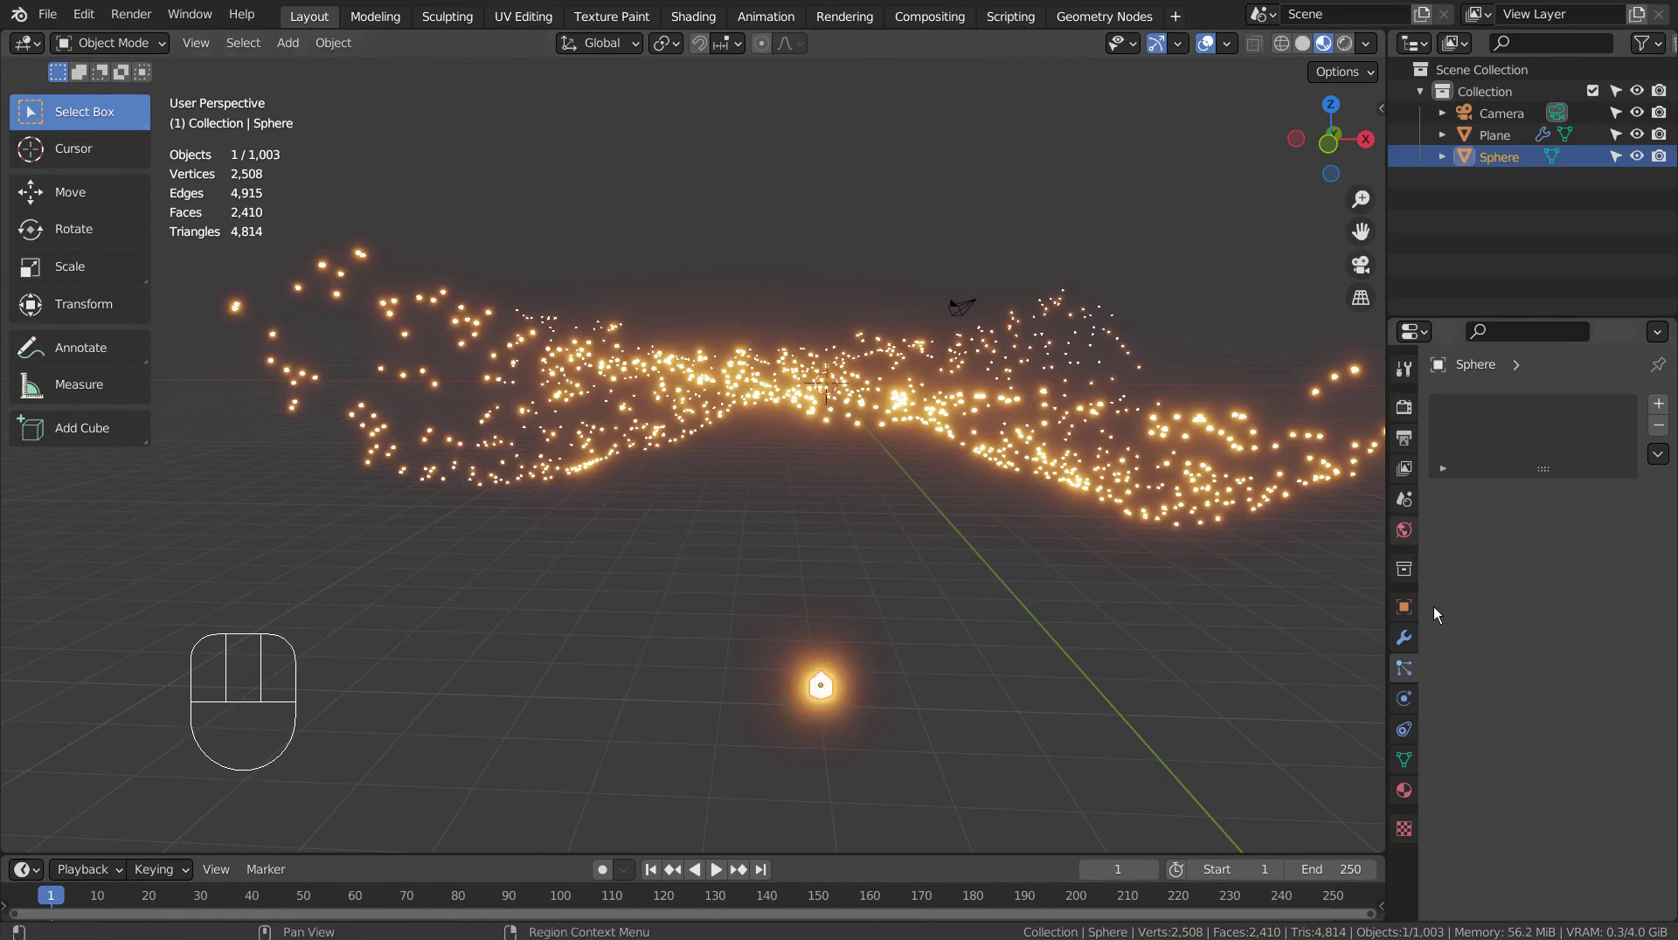
click(1404, 636)
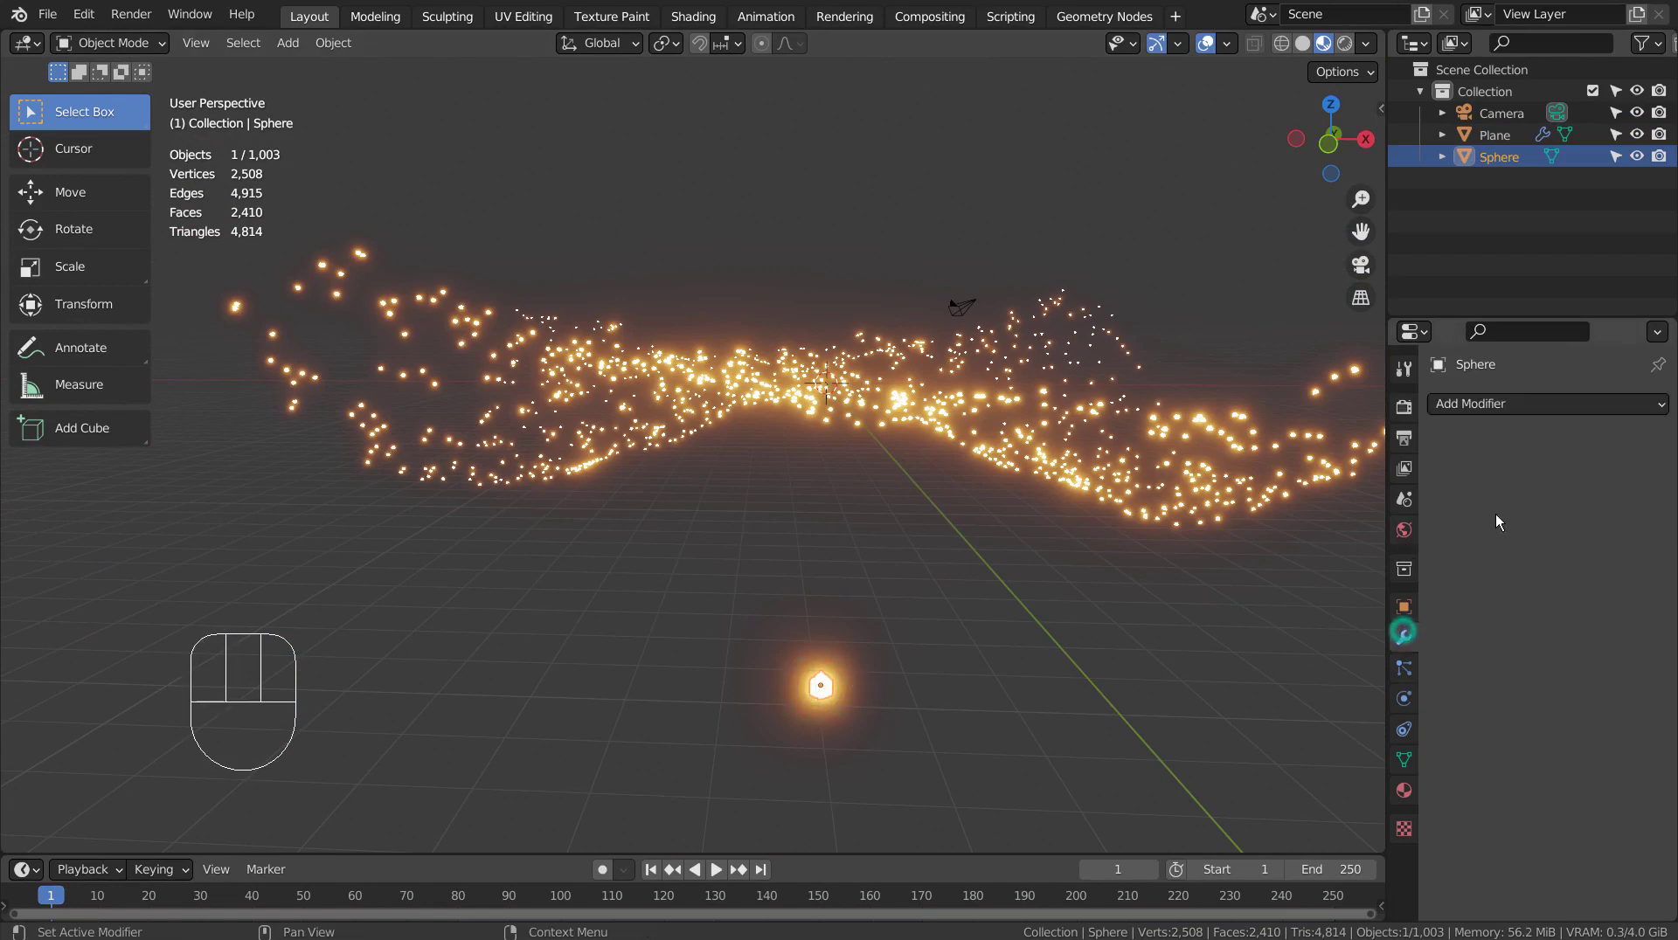
click(1556, 409)
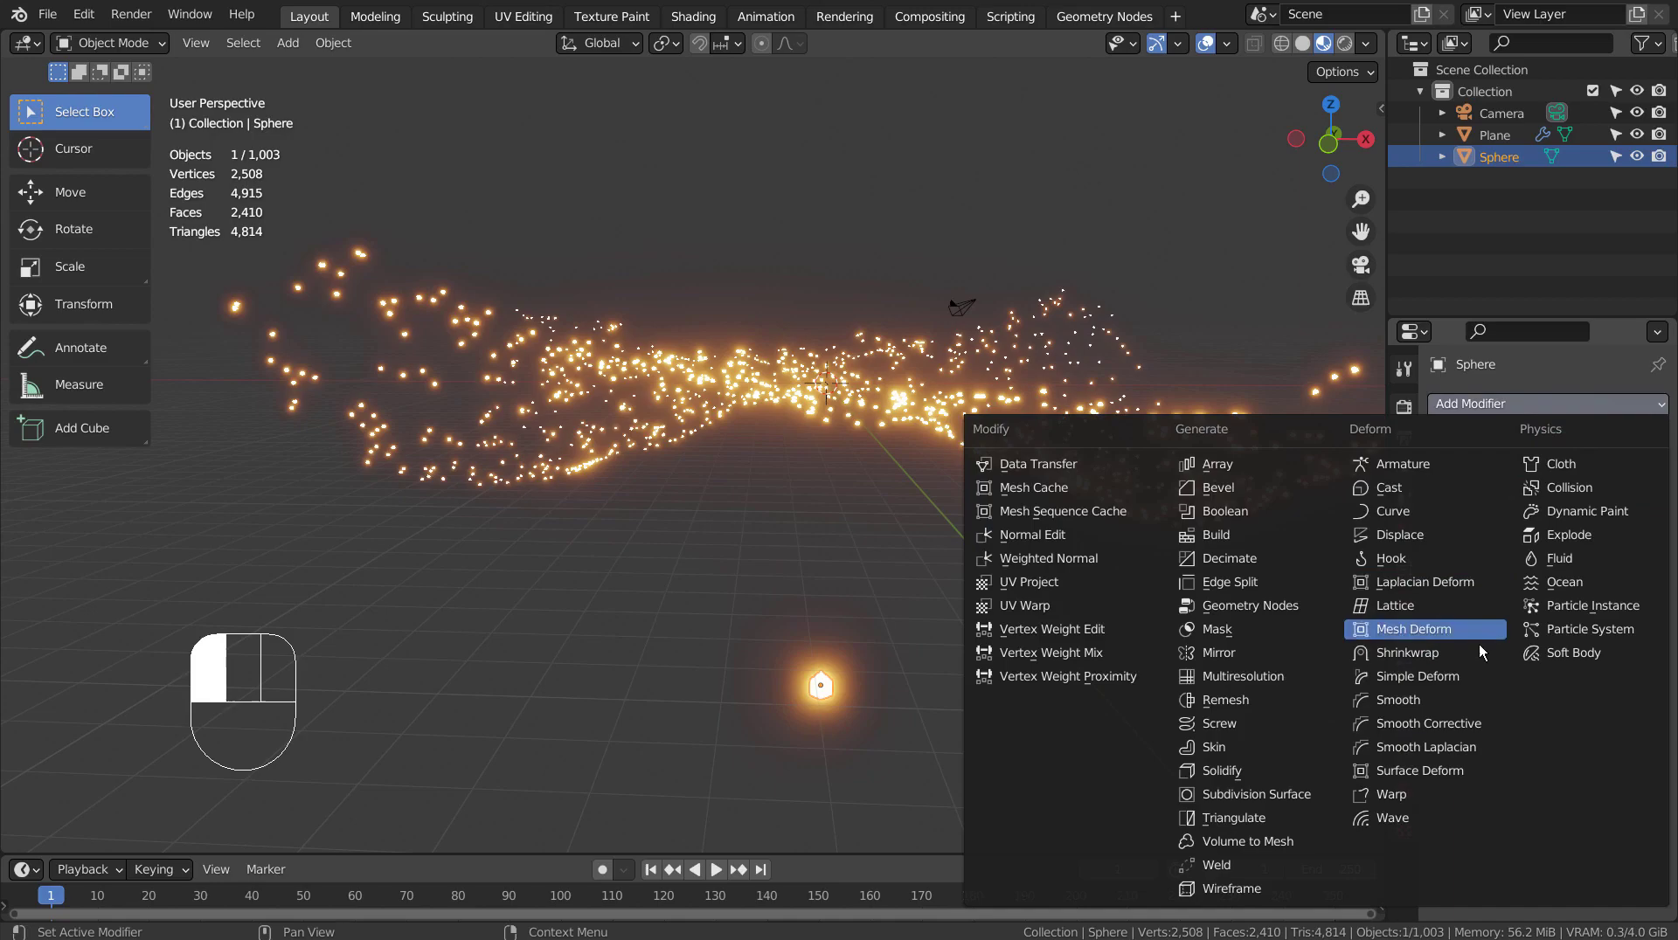
click(1456, 657)
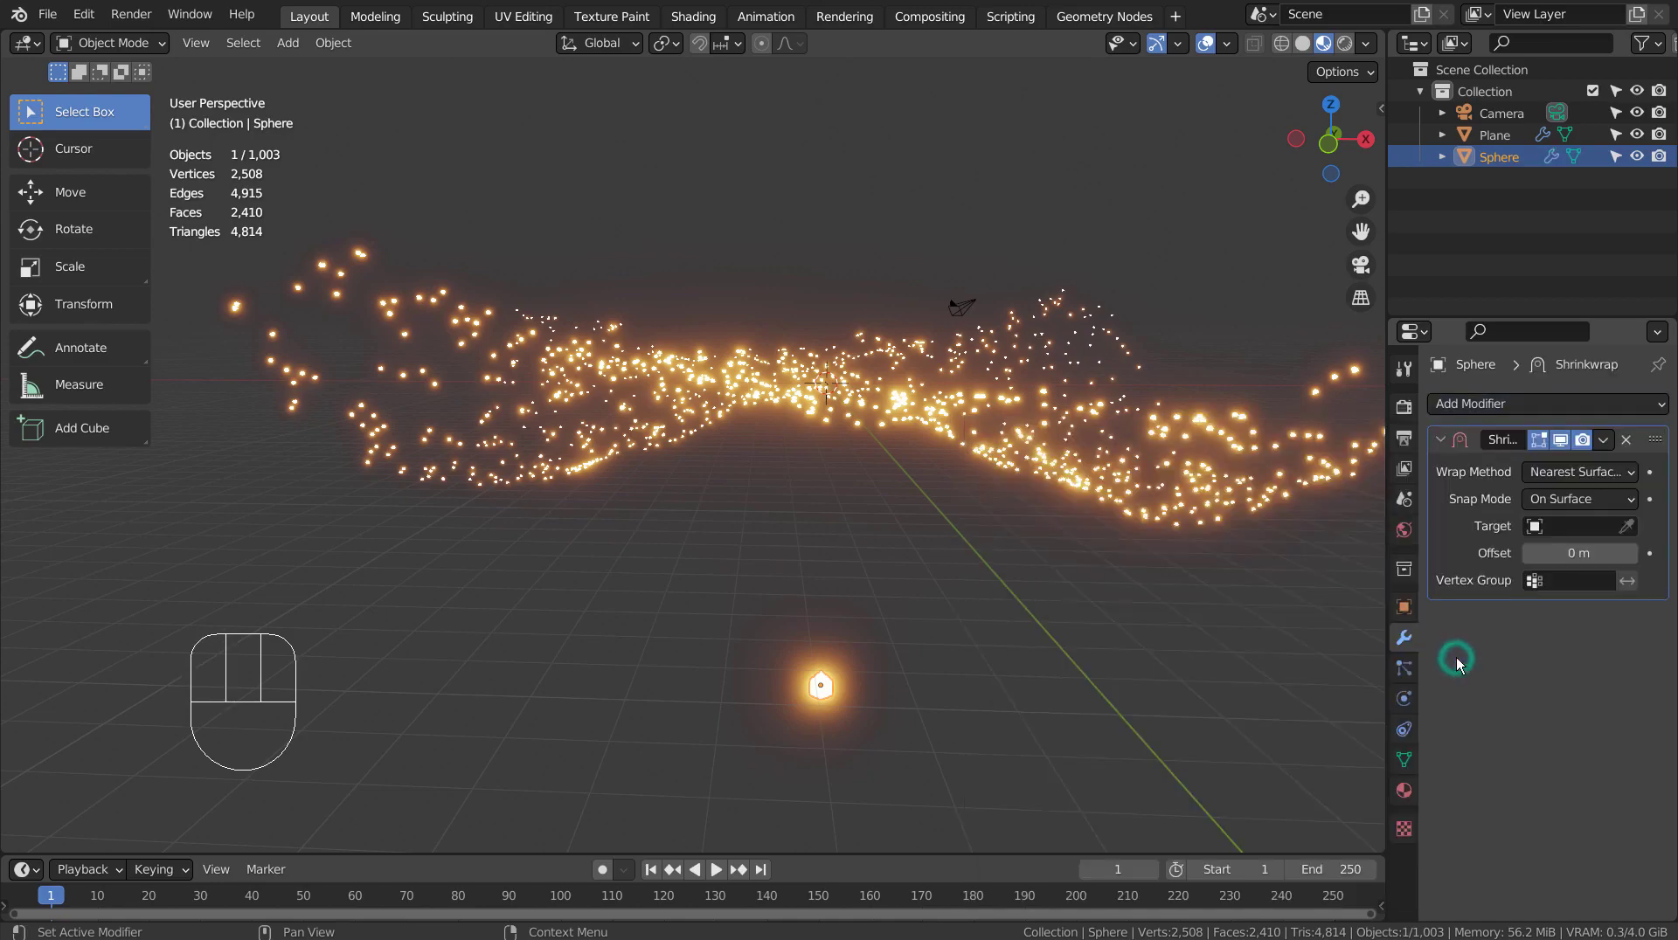
click(1525, 529)
click(1513, 557)
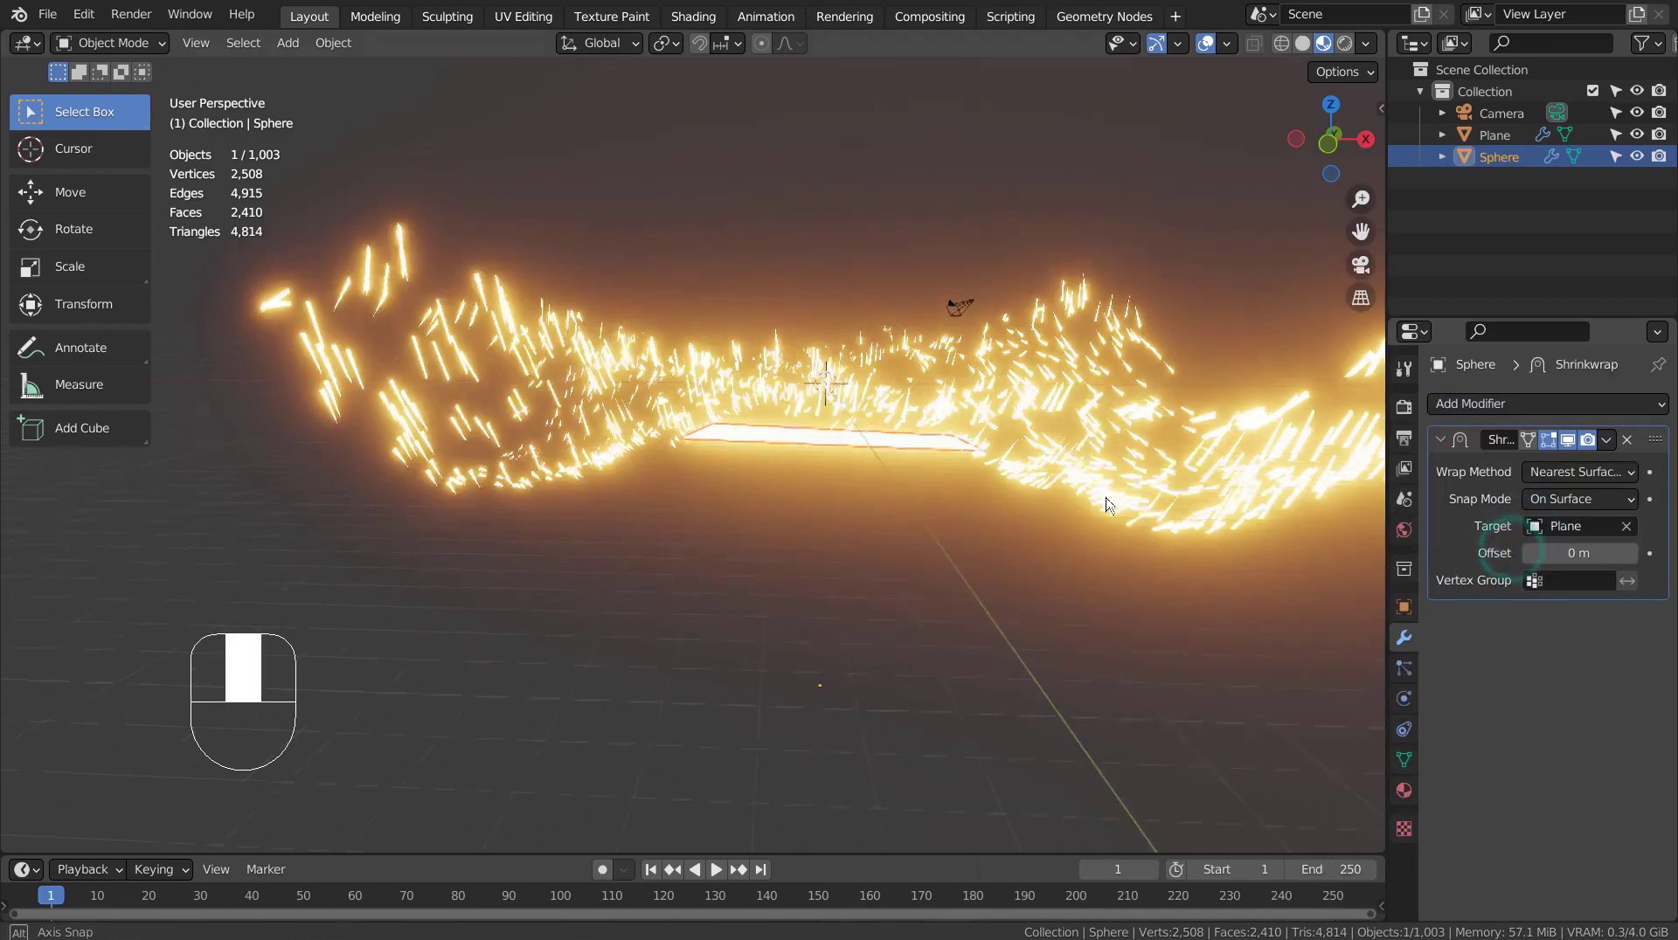
mouse_move(874, 490)
middle_down()
mouse_move(998, 549)
mouse_move(1113, 551)
mouse_move(785, 547)
mouse_move(716, 529)
middle_up()
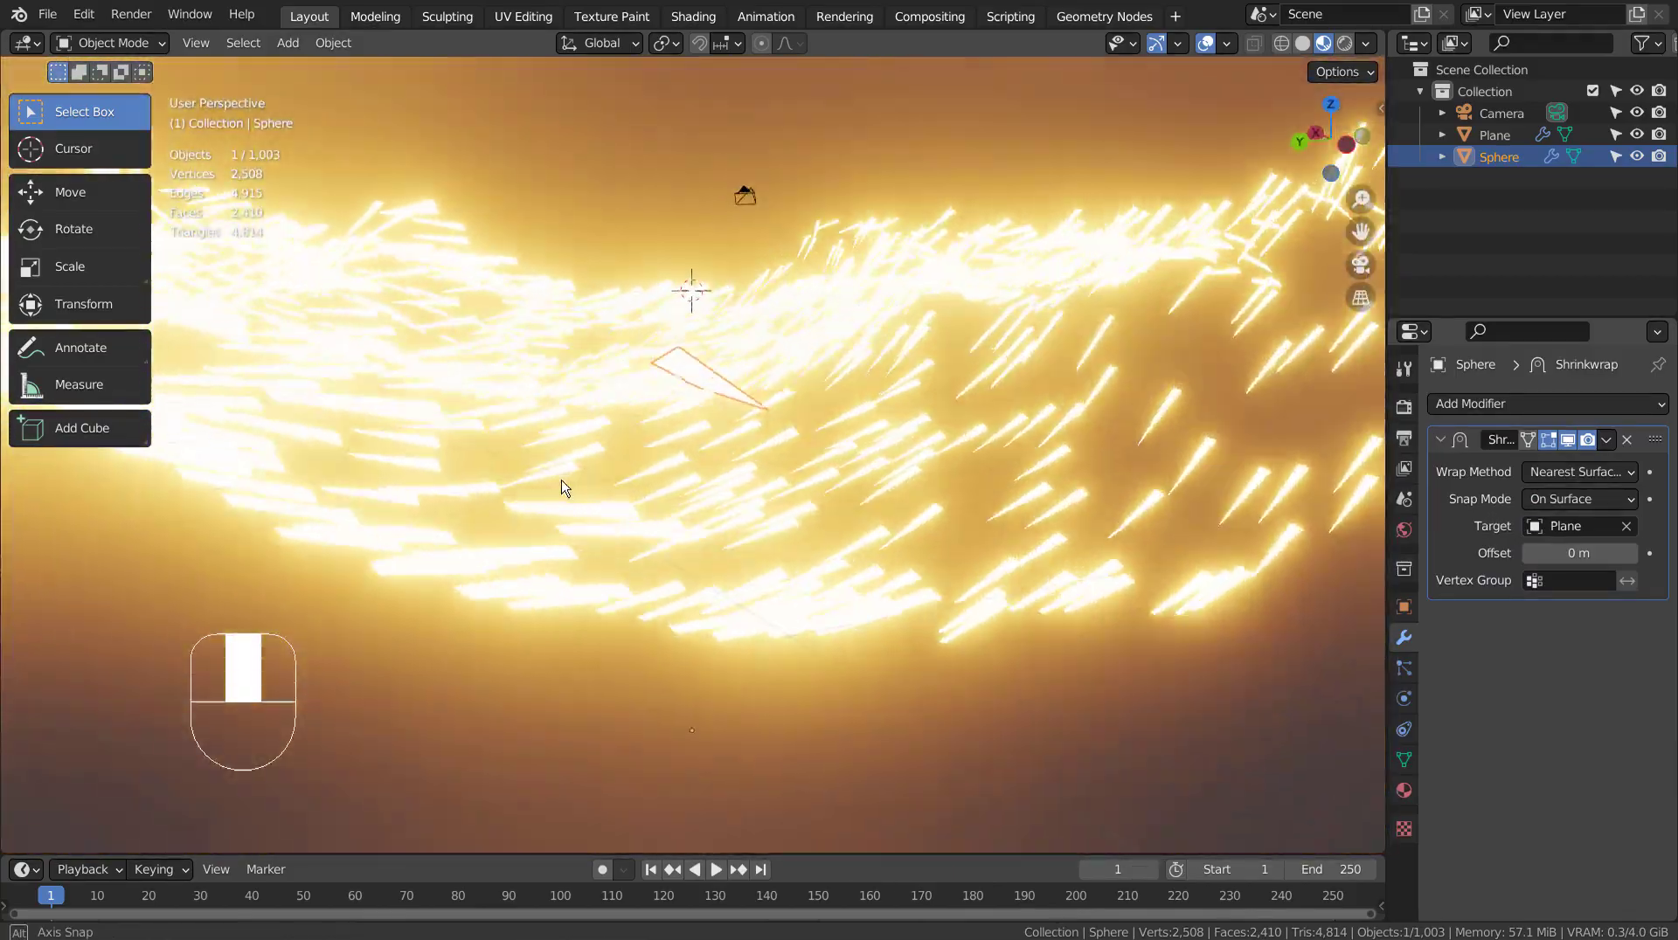
middle_drag(561, 487, 1162, 542)
scroll(1148, 636, down, 5)
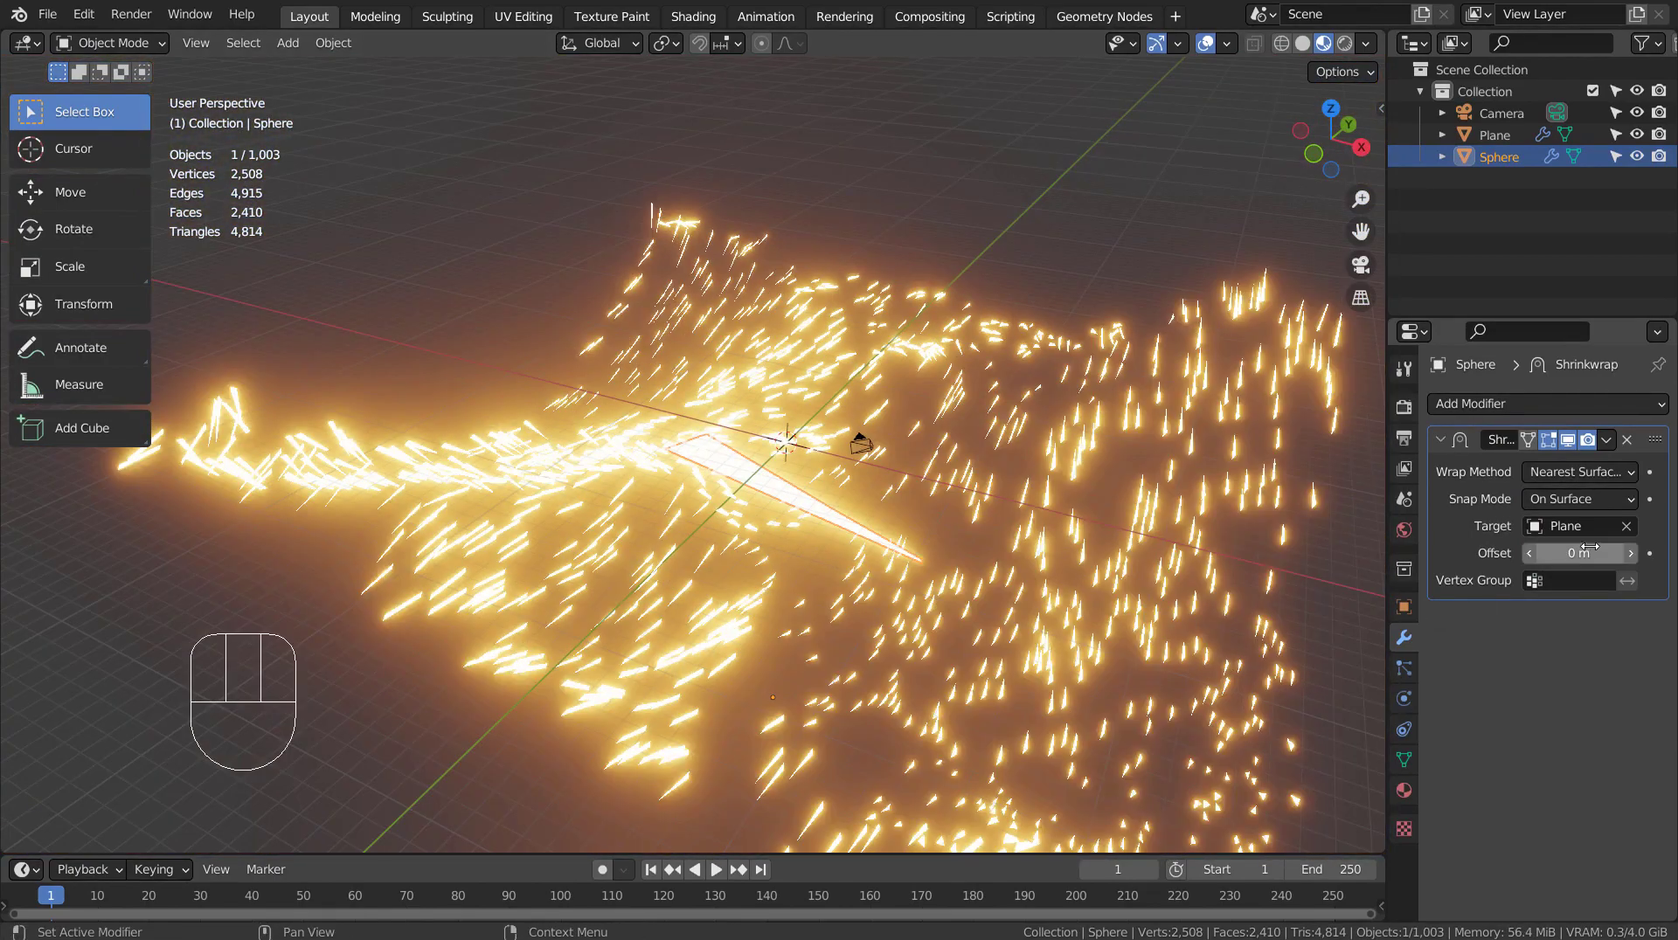
Adjust the render scale of the Plane's instanced particles
click(1181, 550)
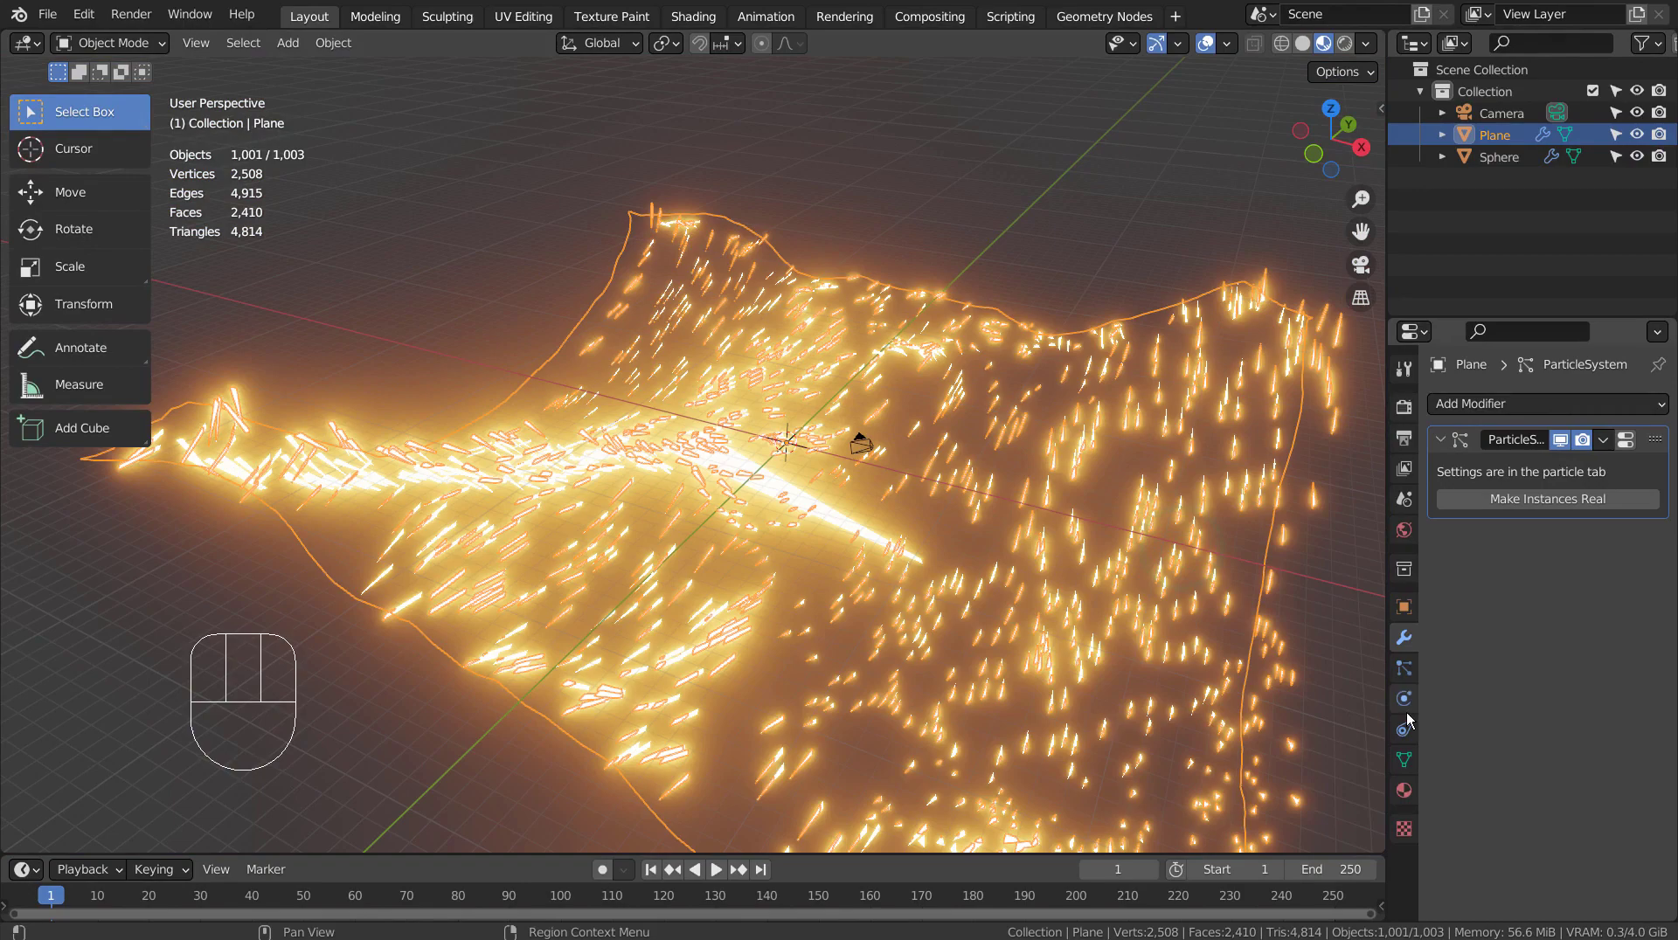
click(1405, 669)
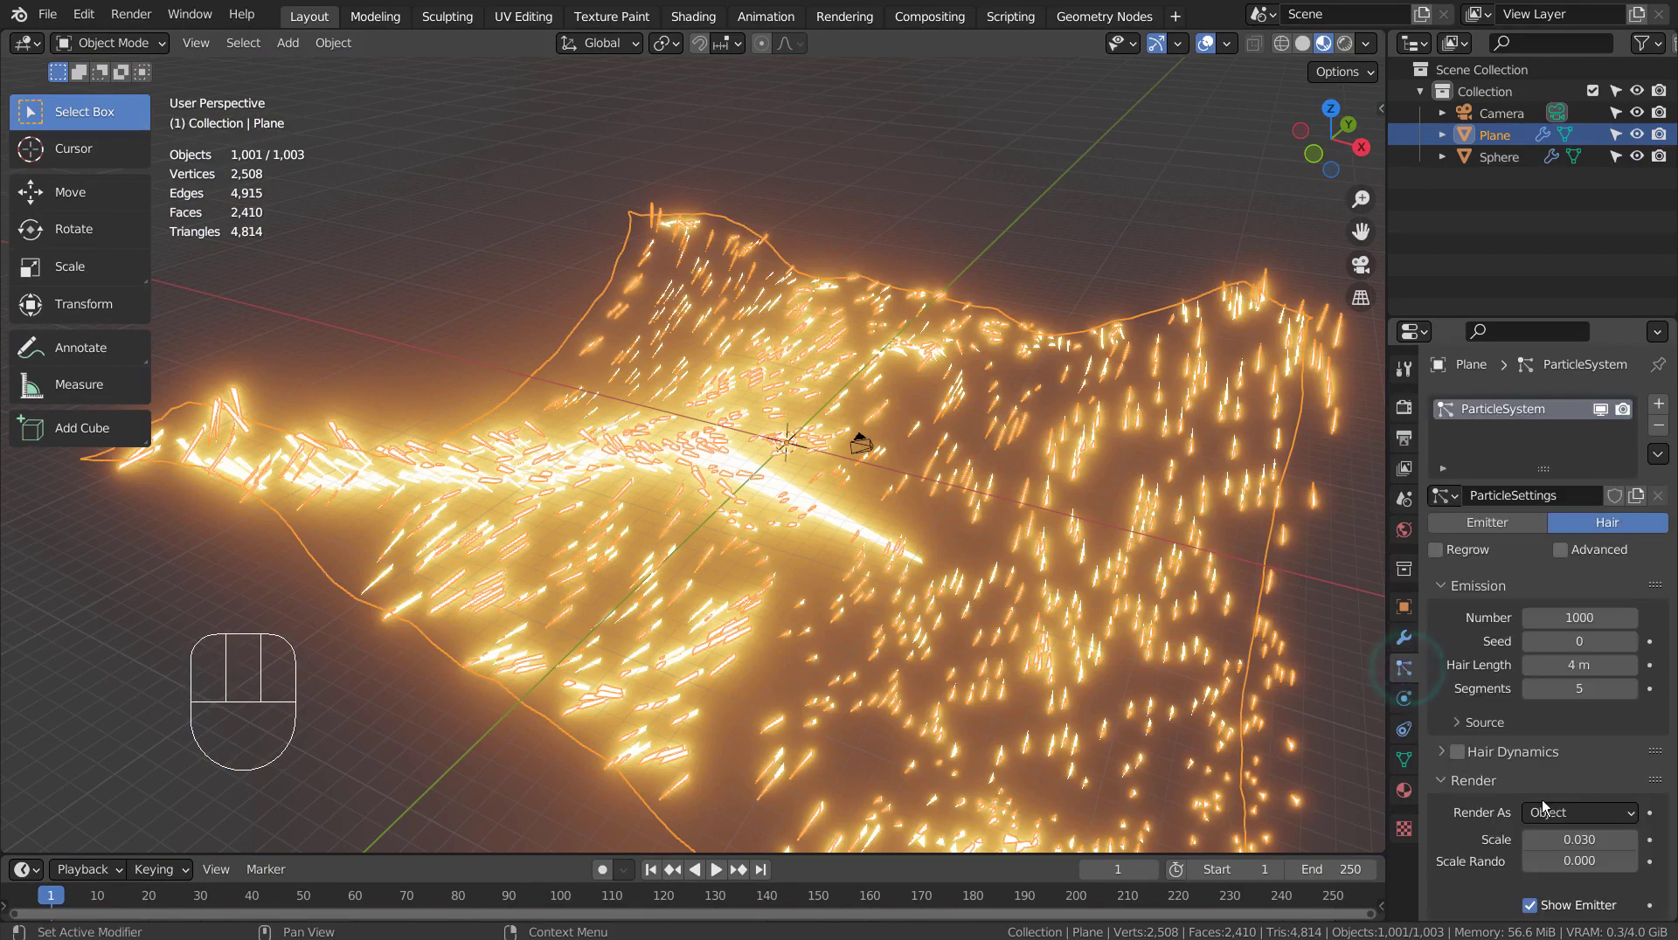
mouse_move(1568, 830)
shift+mouse_down()
mouse_move(1538, 830)
mouse_move(1608, 830)
mouse_move(1519, 830)
mouse_move(1543, 830)
shift+mouse_up()
Move the Sphere 22.18 m down along Z to stretch the spark streaks
click(833, 521)
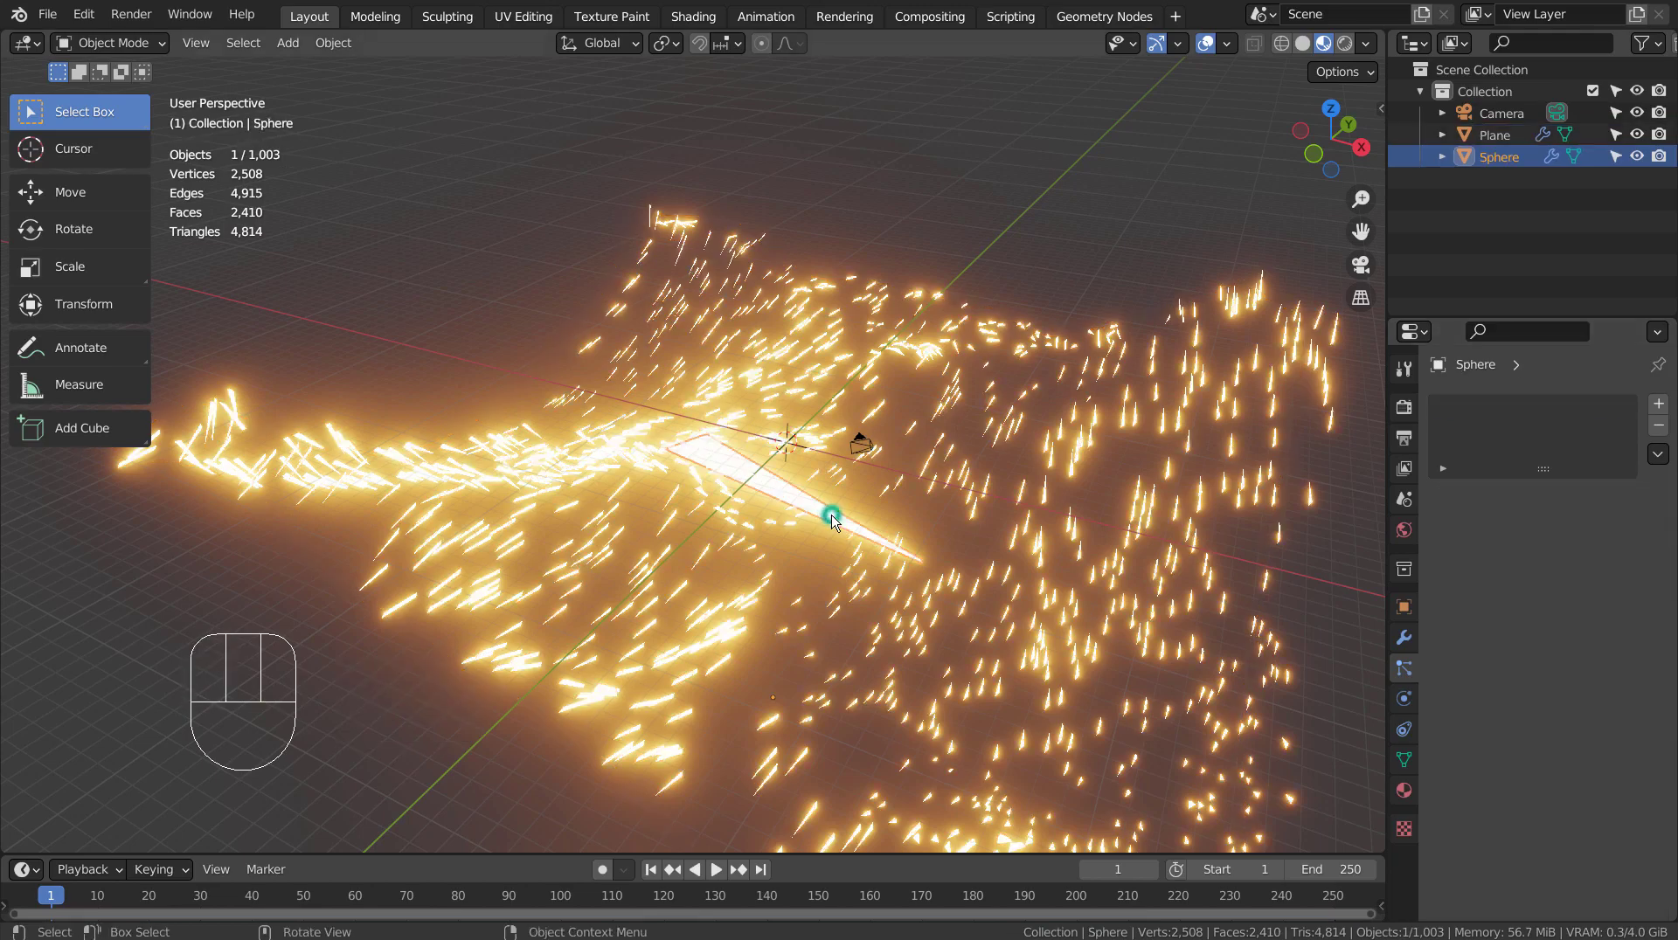
key(g)
key(z)
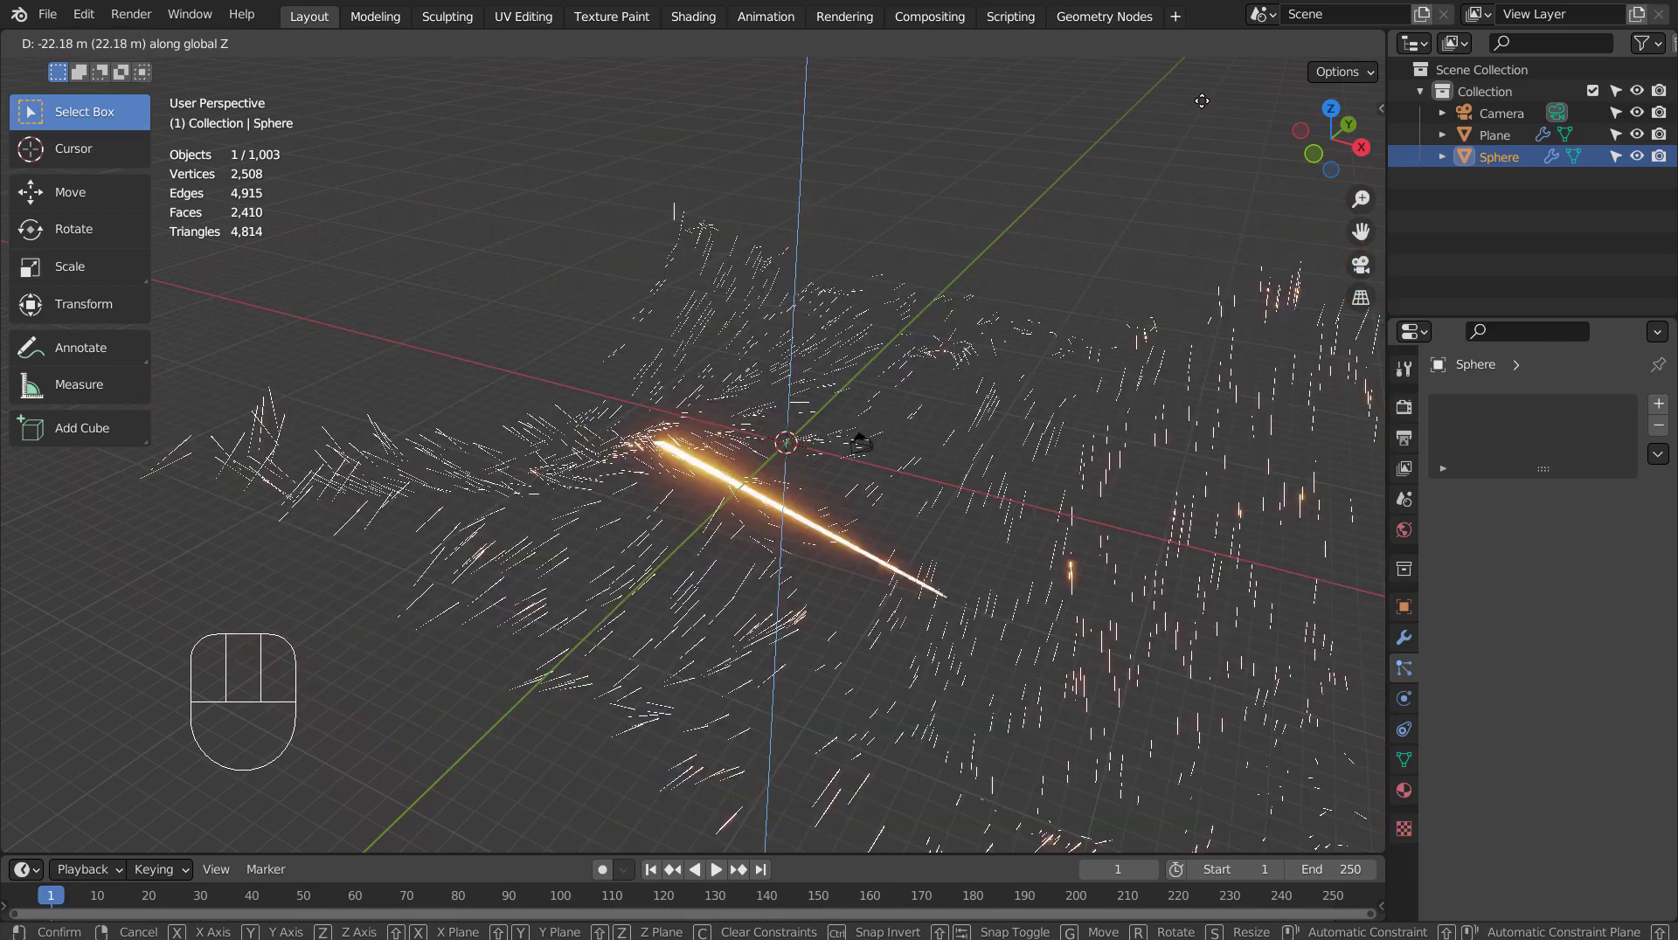
click(1203, 100)
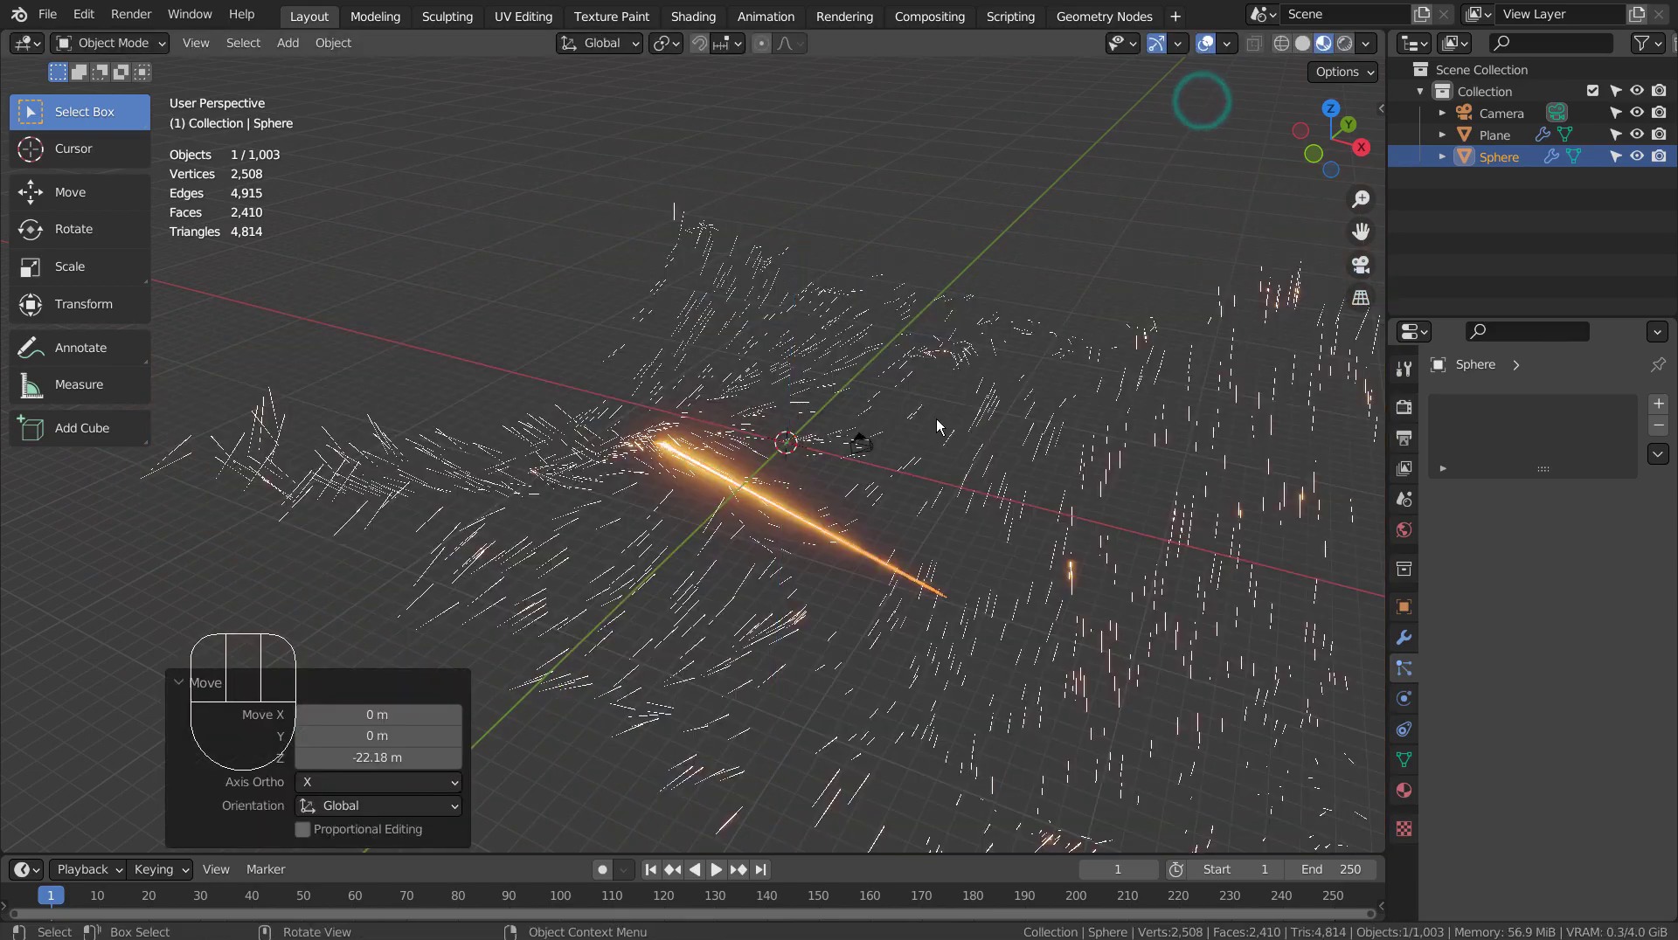
mouse_move(936, 417)
middle_down()
mouse_move(857, 438)
mouse_move(683, 372)
mouse_move(196, 388)
mouse_move(318, 433)
mouse_move(1270, 389)
middle_up()
scroll(778, 367, up, 5)
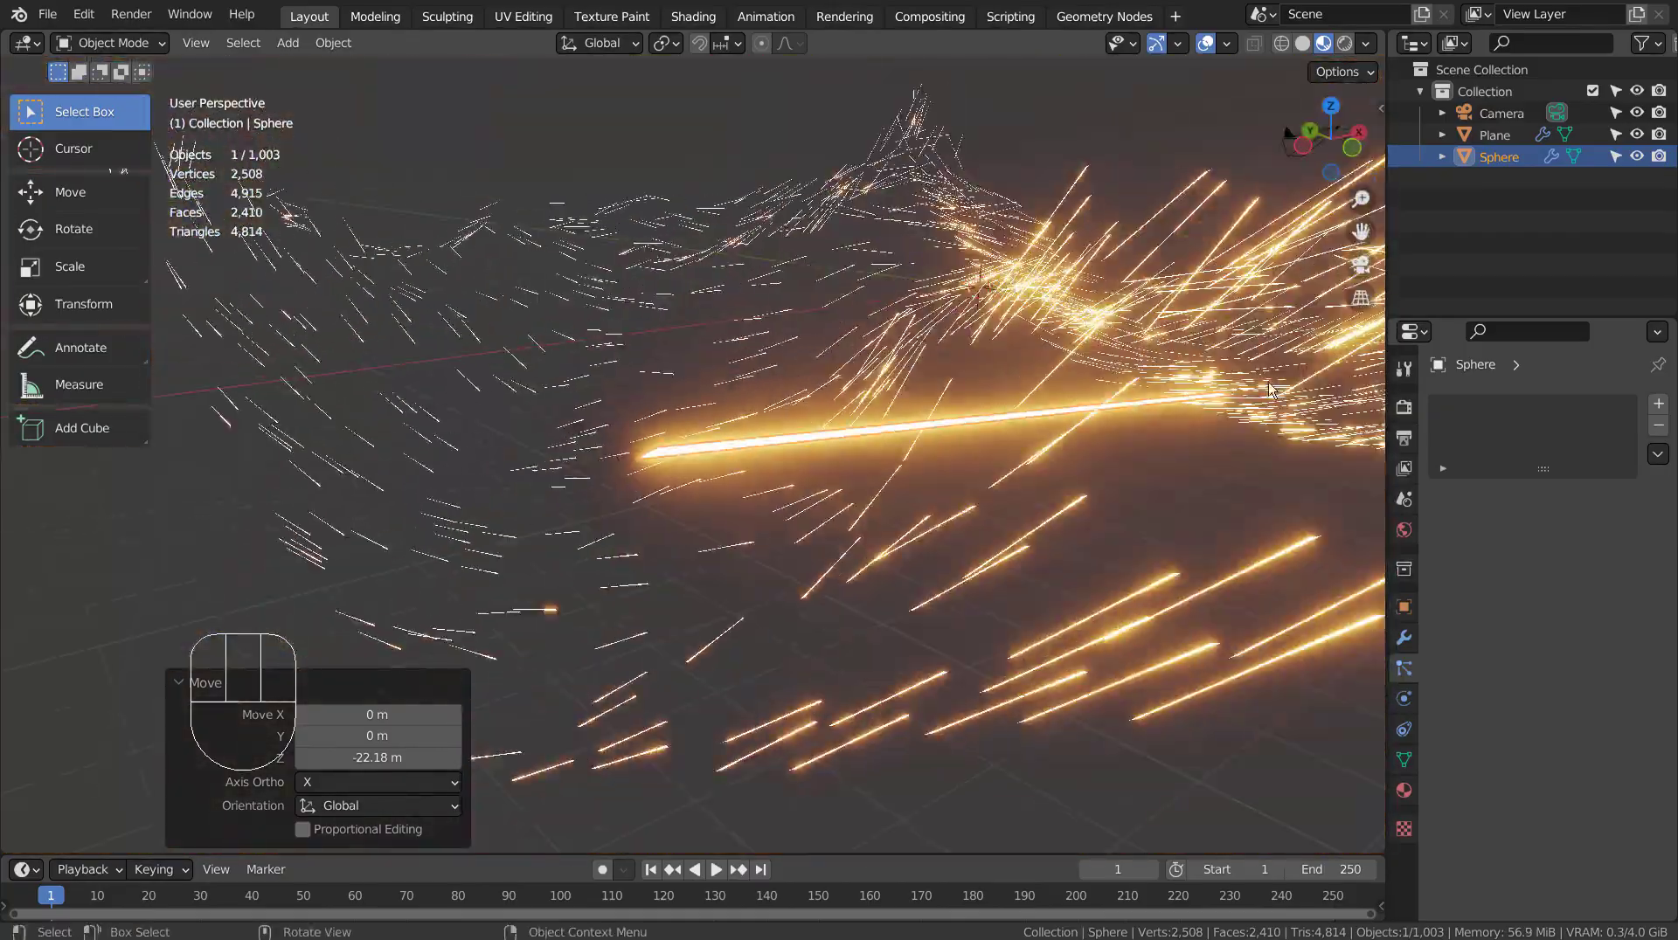
Hide and unhide the Sphere, then select the Plane and the Sphere's glowing streak
click(1639, 158)
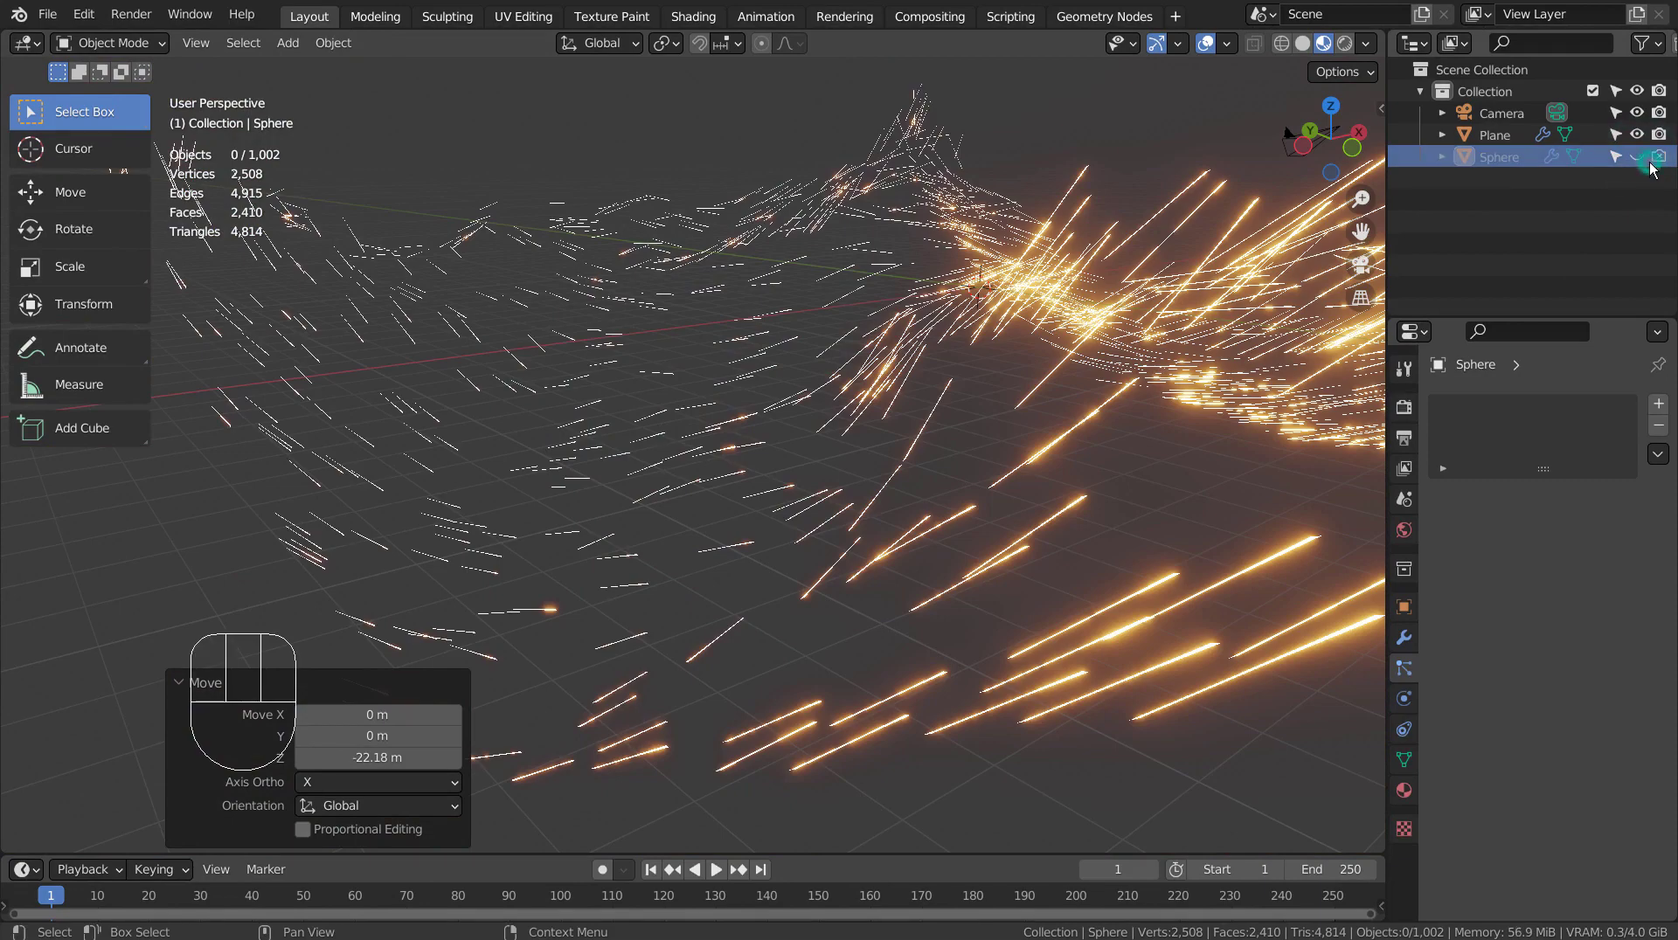
click(1643, 159)
click(967, 443)
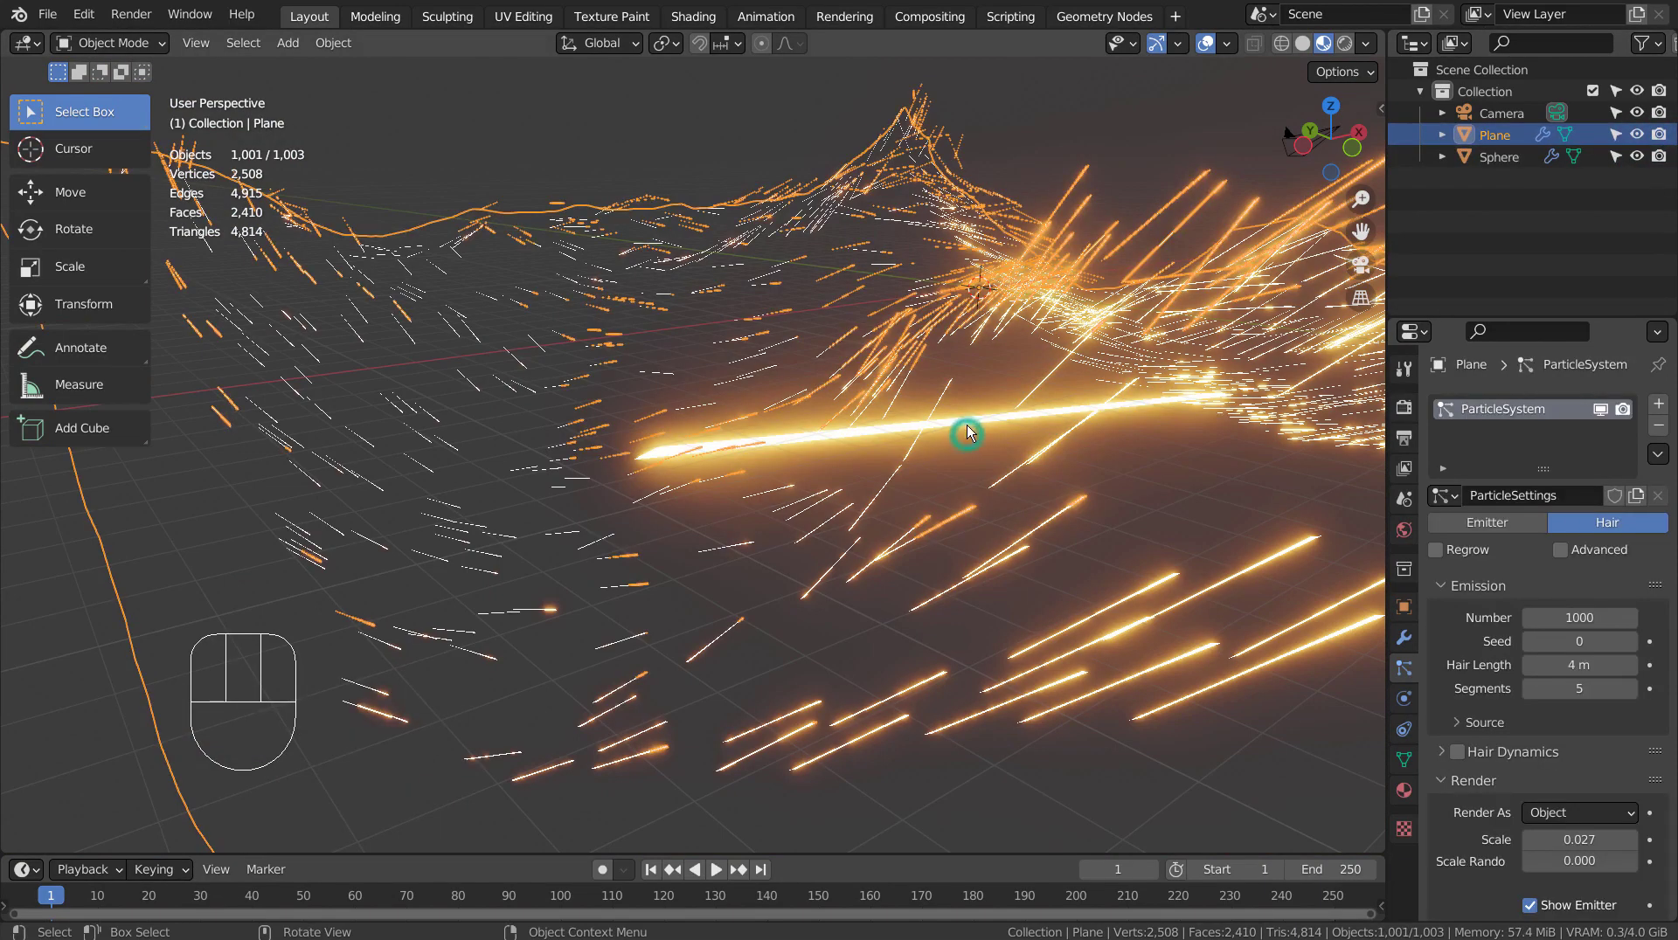
click(966, 437)
Try scaling the Sphere along X, undo it, and bring up its Shrinkwrap modifier settings
key(s)
key(x)
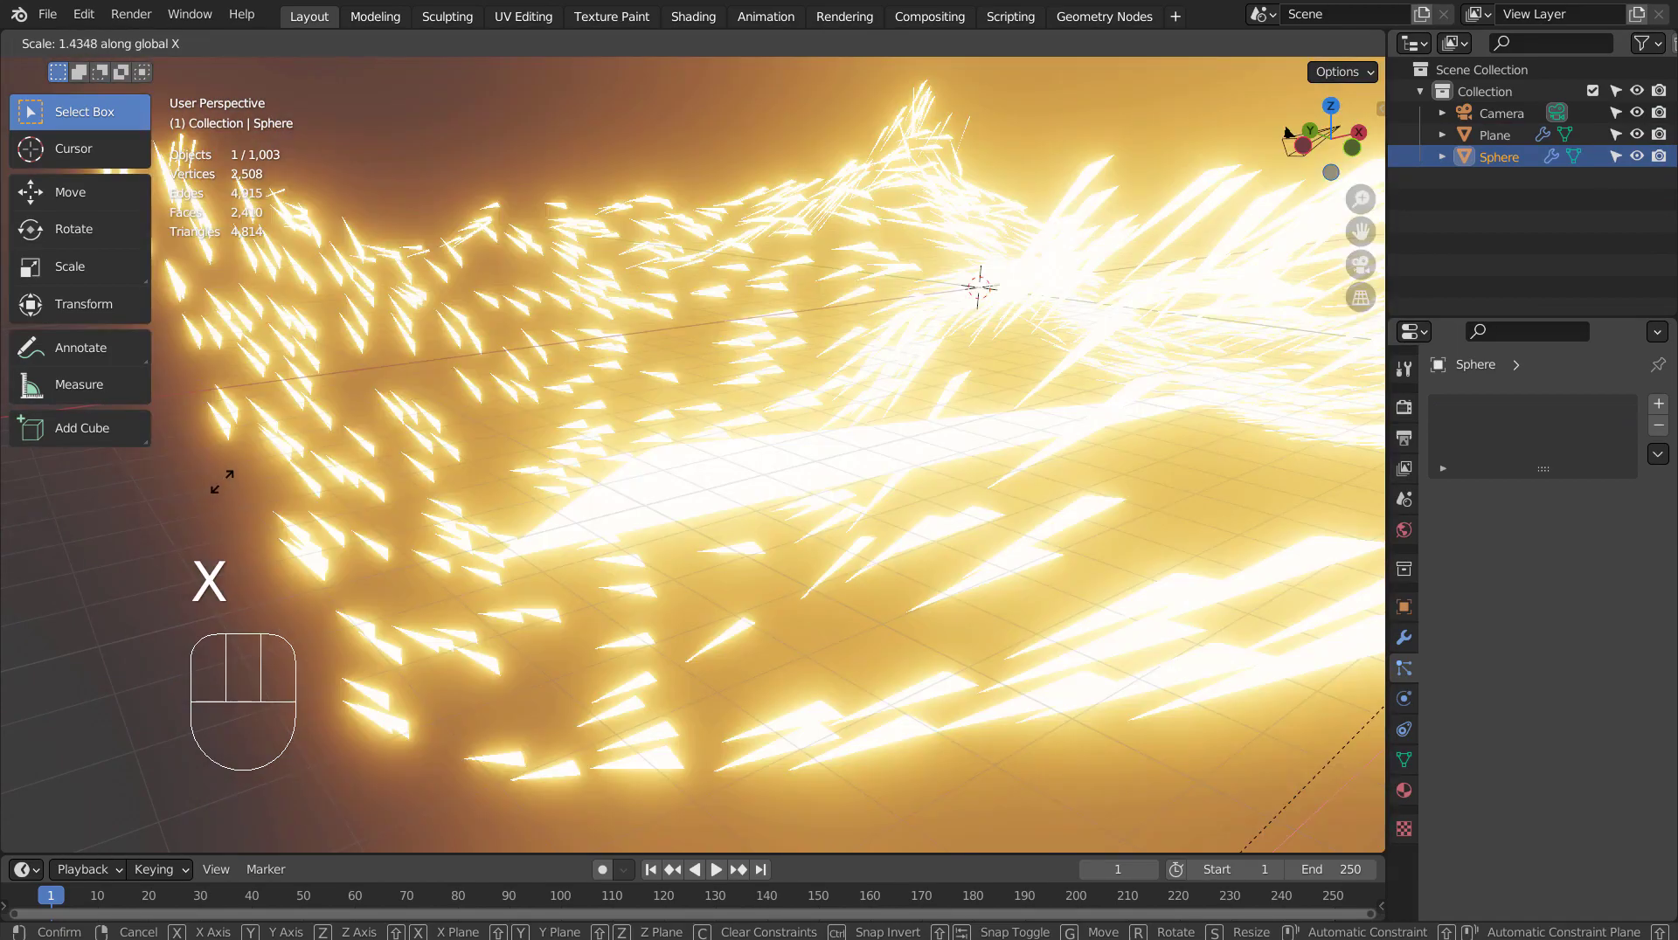
click(1233, 487)
key(ctrl+z)
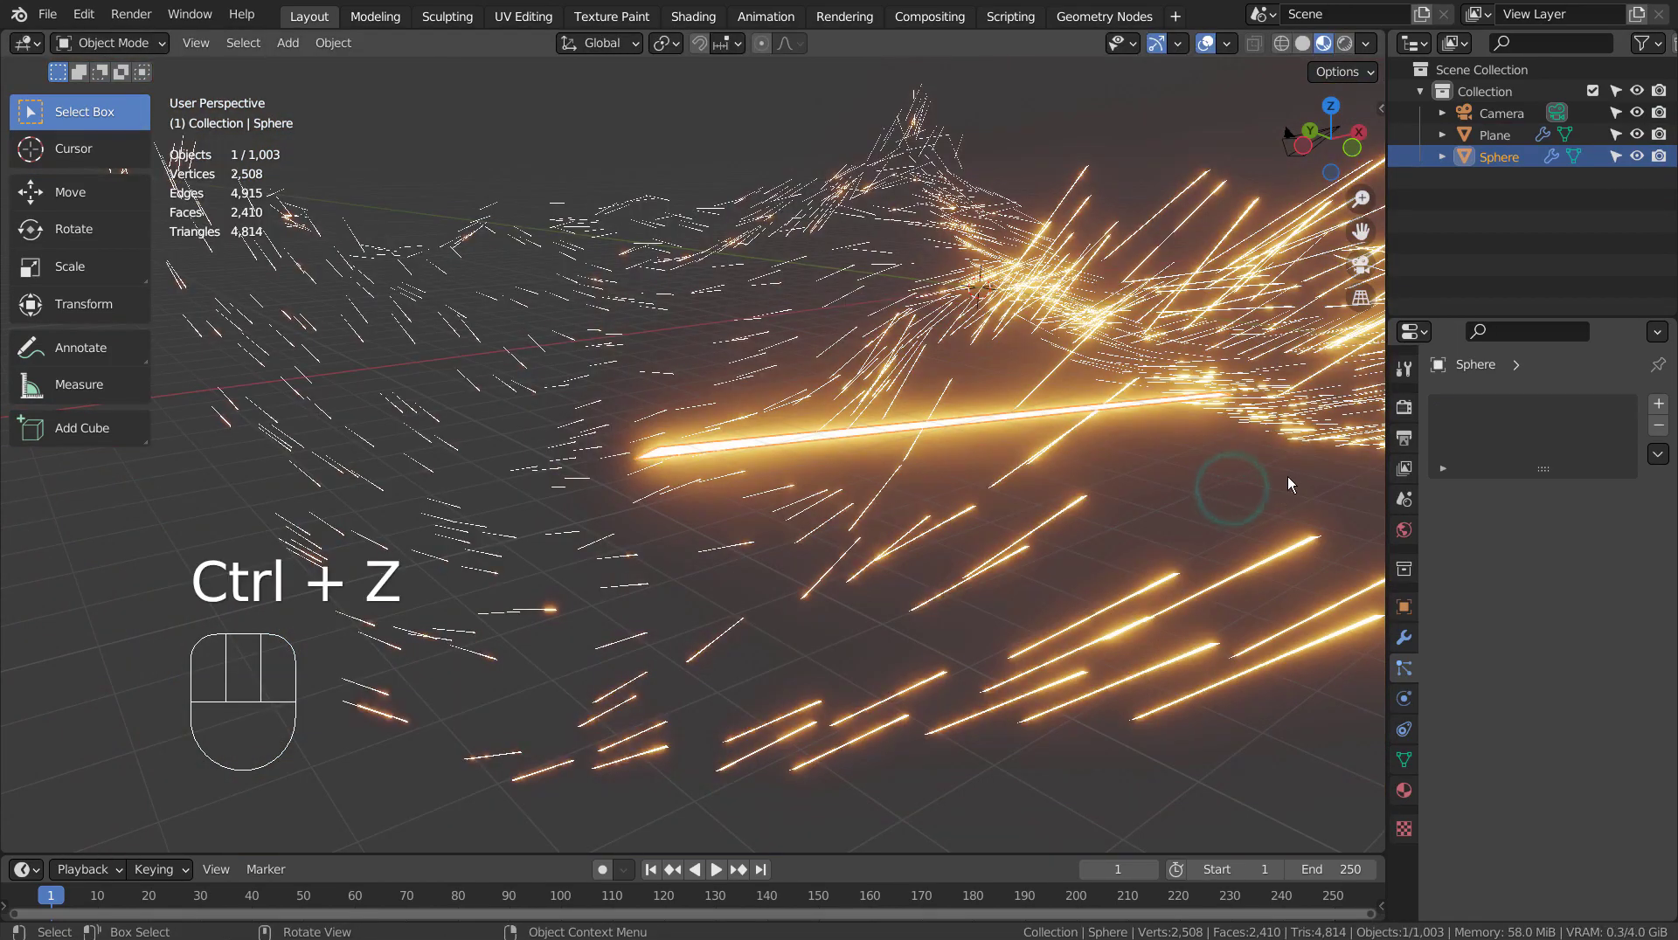
click(1409, 638)
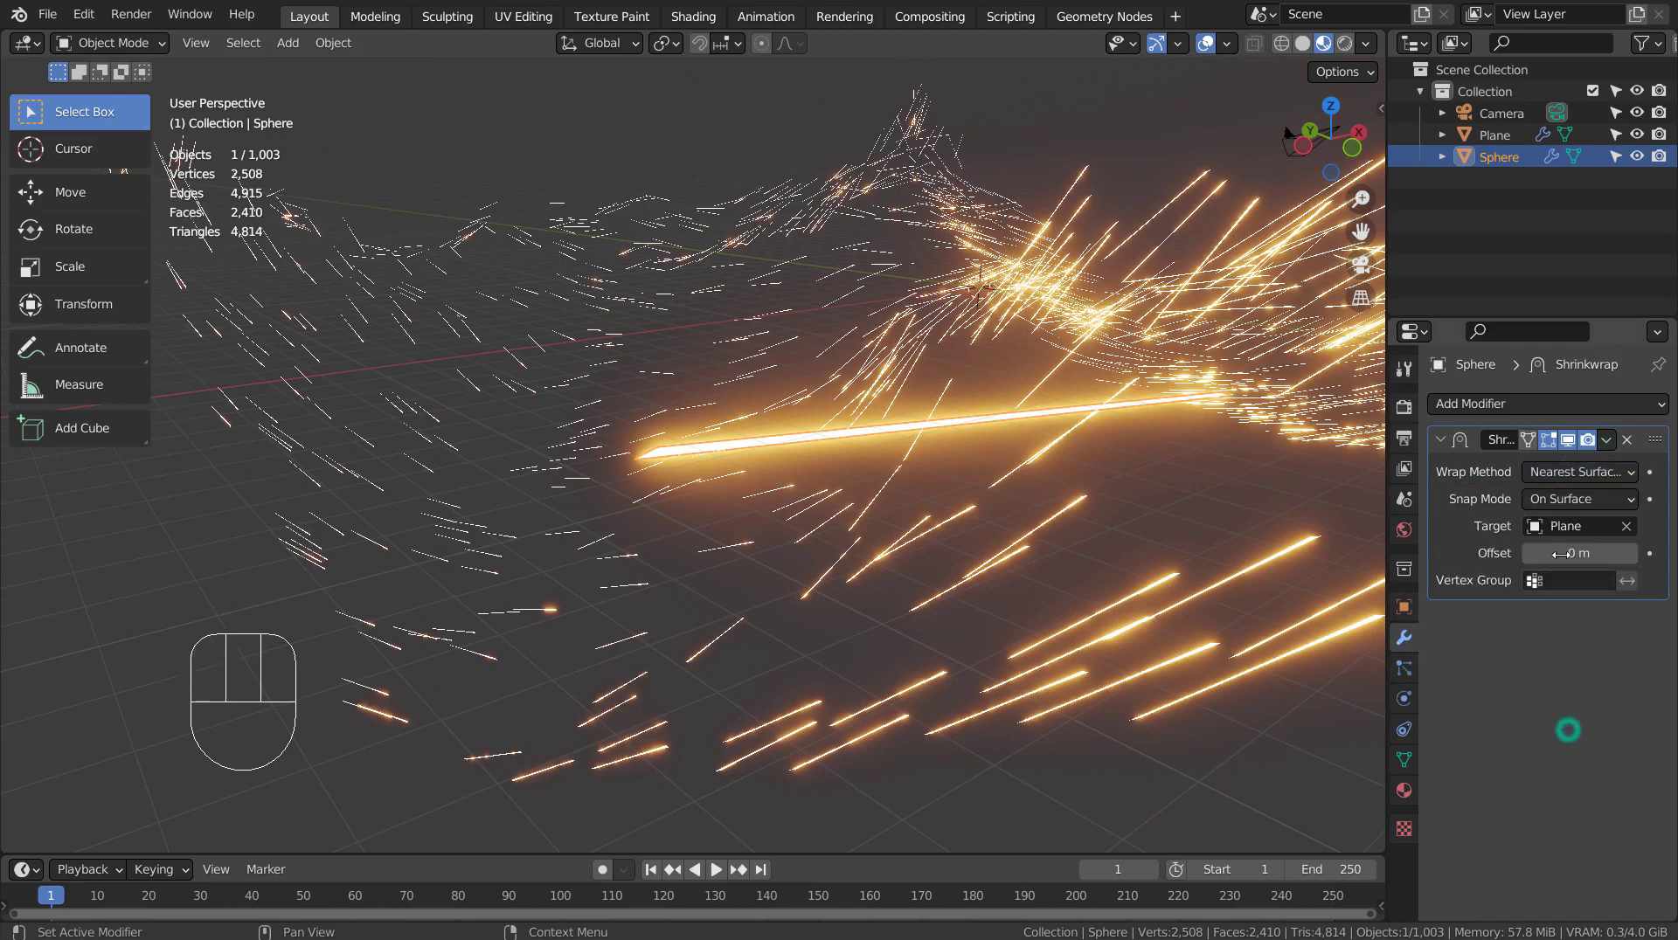
Cycle Snap Mode through Inside and Outside to Above Surface, with Offset about -27 m
click(1573, 548)
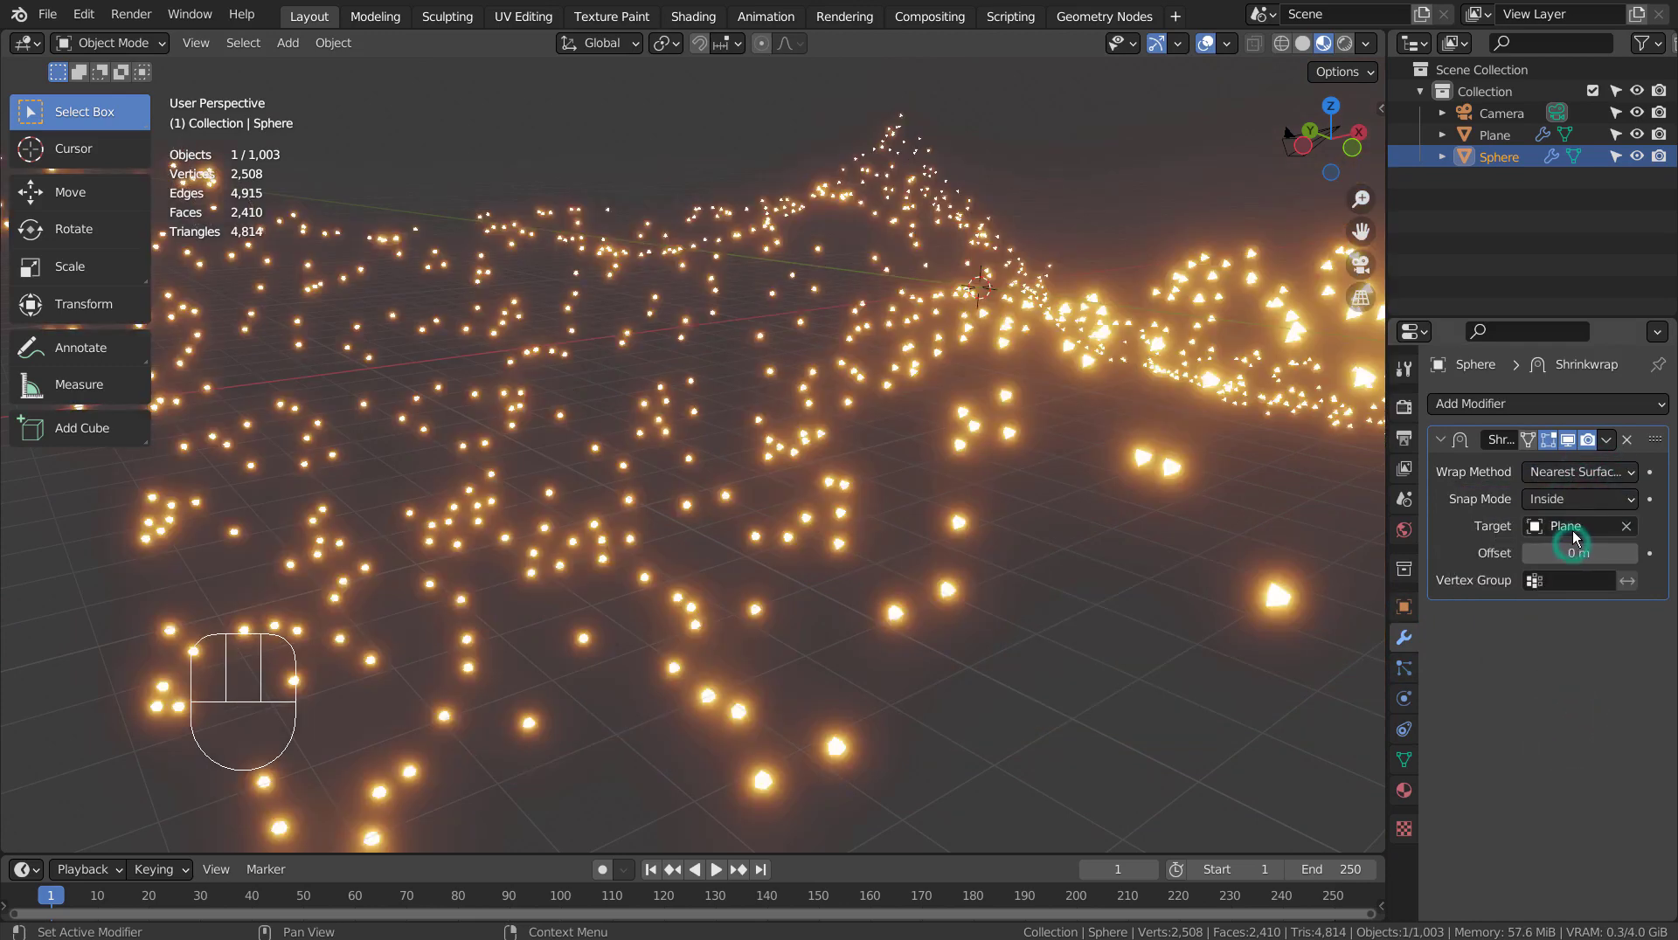
click(1559, 572)
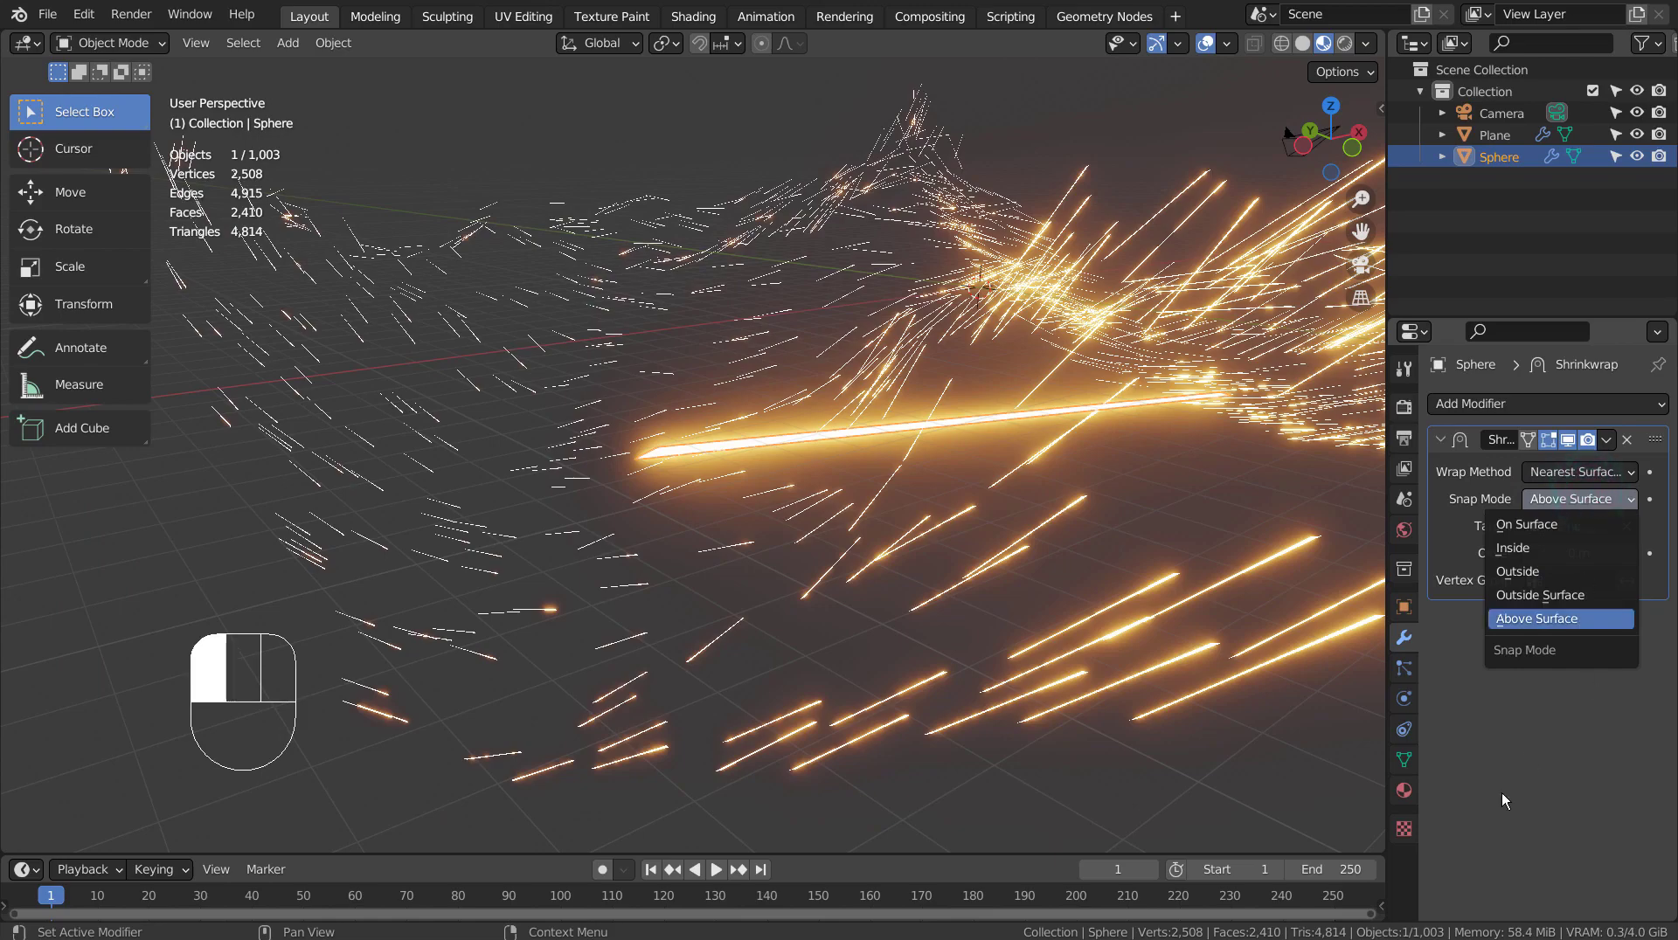
mouse_move(1570, 552)
shift+mouse_down()
mouse_move(1520, 552)
mouse_move(1599, 552)
mouse_move(1459, 553)
mouse_move(1613, 552)
mouse_move(1547, 552)
shift+mouse_up()
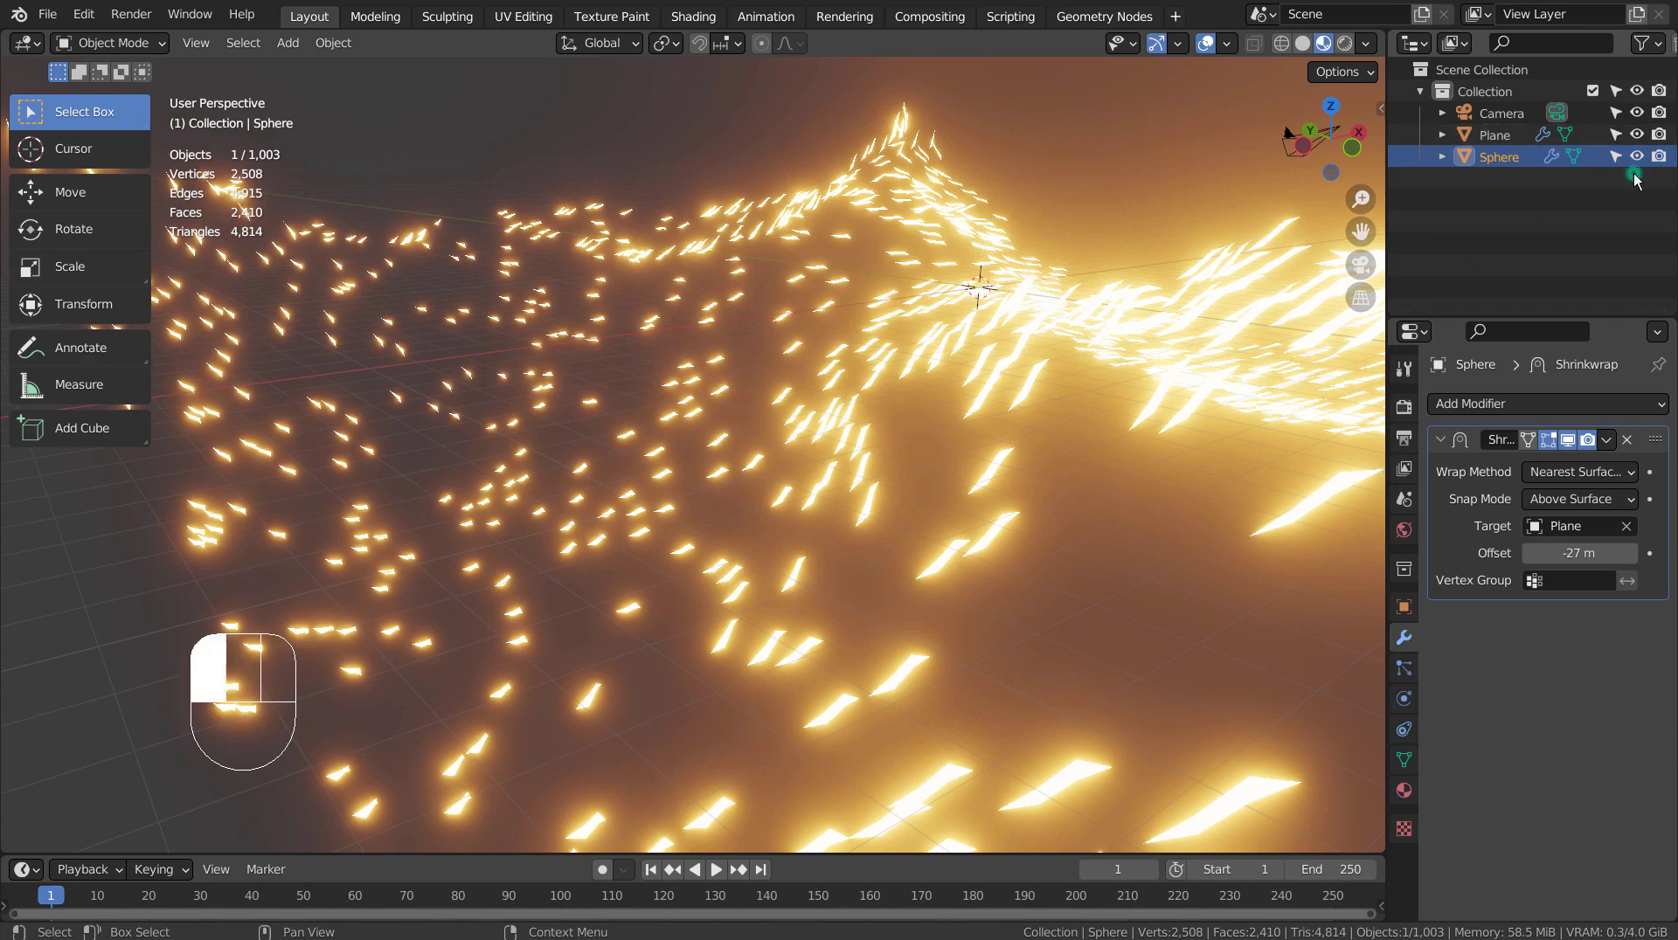
Keyframe the Shrinkwrap Offset at -50 m on frame 1 and 350 m on frame 50
middle_drag(1171, 482, 956, 486)
scroll(1005, 483, down, 2)
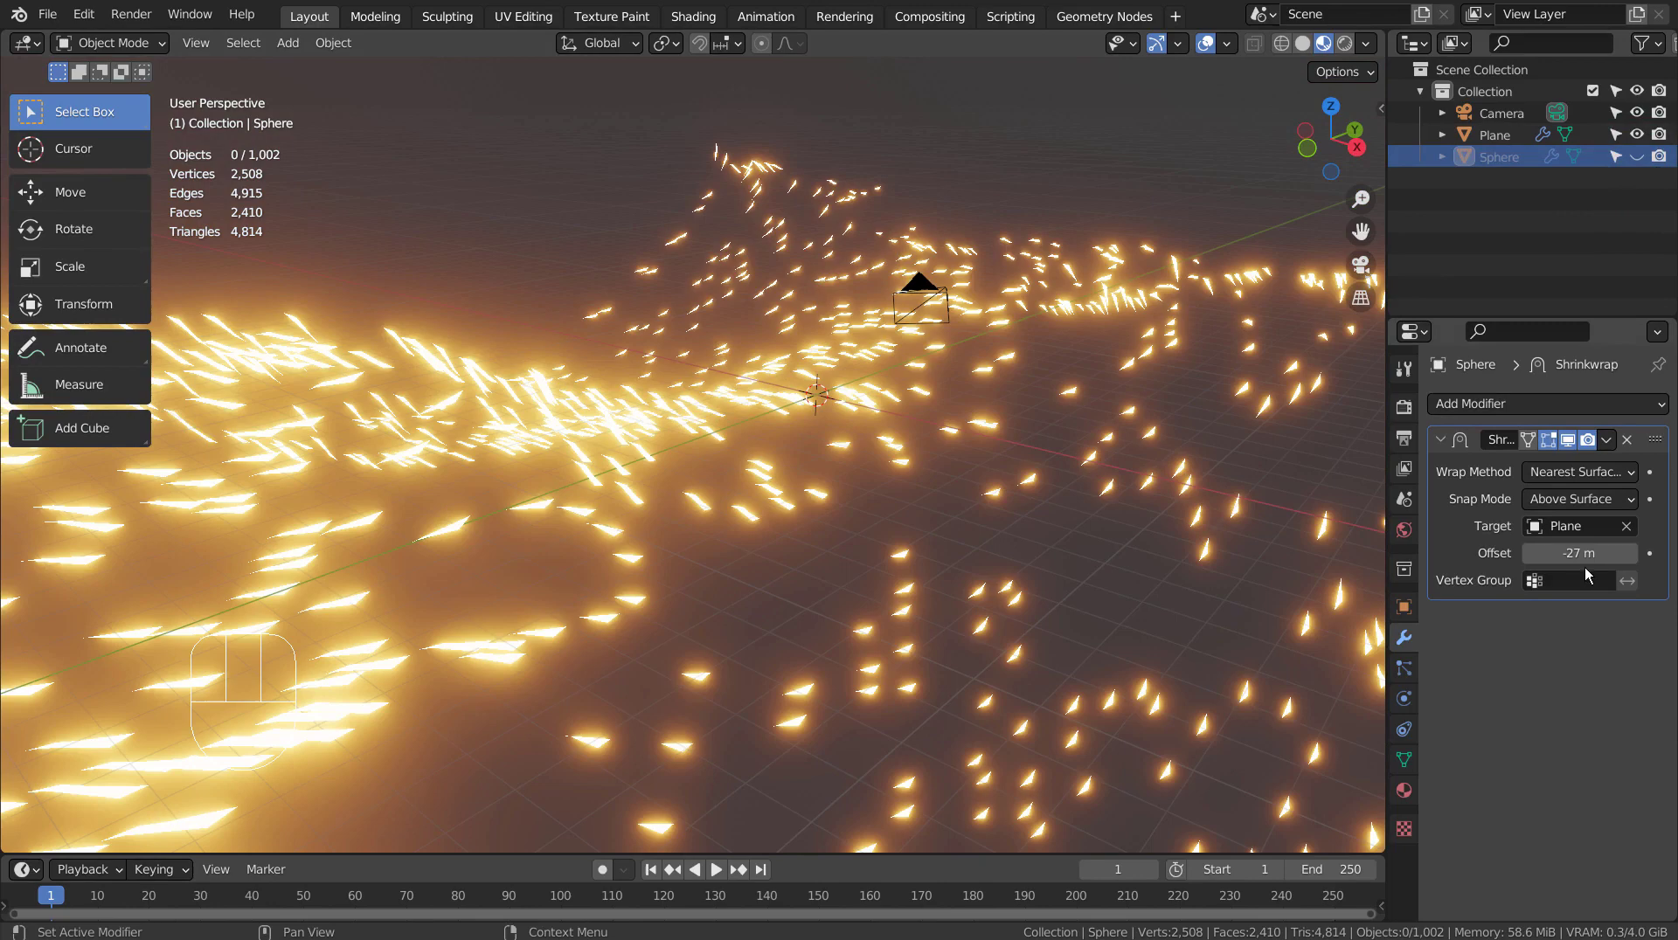
drag(1593, 554, 1593, 554)
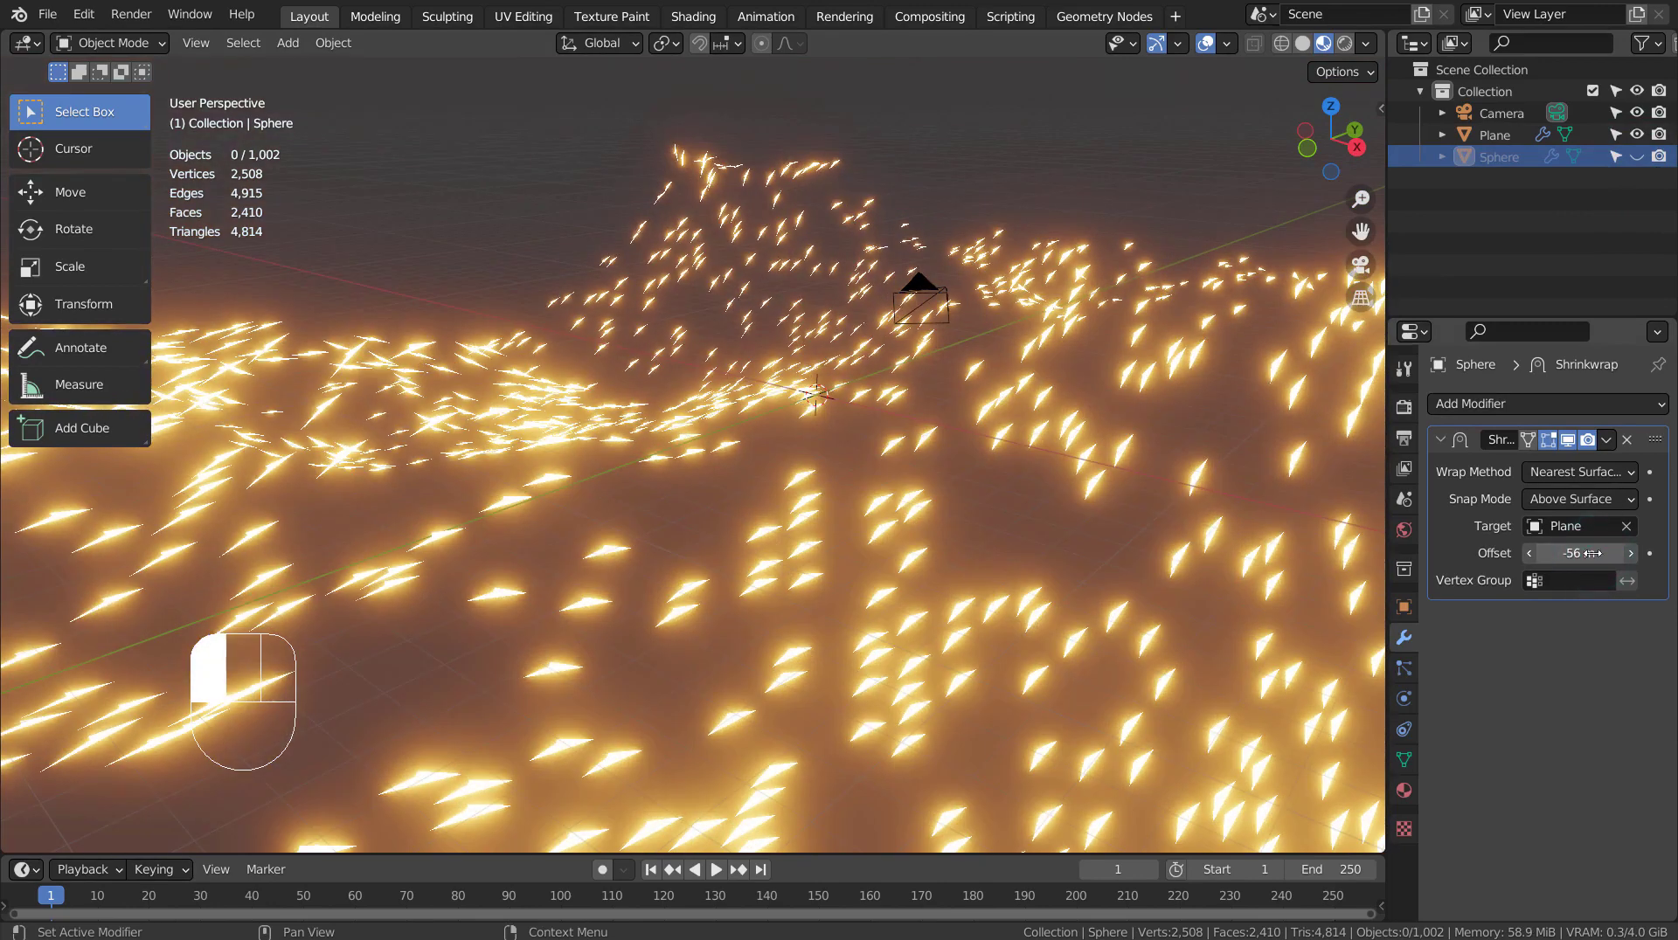
text(-50)
key(Return)
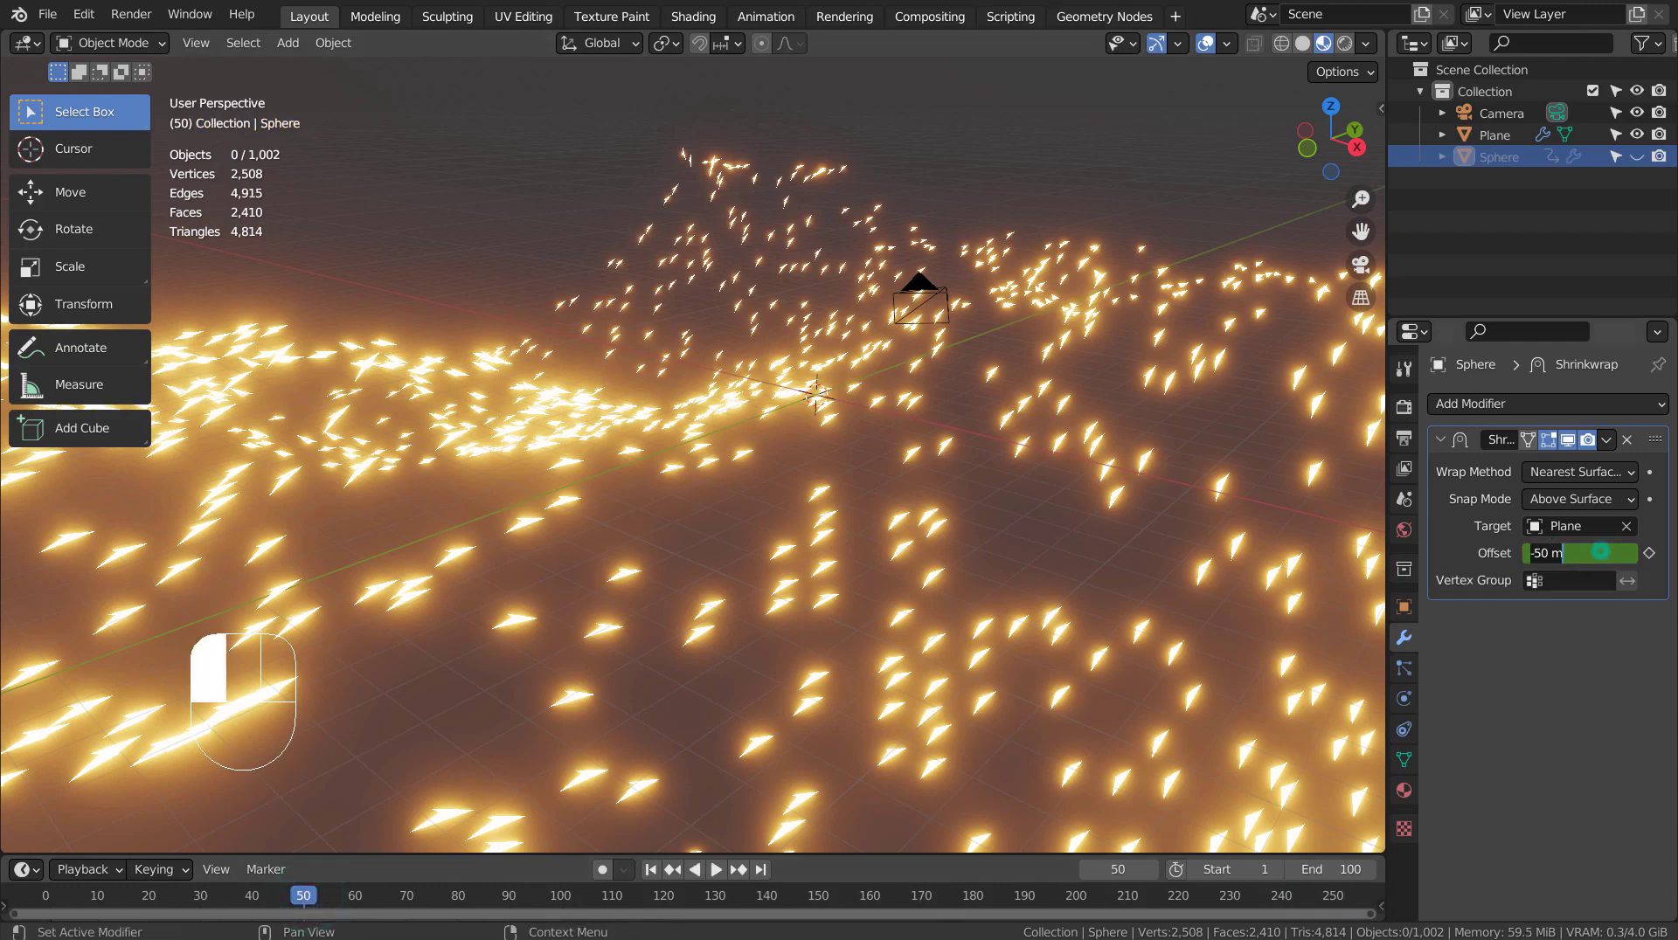
text(0)
key(Return)
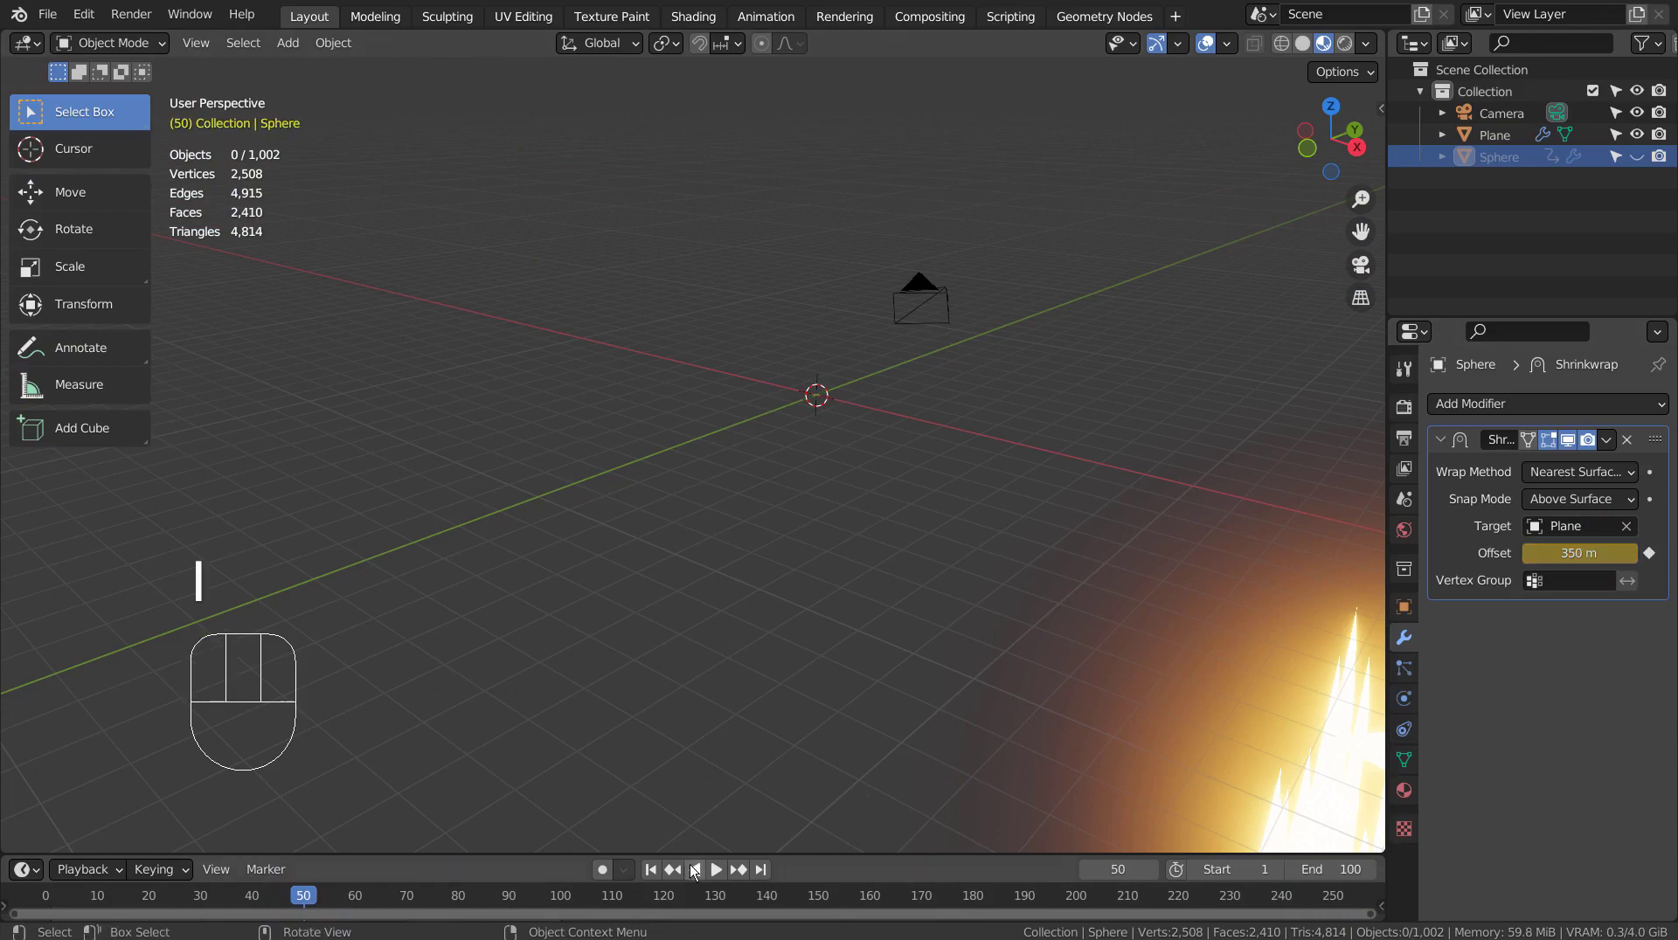
Rewind to the first frame and play the flying-spark animation
click(651, 870)
click(714, 870)
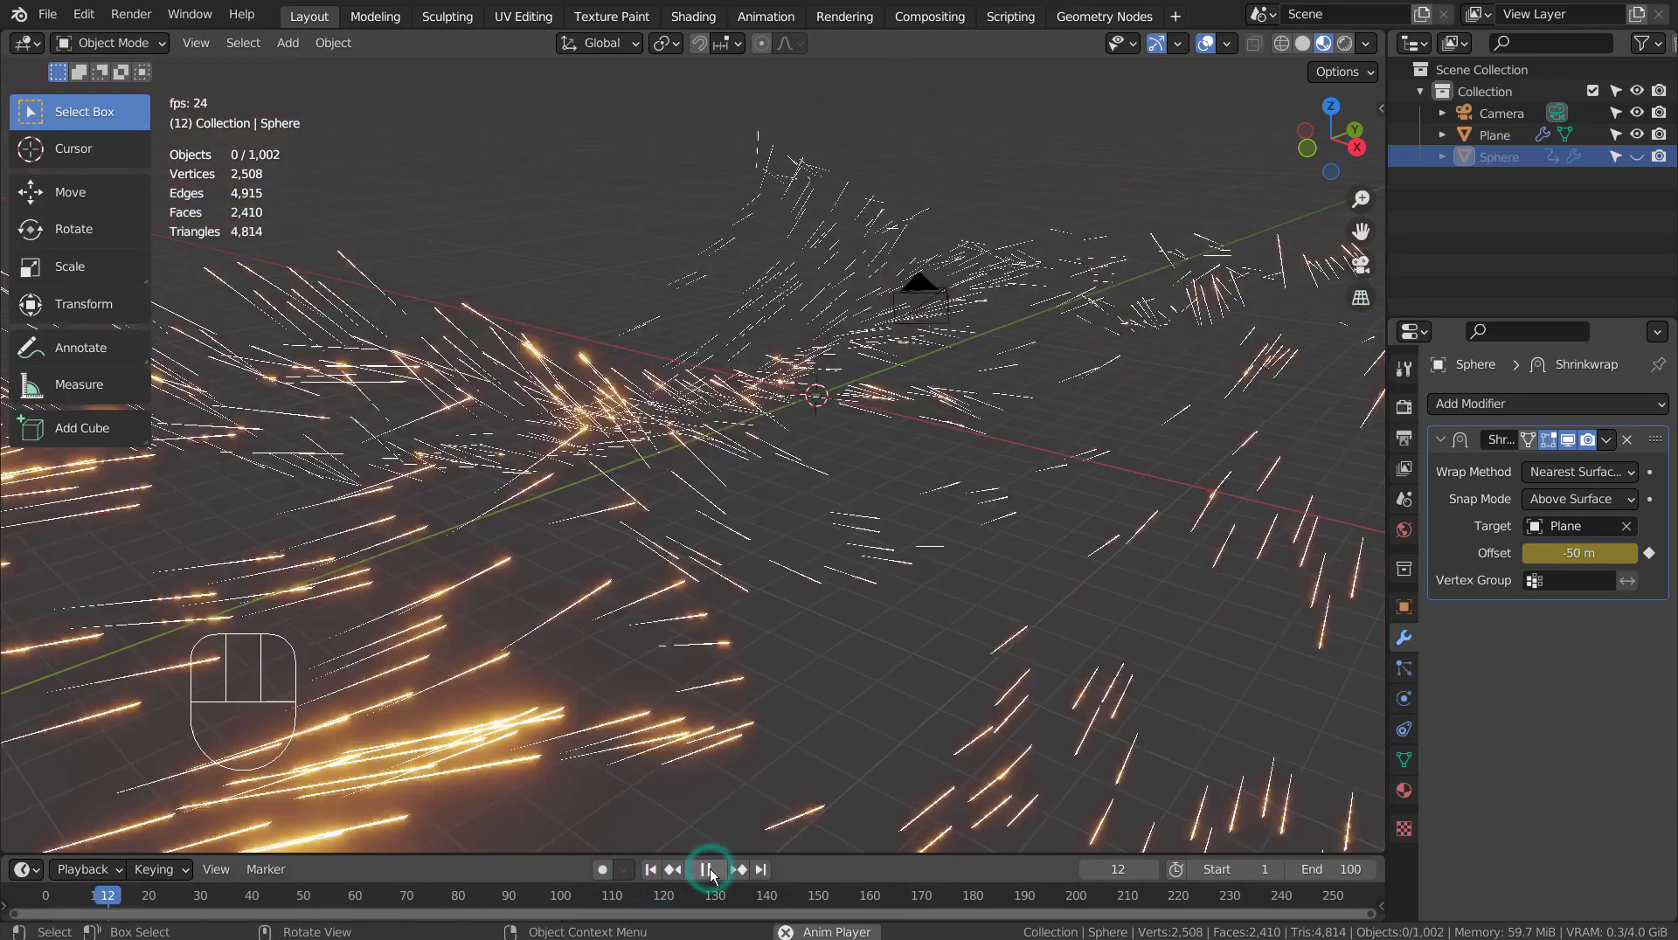